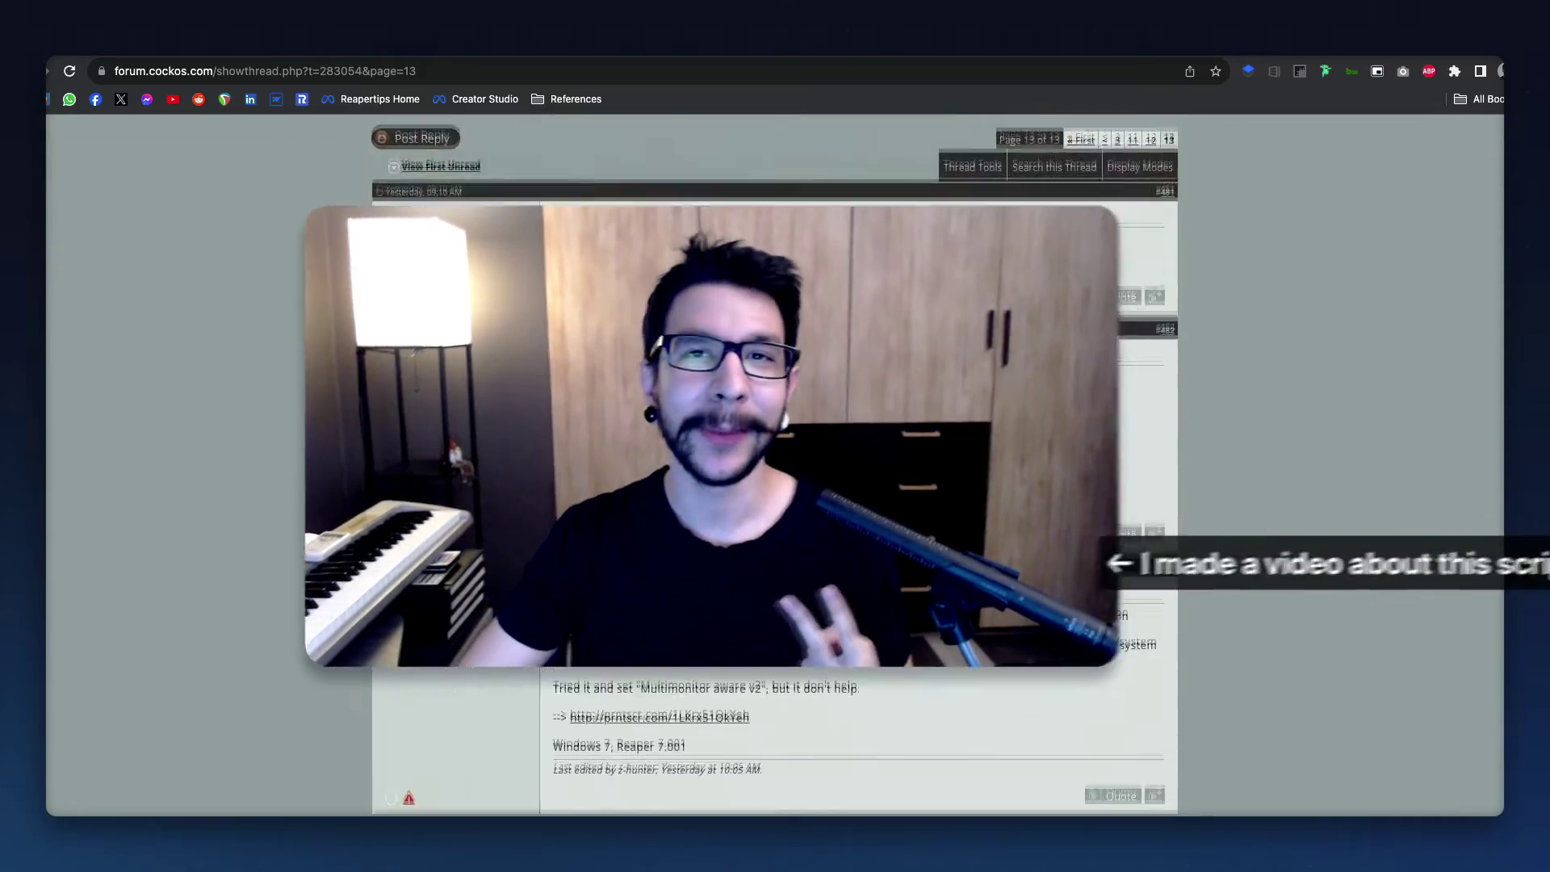
Step: Read through the latest forum posts on the ParaNormal FX Router's new splitter setups and FX list updates
scroll(714, 499, "down", 15)
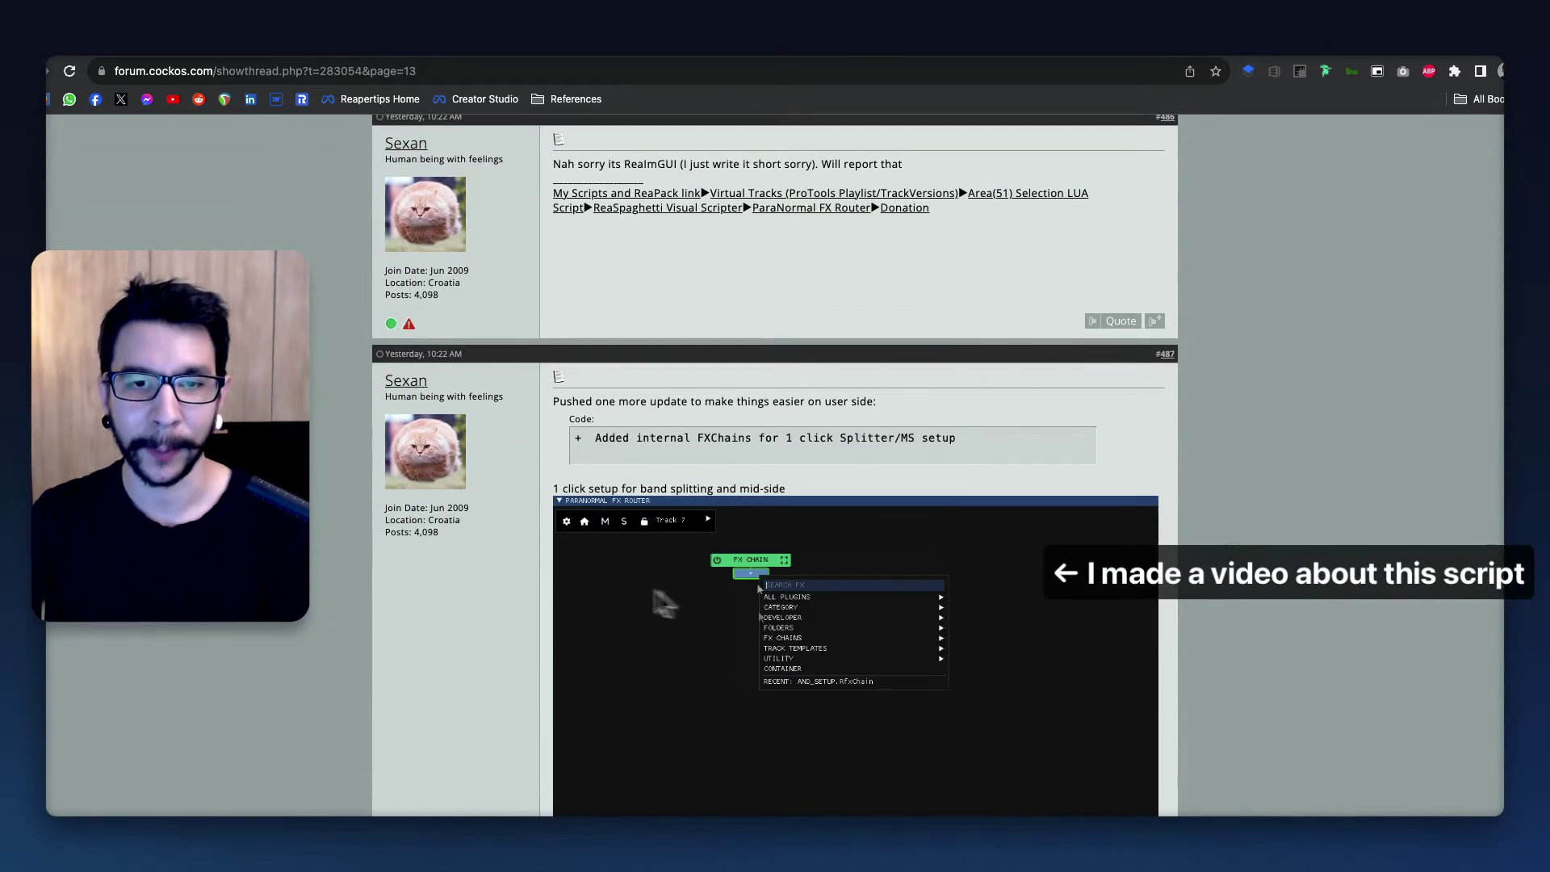
scroll(677, 633, "down", 1)
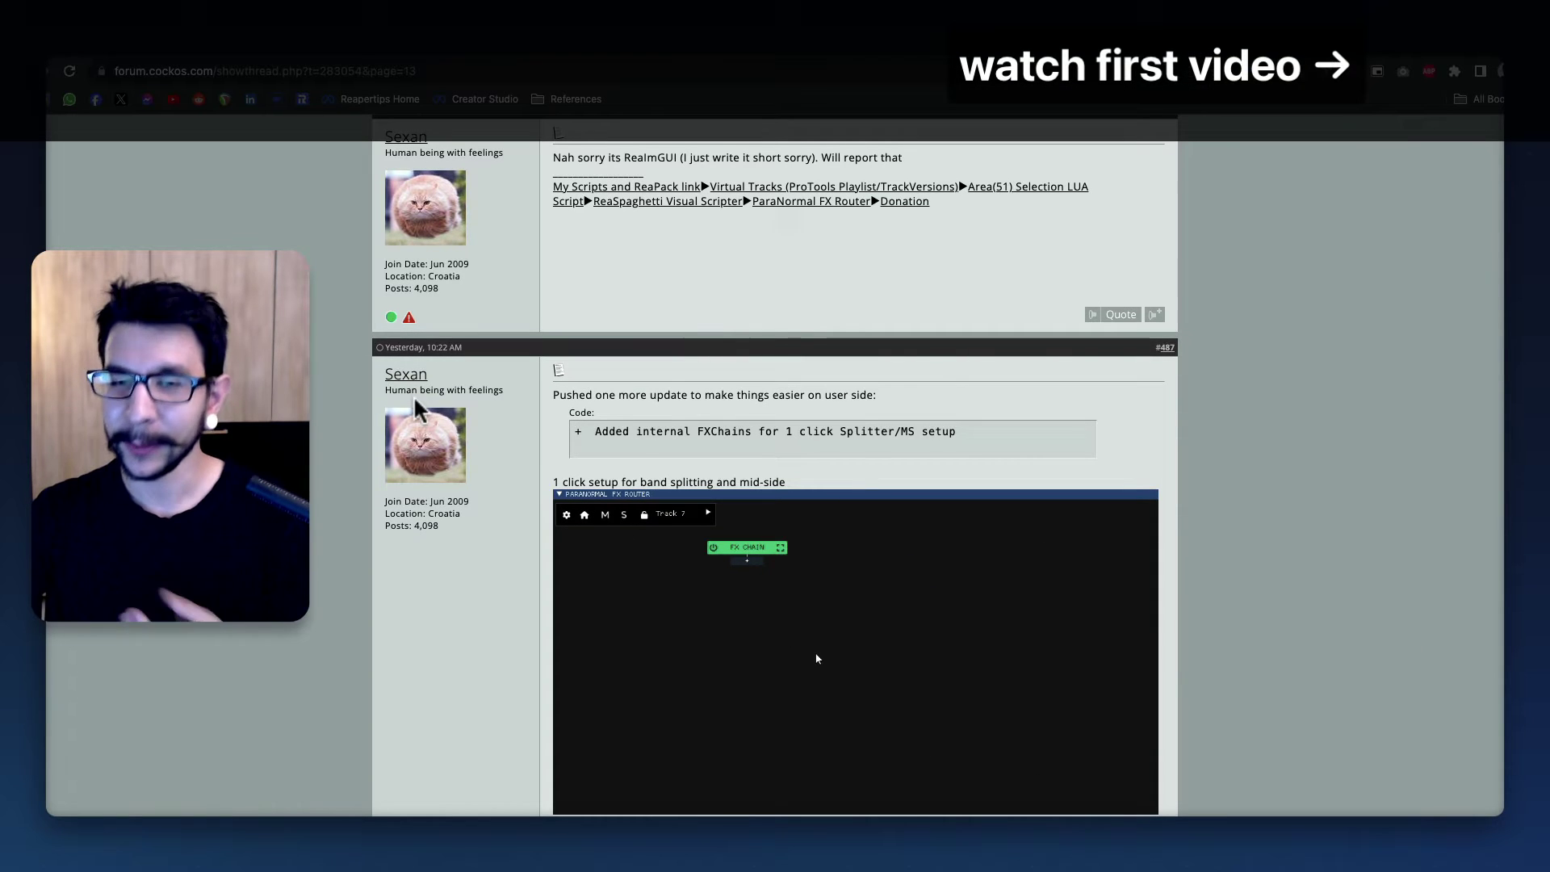
scroll(549, 383, "down", 3)
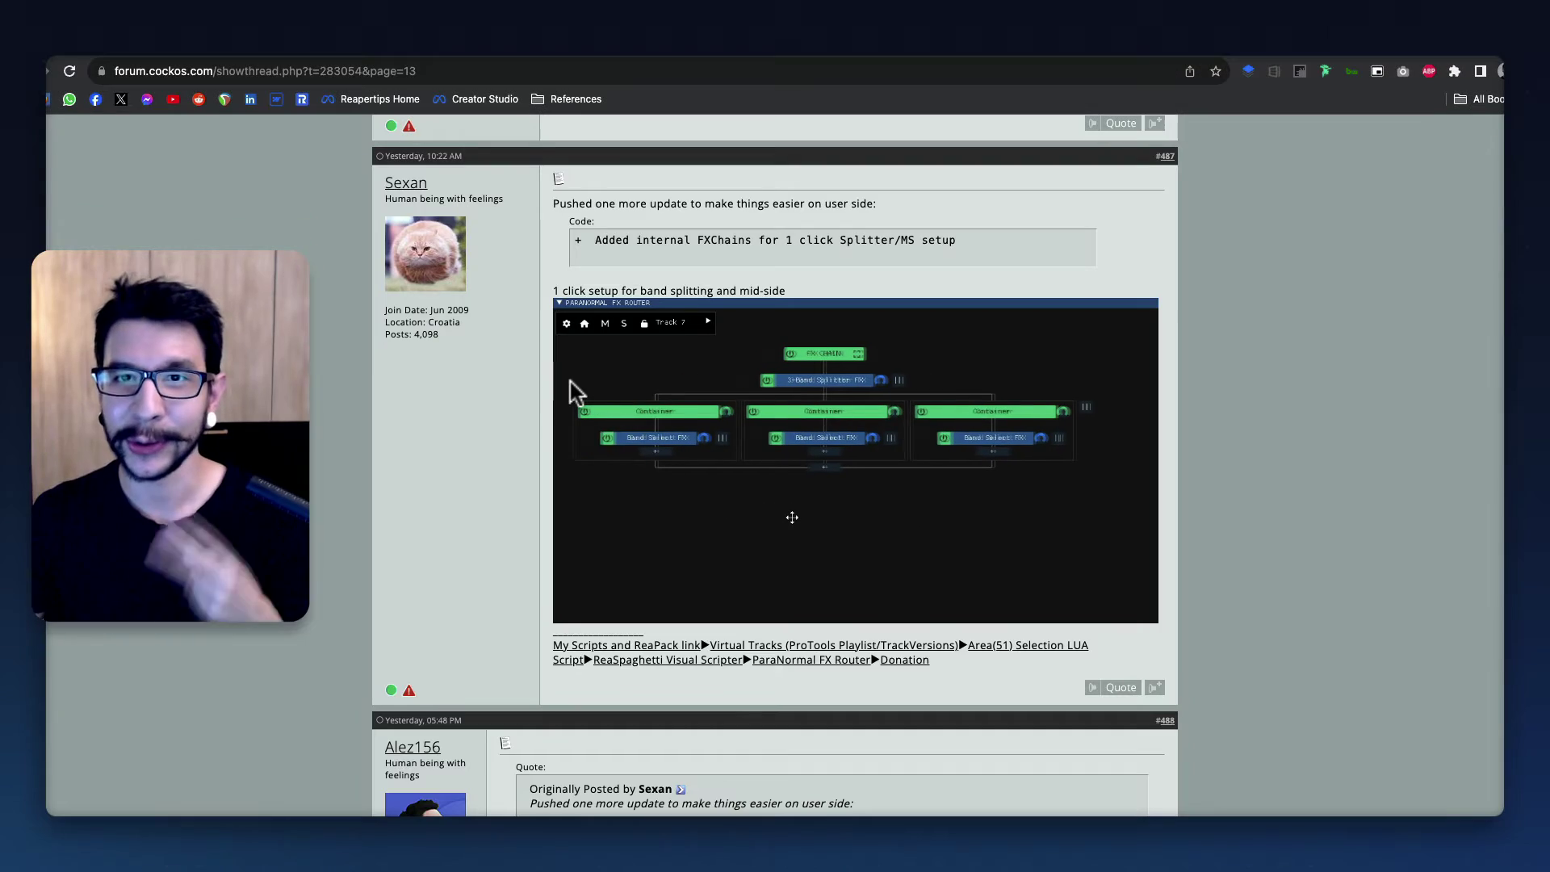
scroll(581, 378, "down", 2)
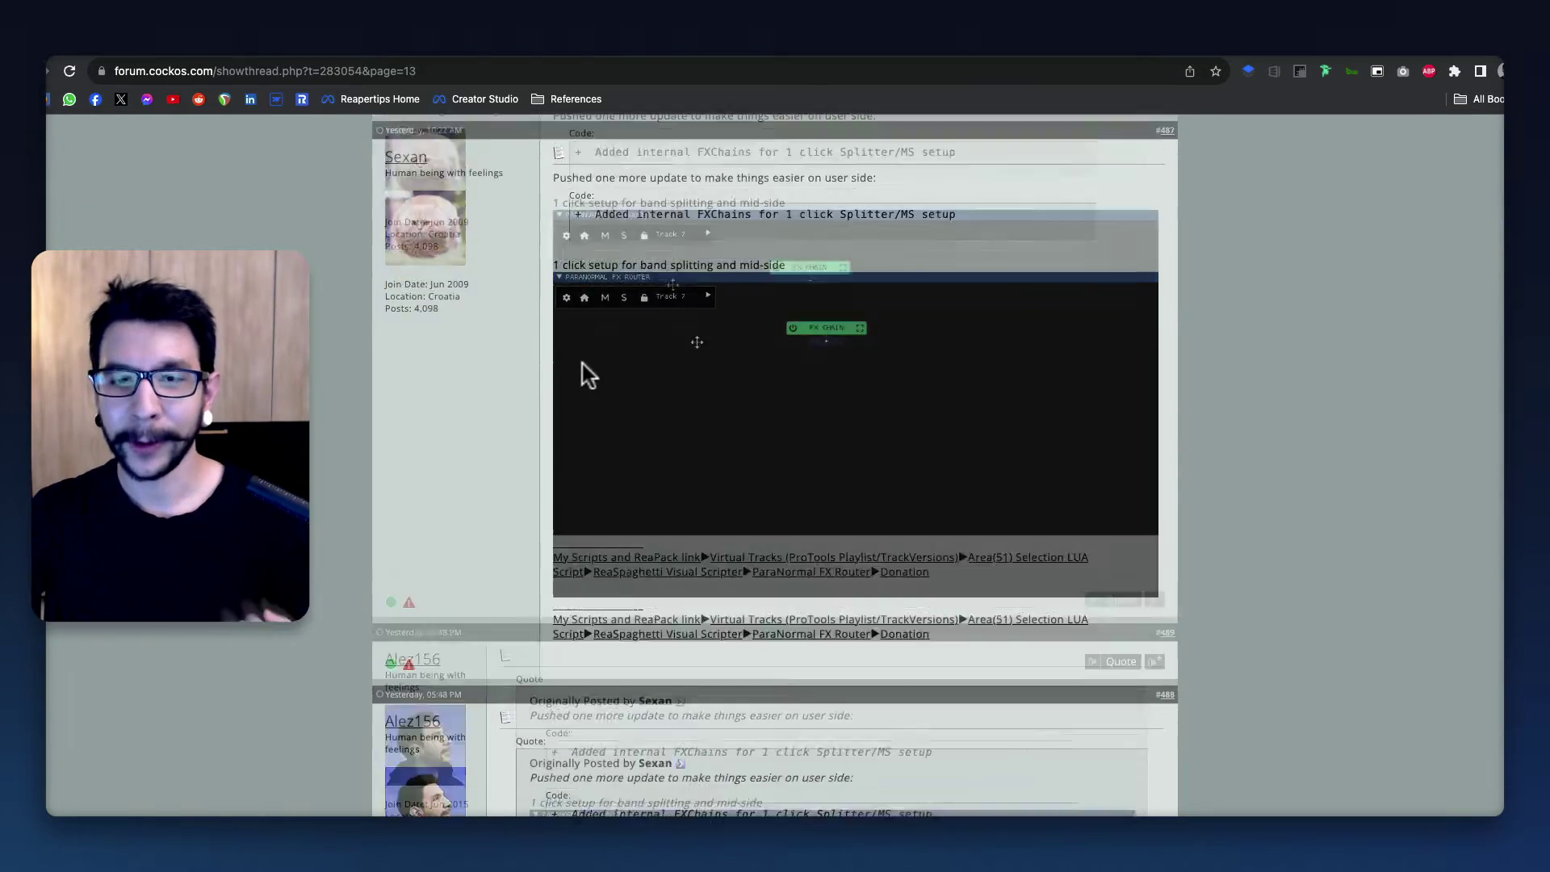
scroll(583, 364, "down", 15)
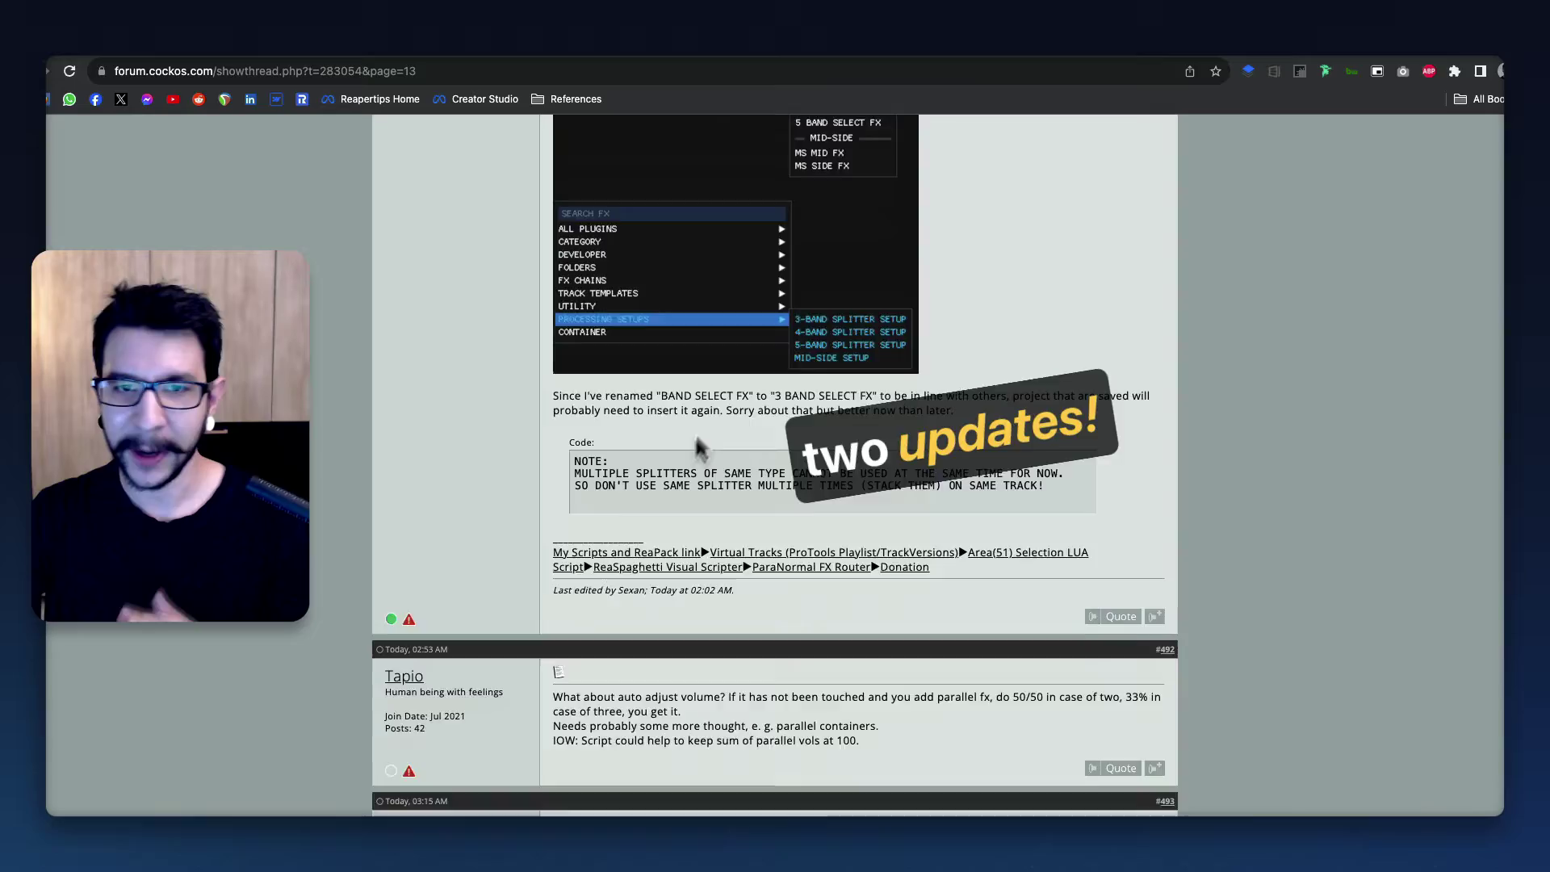
scroll(696, 444, "down", 15)
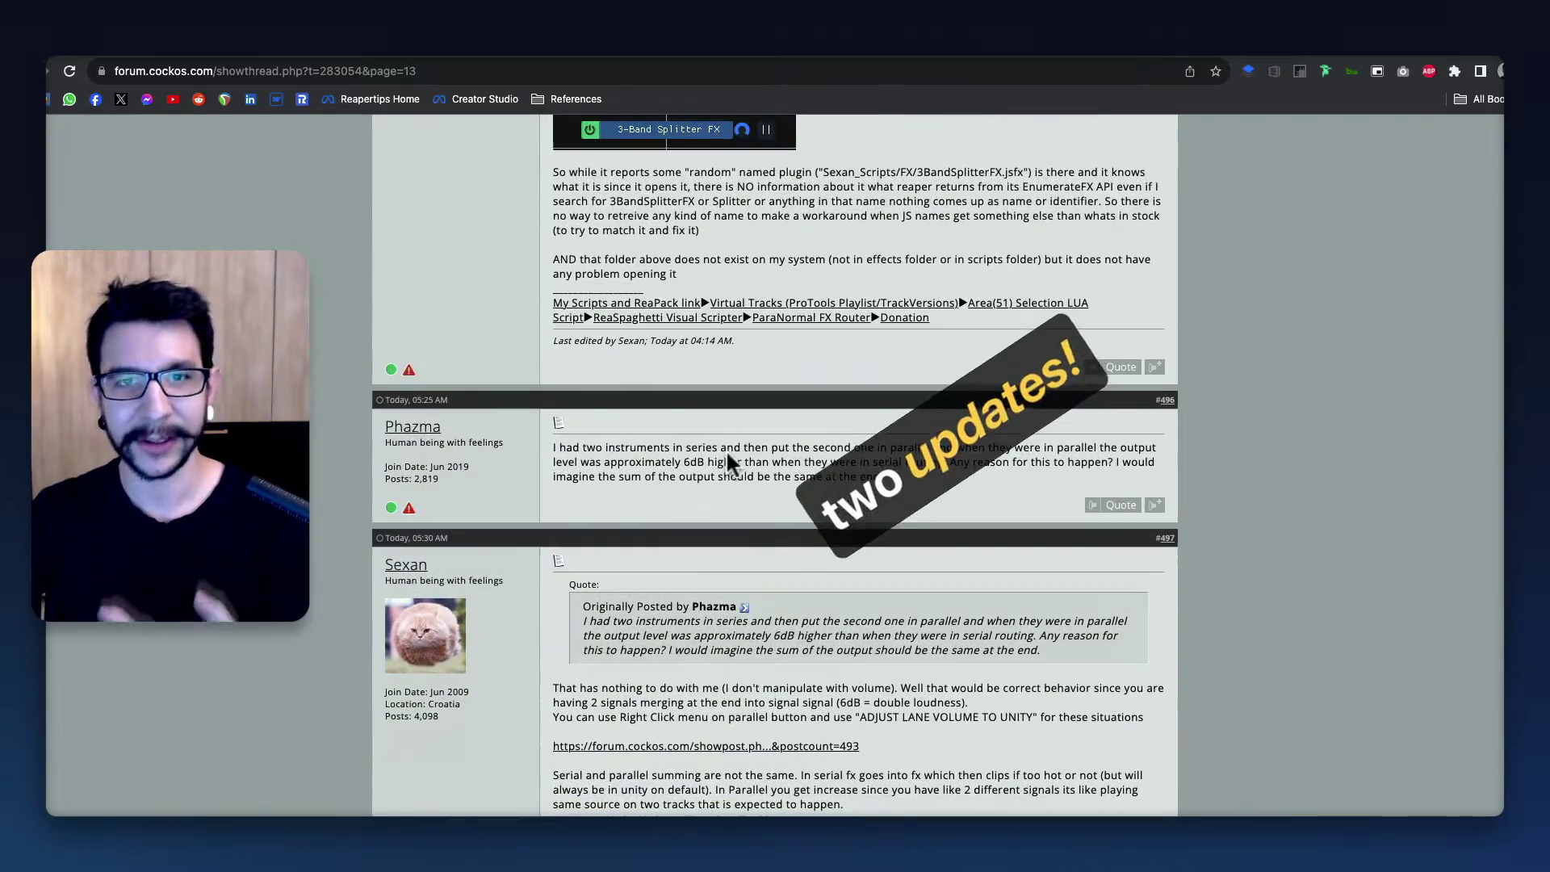
scroll(727, 454, "down", 20)
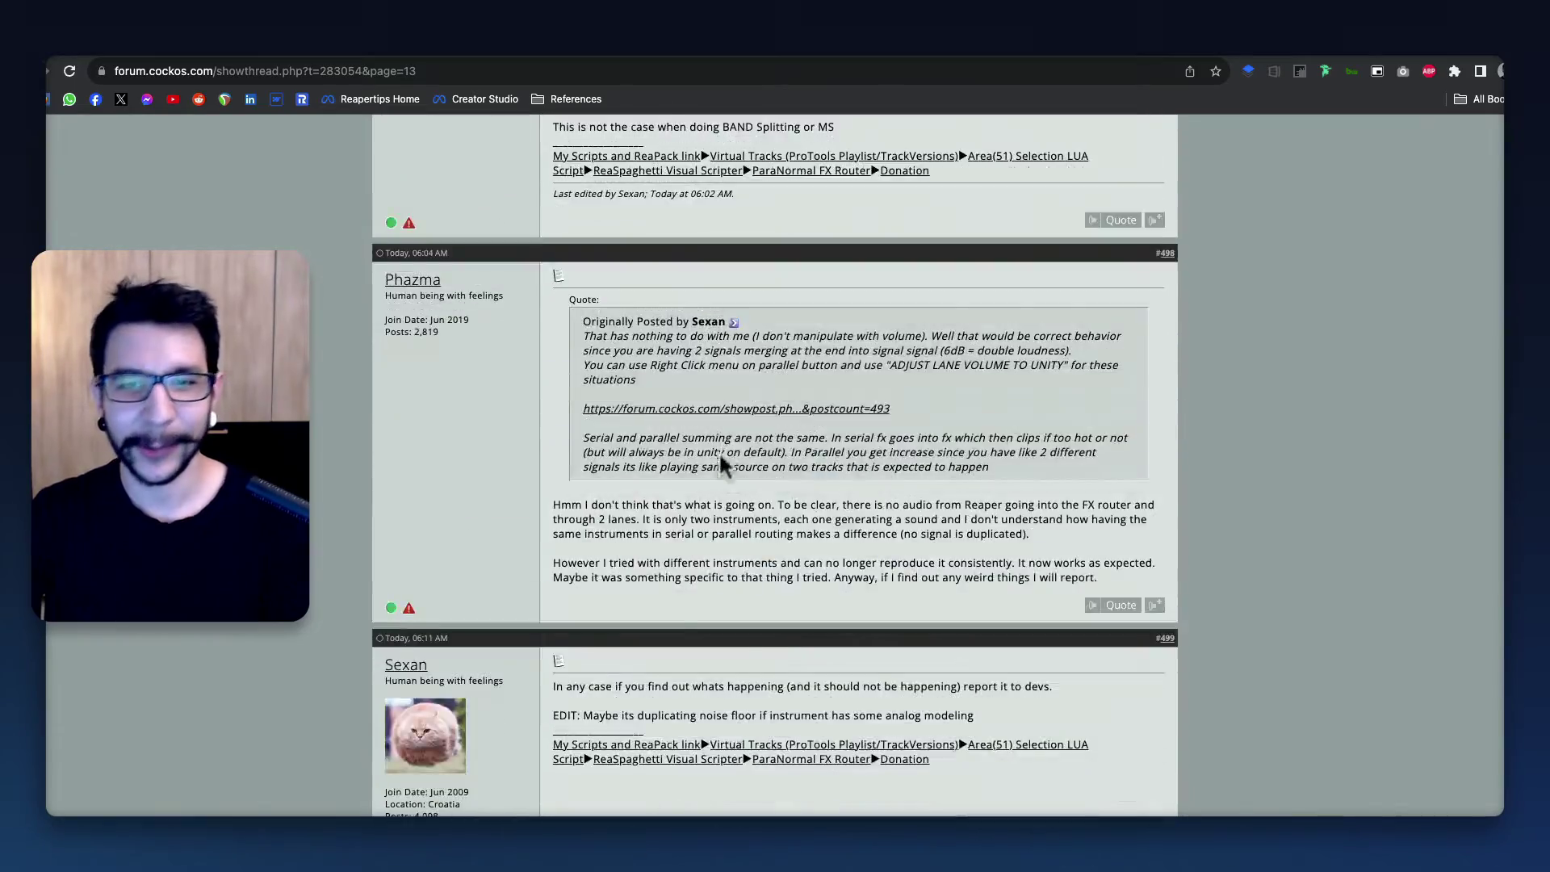
scroll(719, 452, "down", 10)
scroll(807, 759, "down", 10)
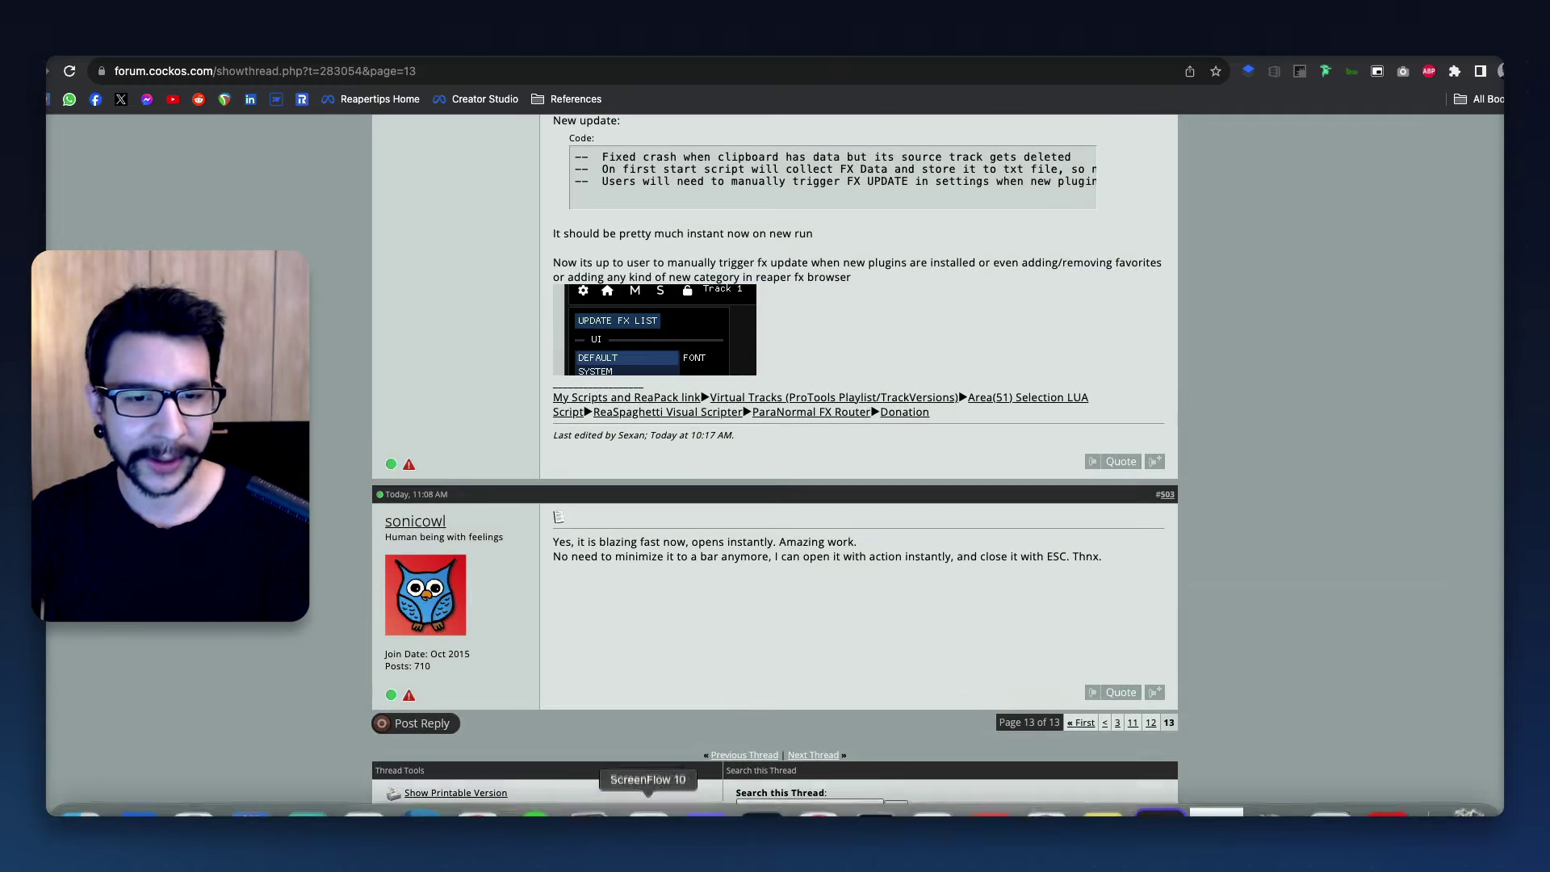
Step: Switch to REAPER and open the Paranormal FX Router for the MUSIC track with its settings displayed
left_click(418, 810)
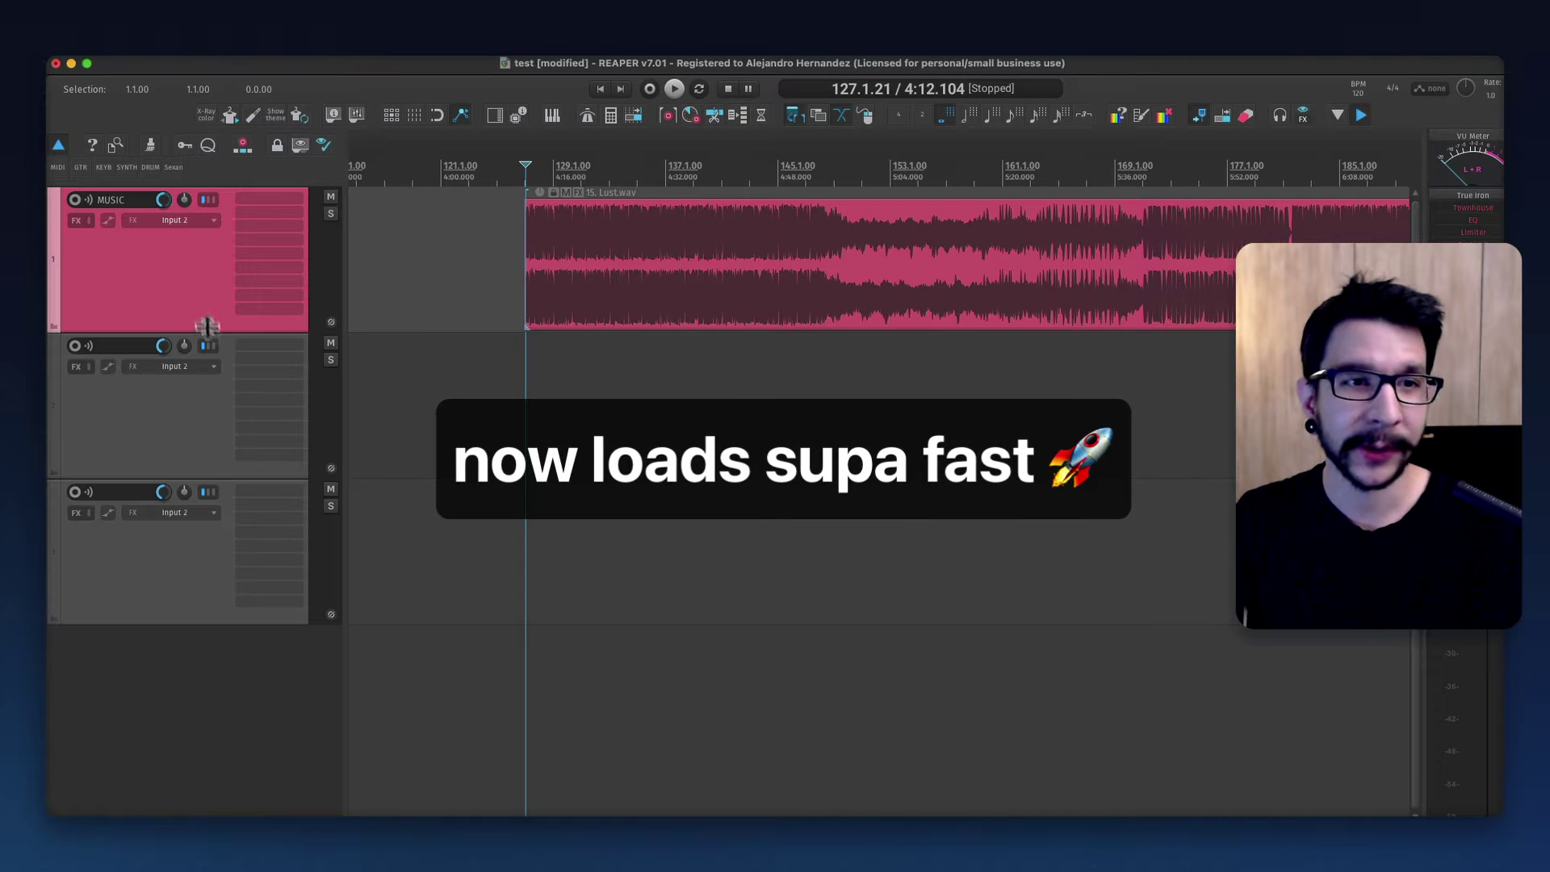
key("f")
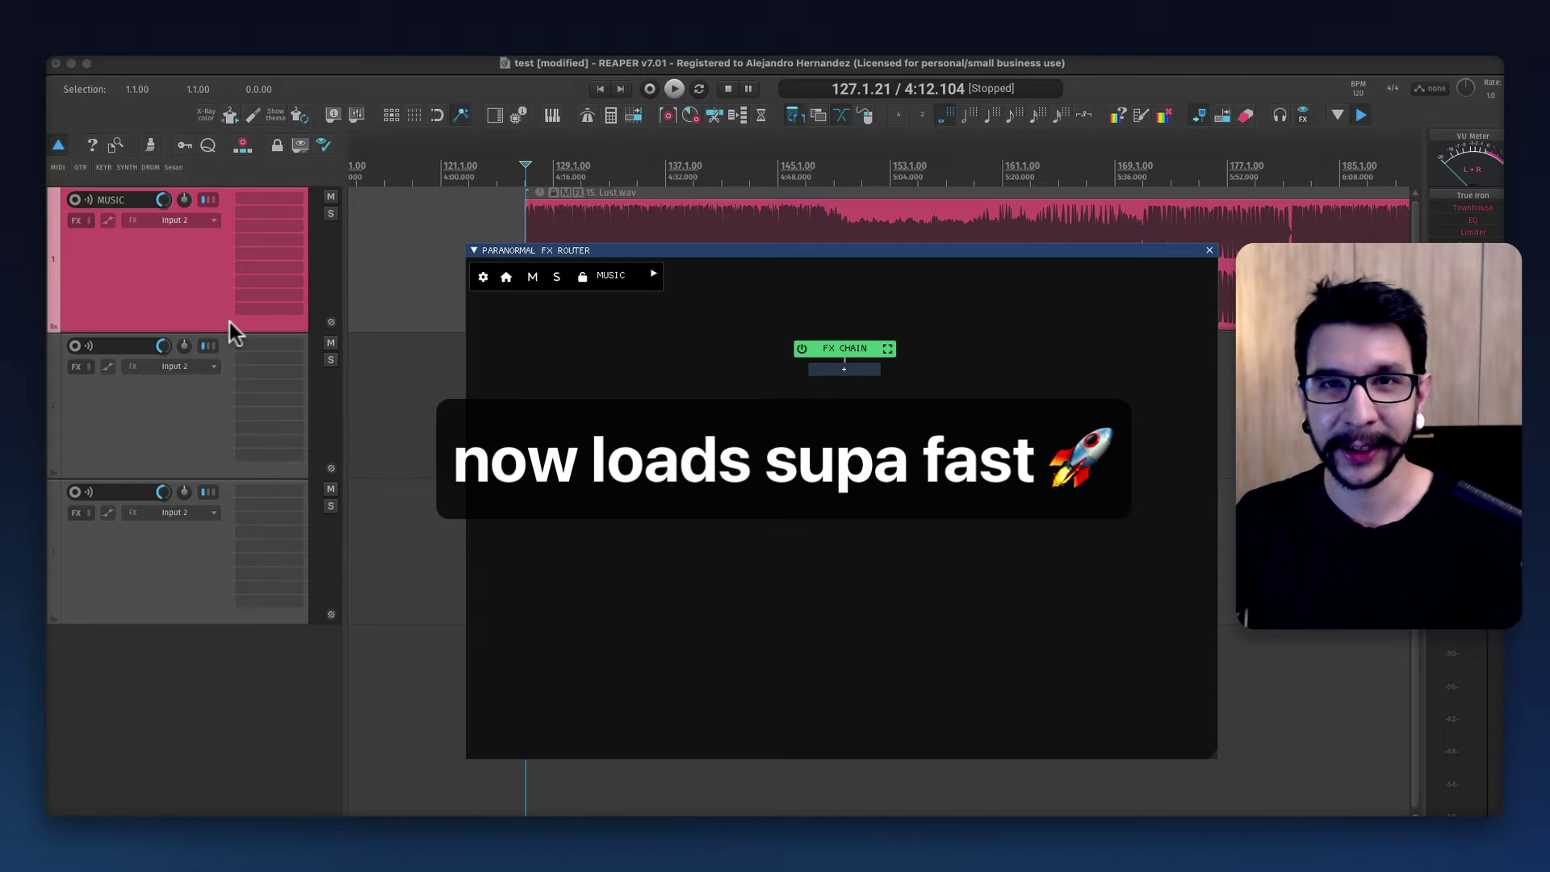
left_click(152, 410)
left_click(196, 263)
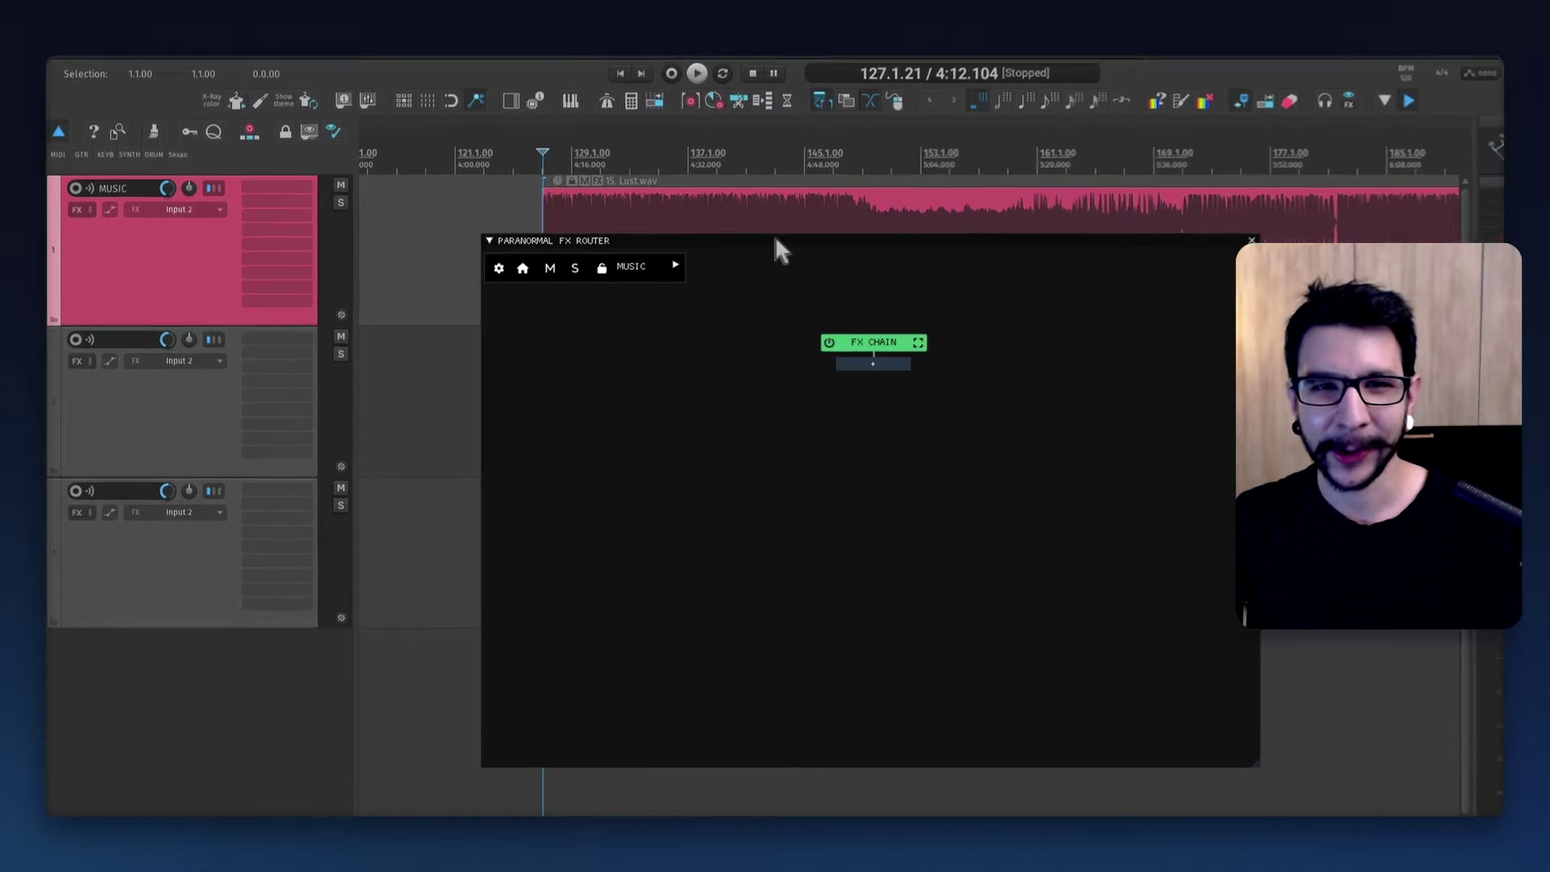
left_click(498, 268)
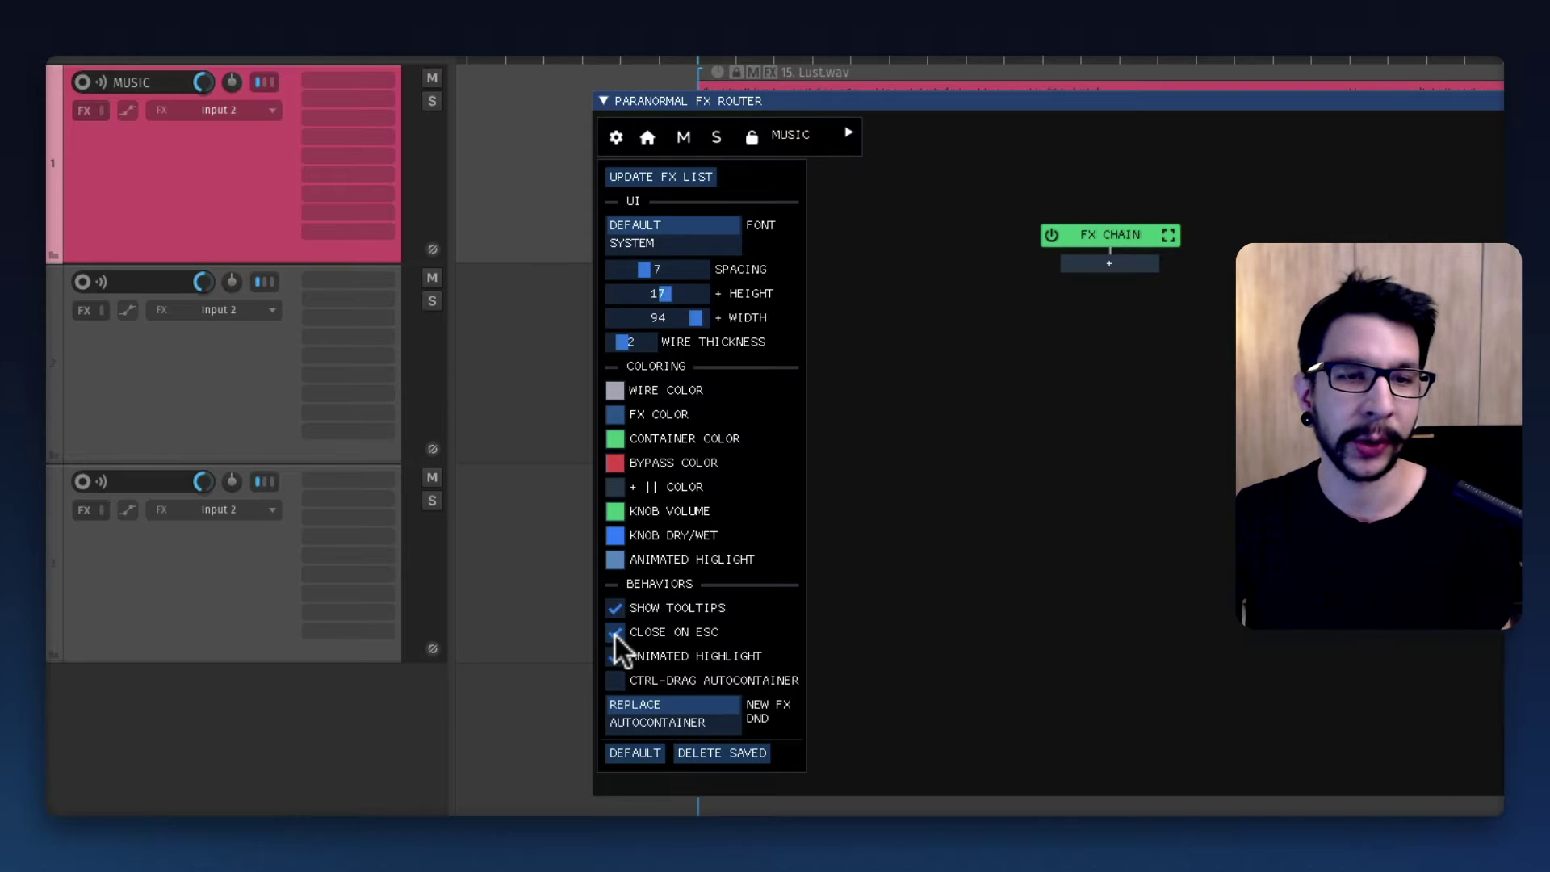
Step: Look up the ParaNormal FX Router script's shortcut in the action list by filtering for "Parano"
left_click(540, 355)
key("question")
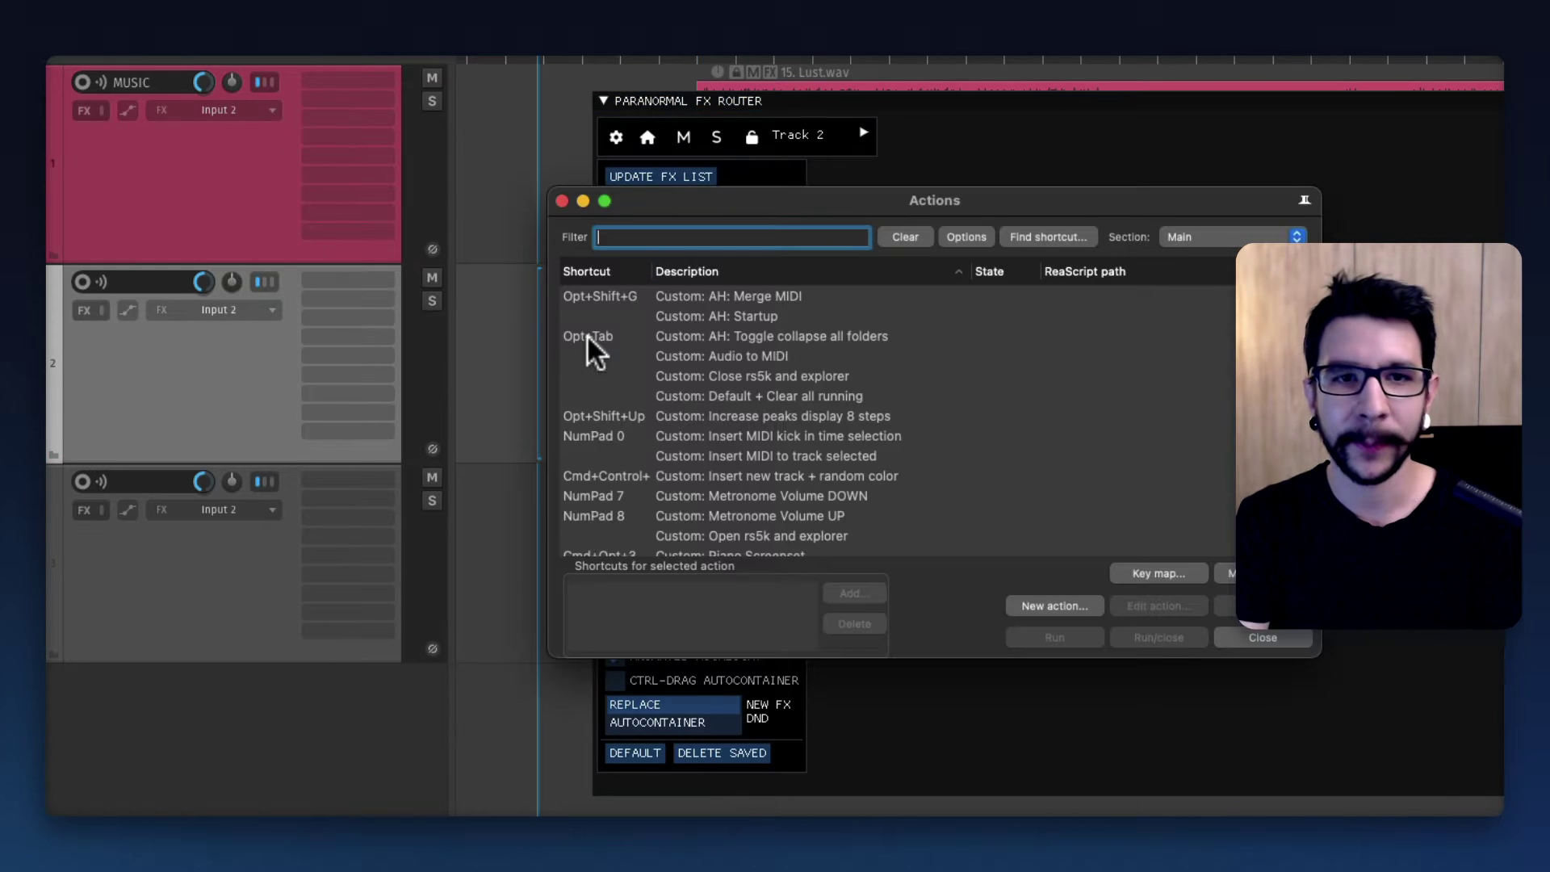
type("Parano")
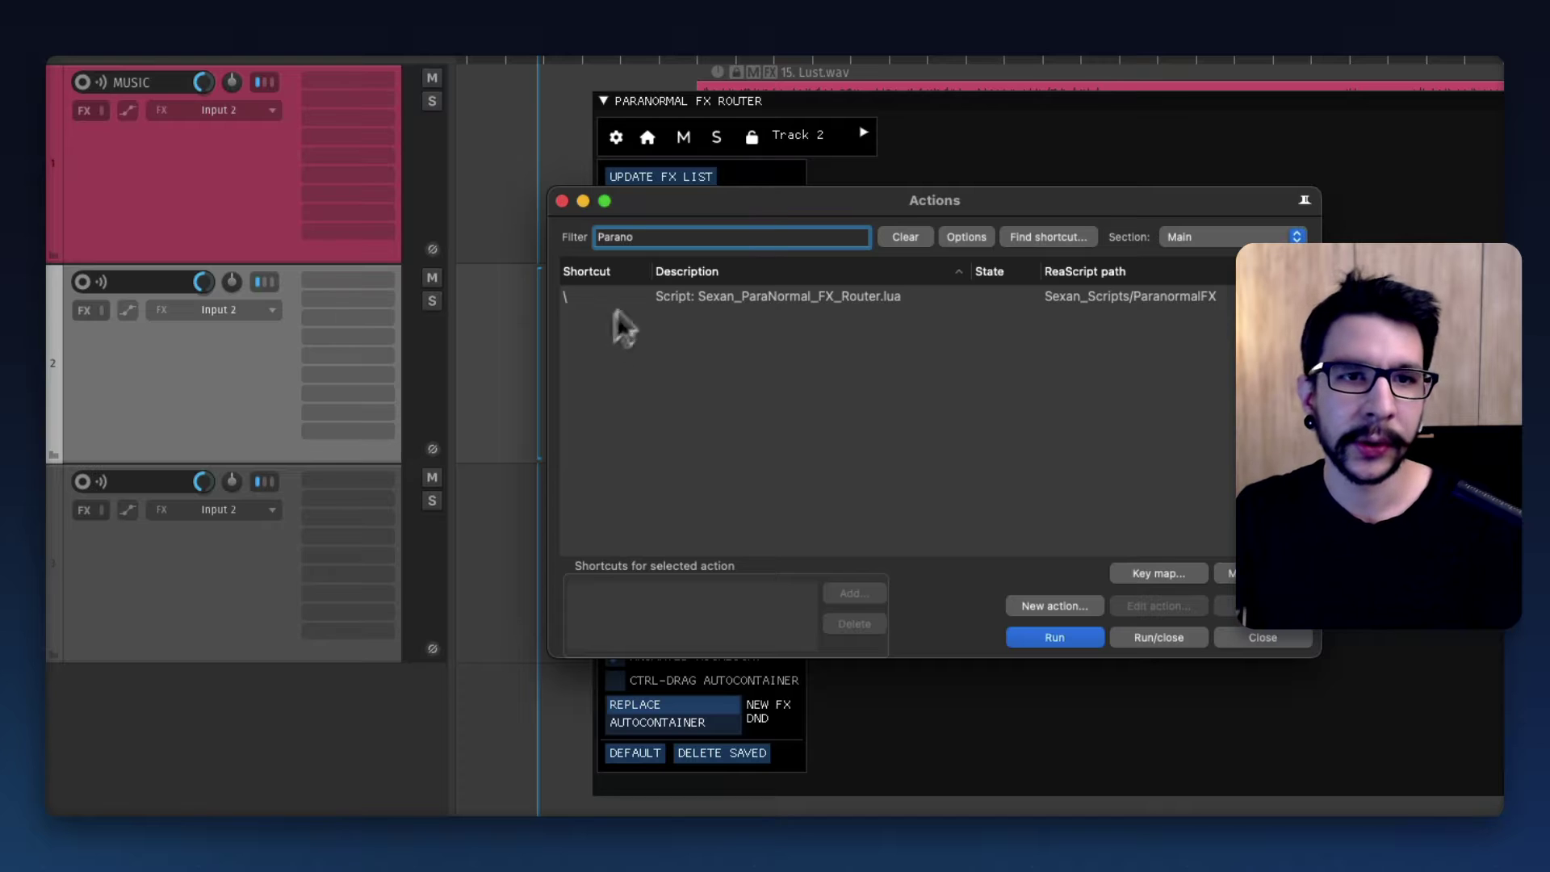
left_click(657, 296)
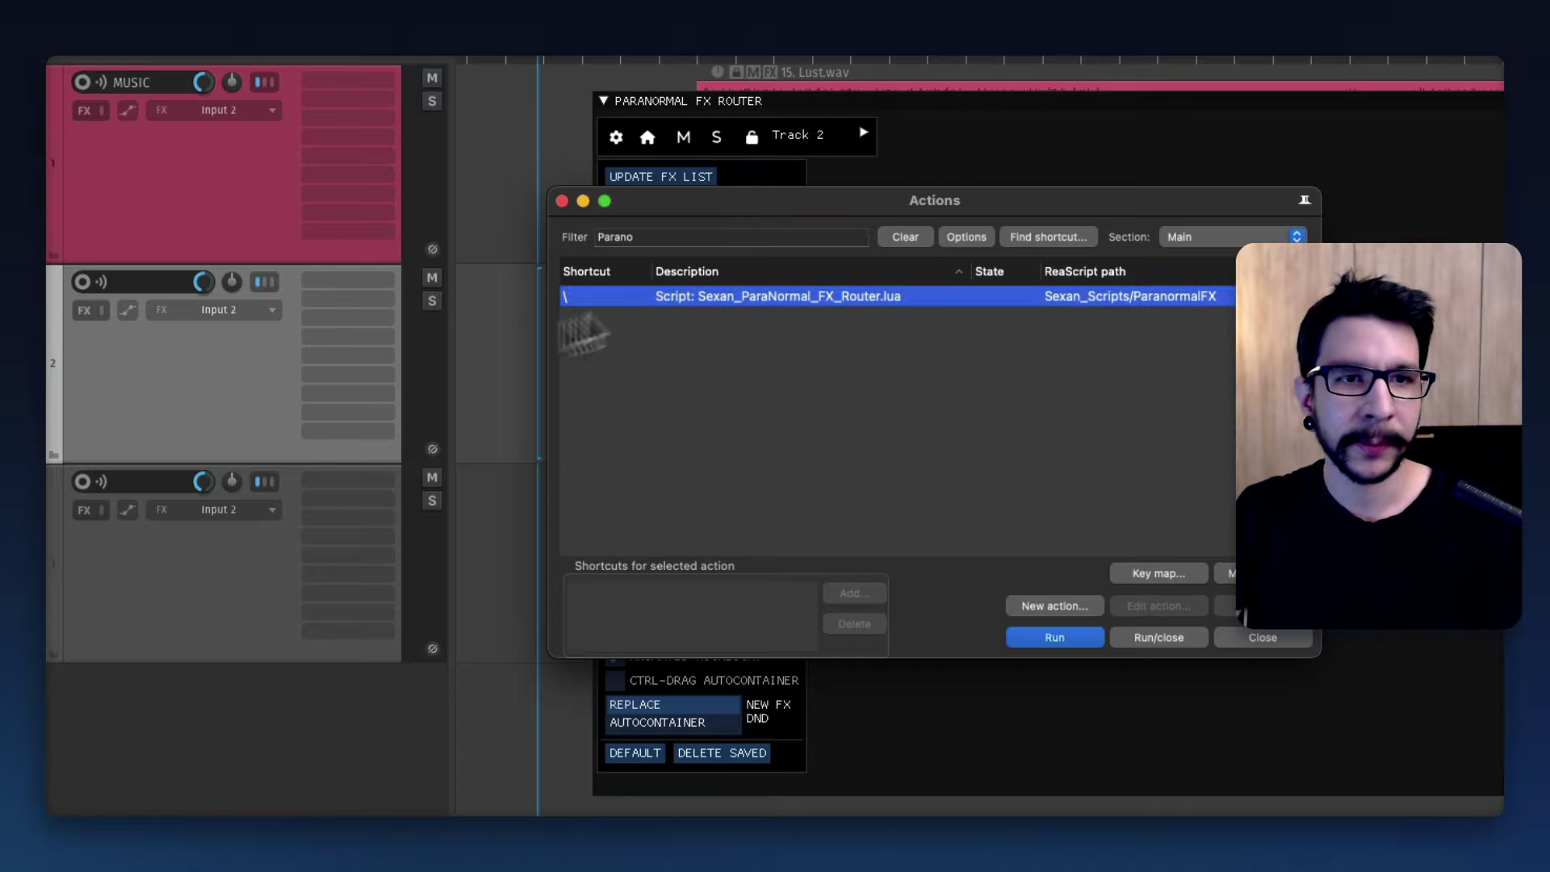
left_click(1244, 637)
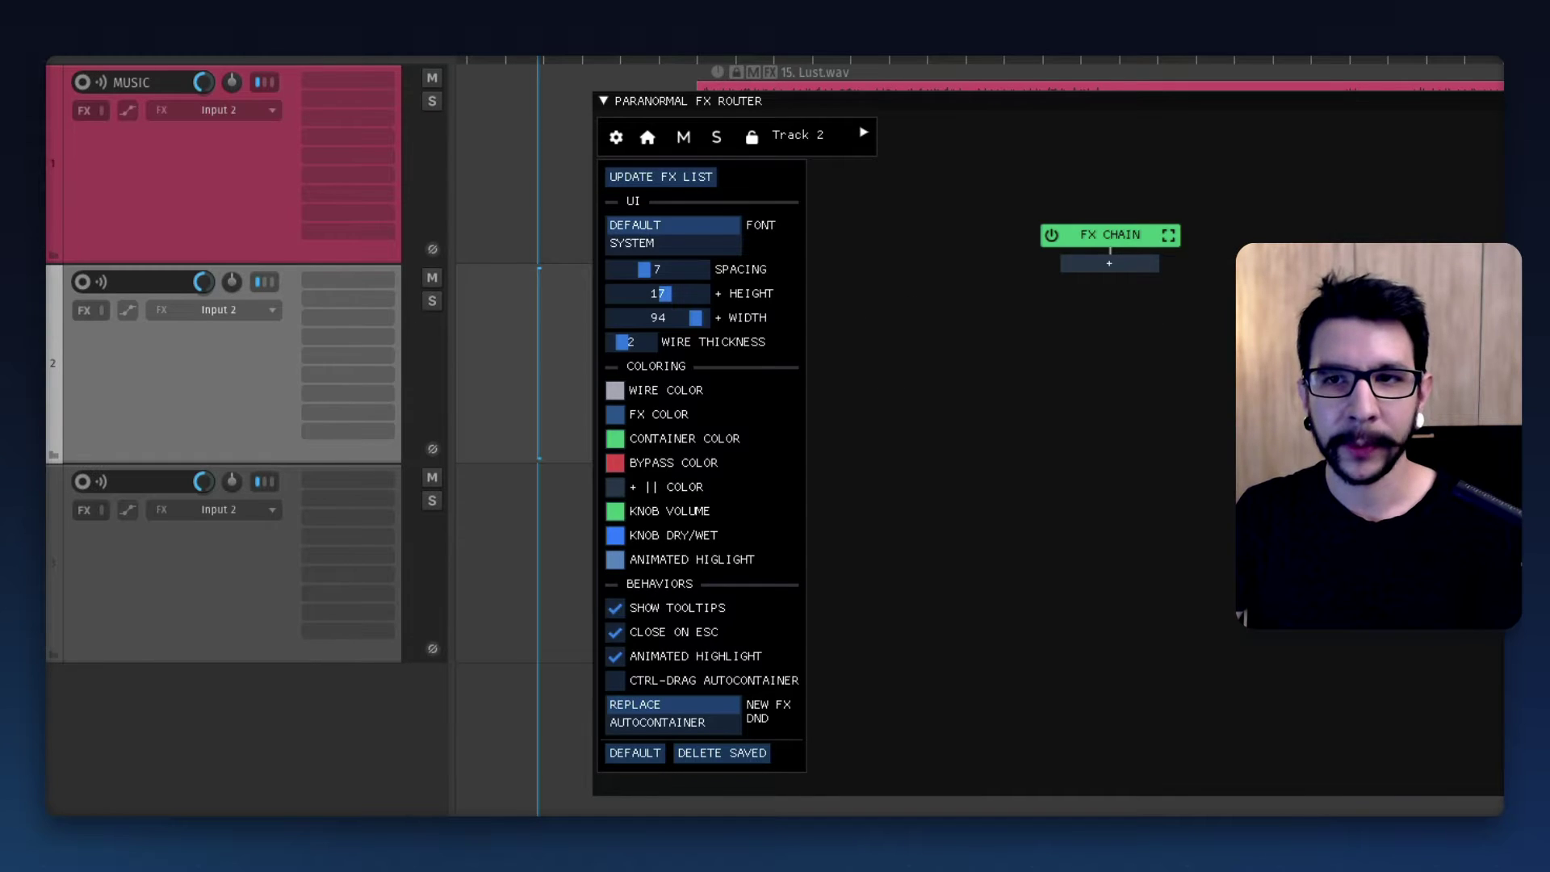
left_click(1241, 617)
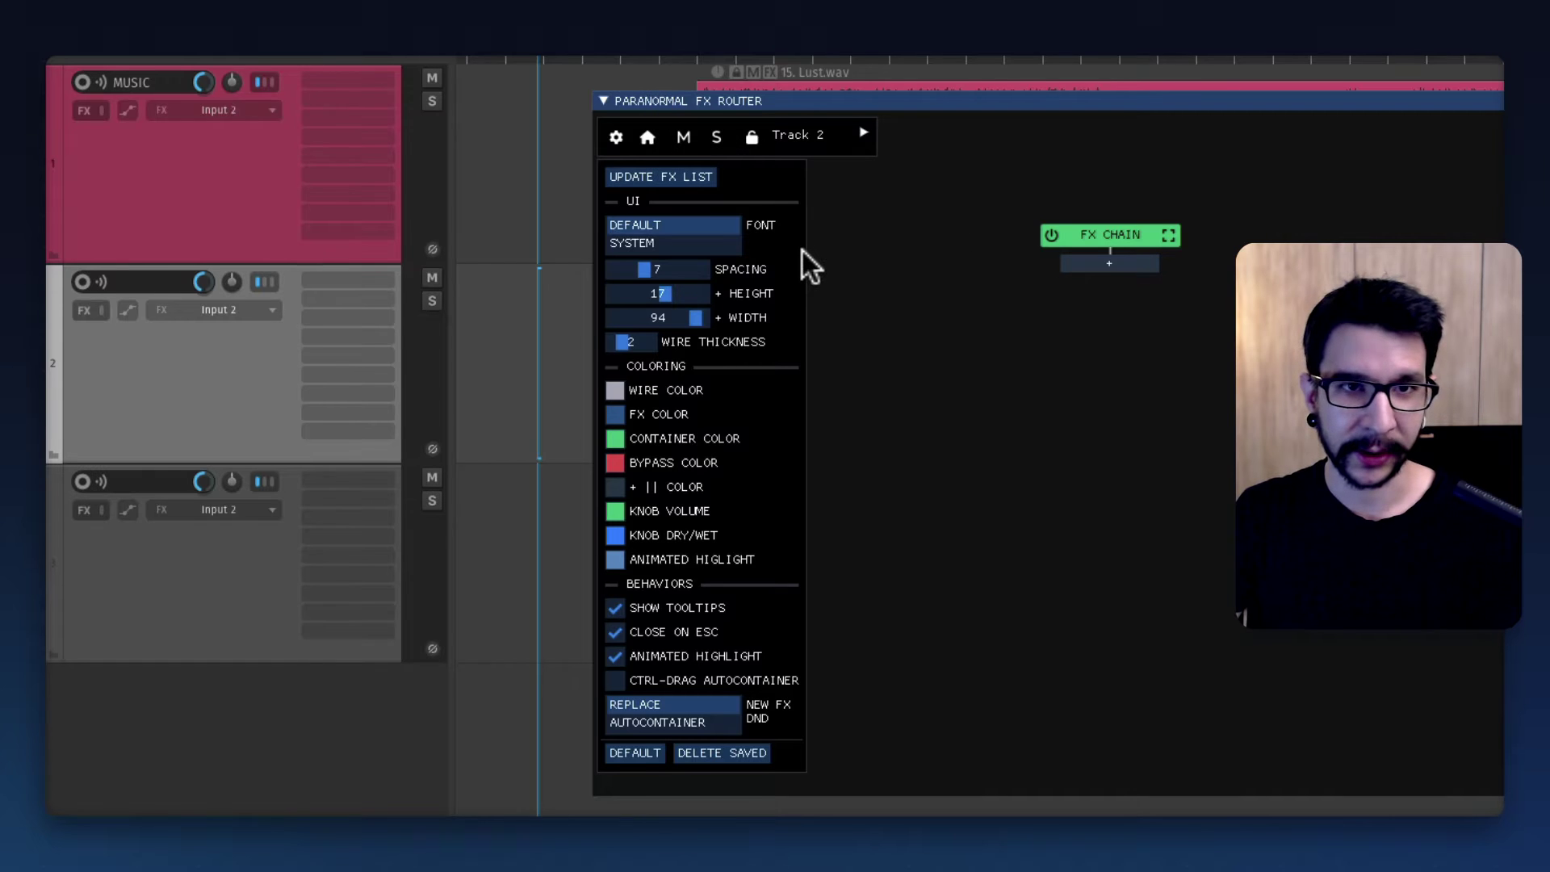
Step: Close and reopen the Paranormal FX Router twice, with the MUSIC track selected as its target
key("Escape")
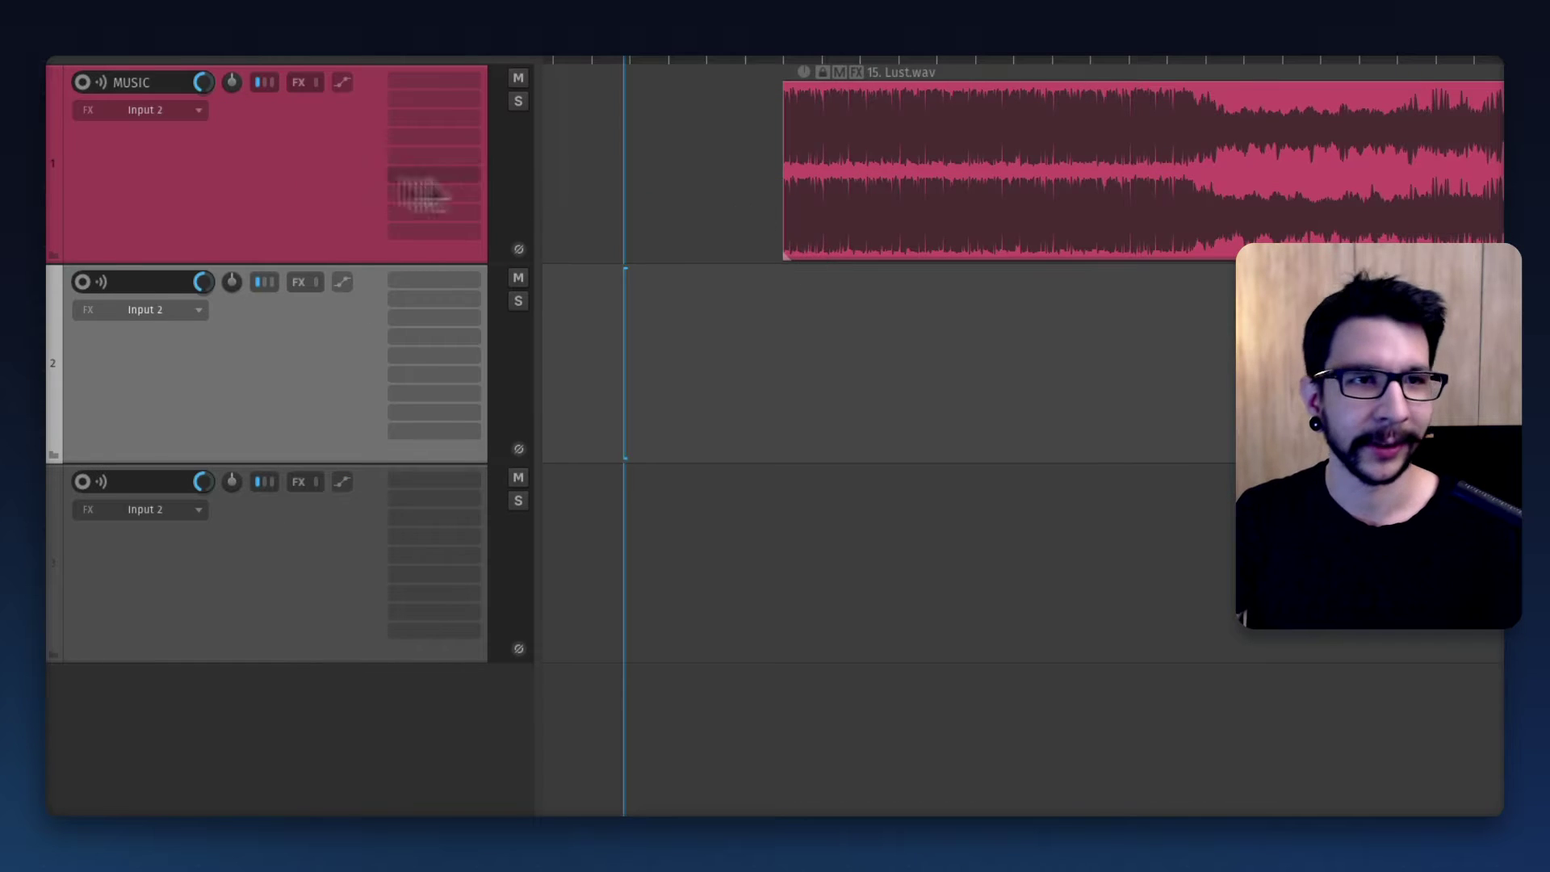
left_click(334, 198)
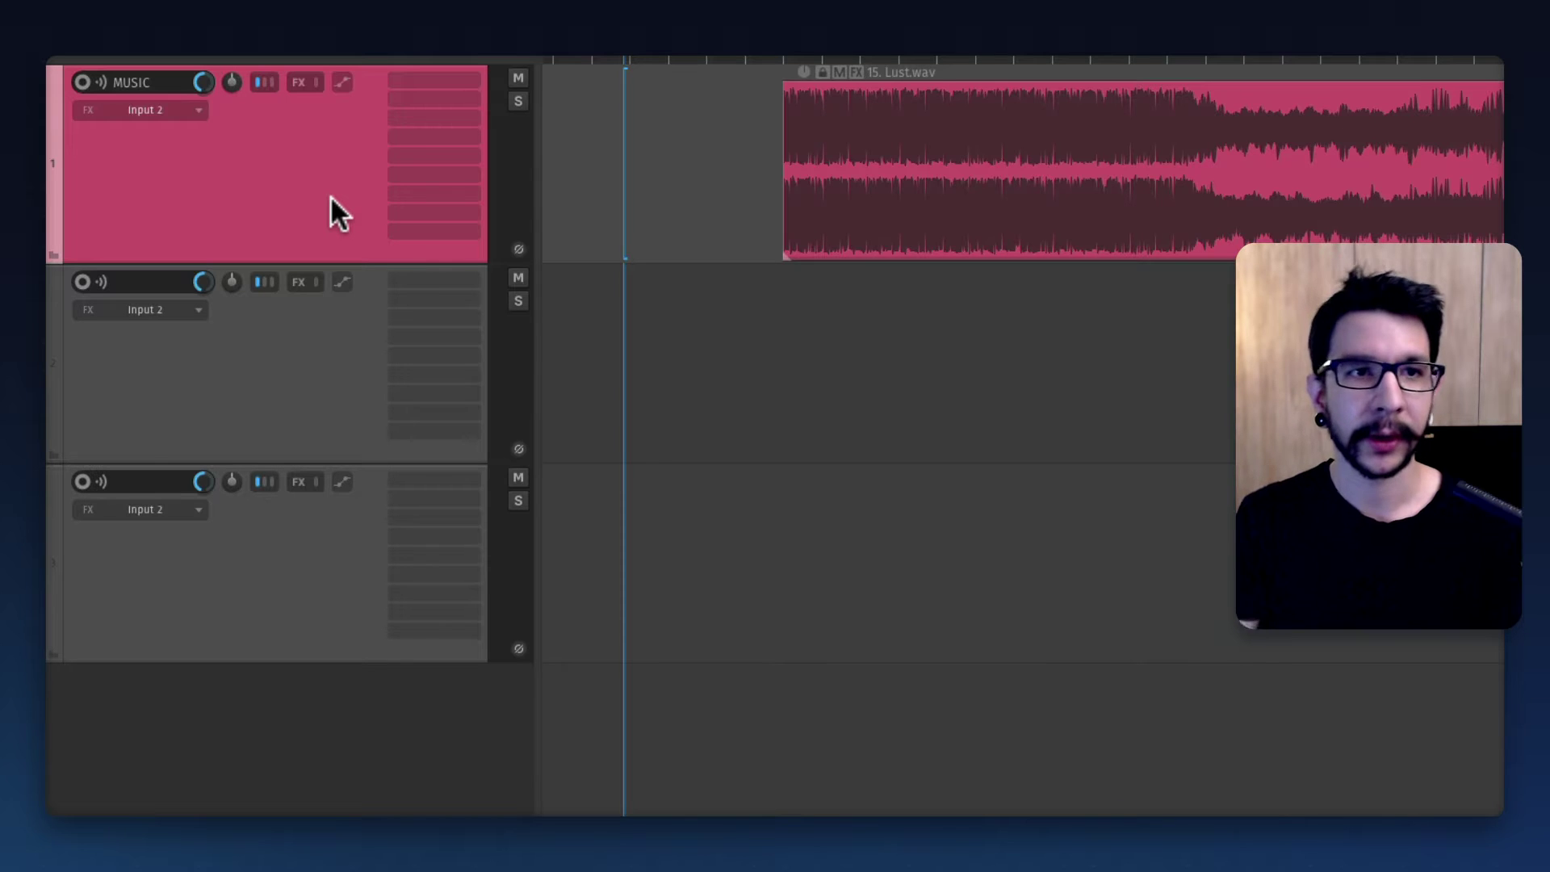
key("p")
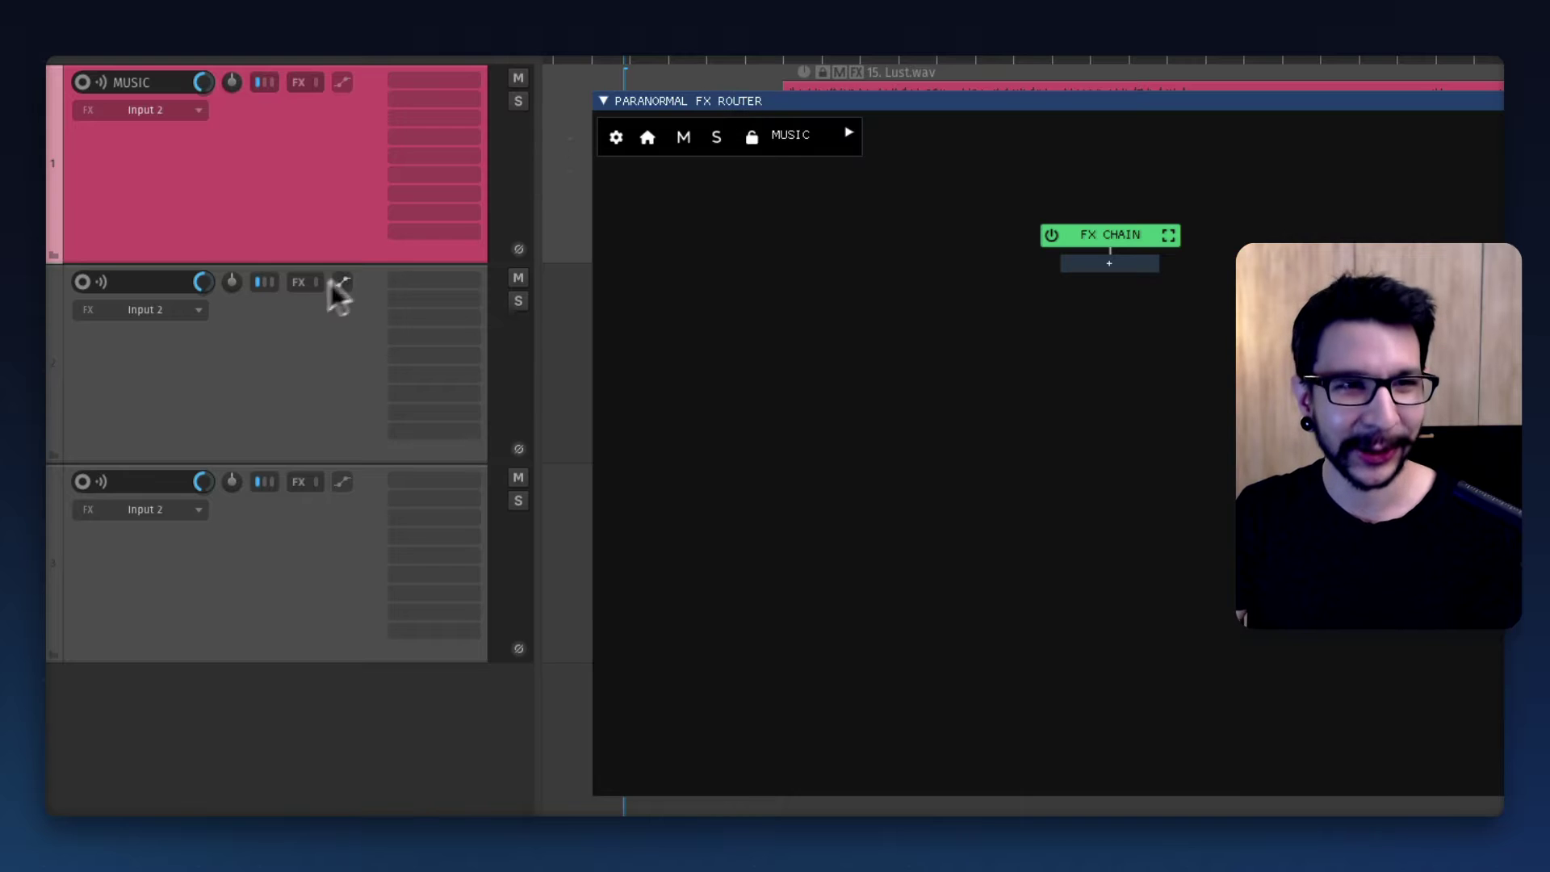
left_click(337, 294)
left_click(327, 166)
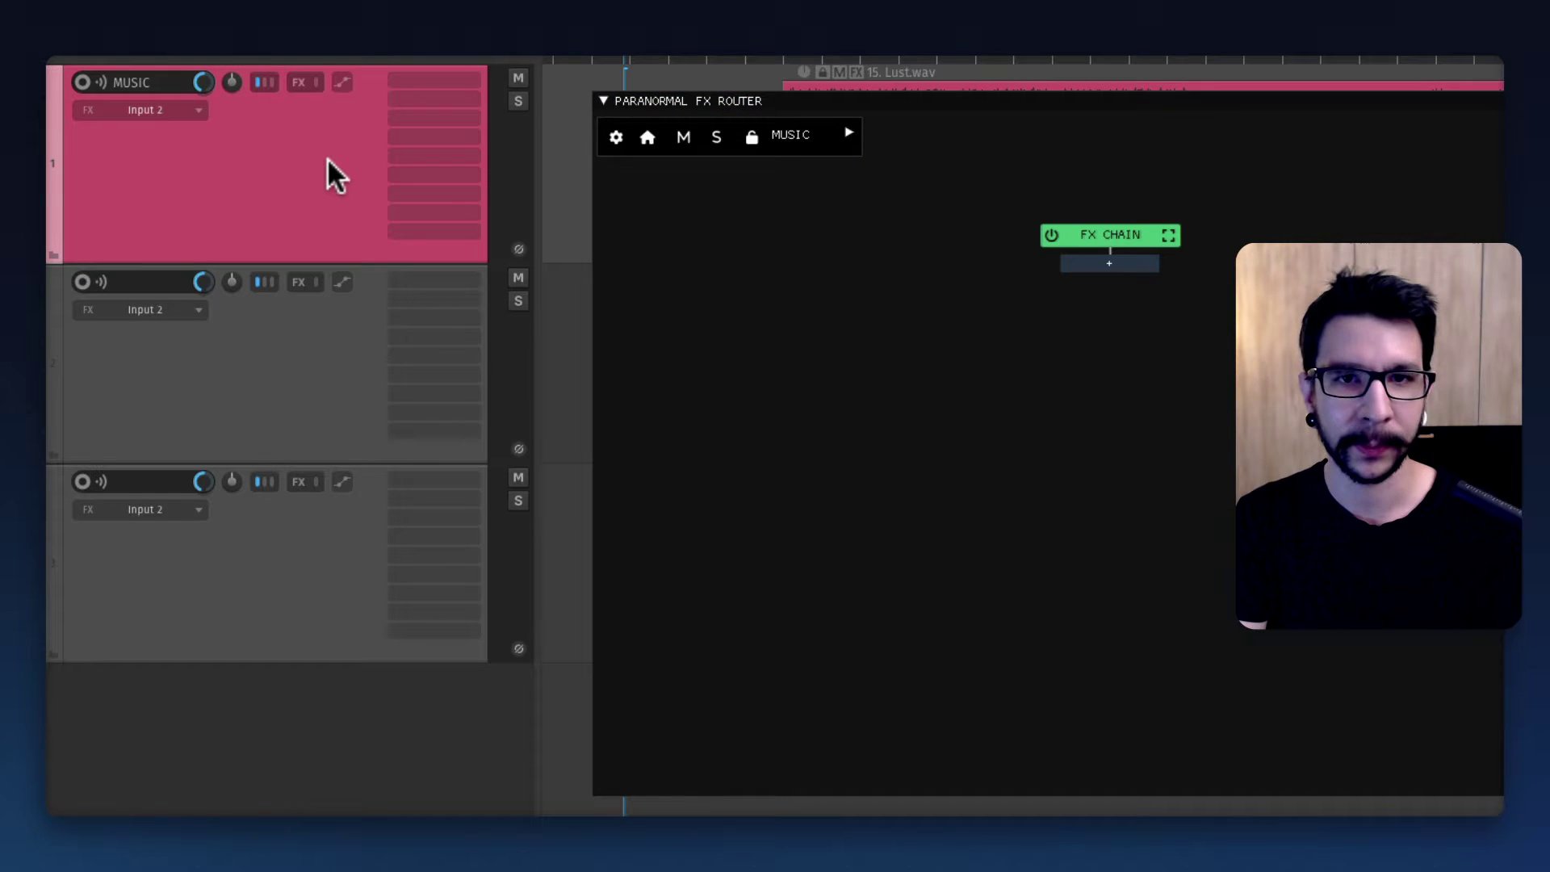
left_click(987, 339)
key("Escape")
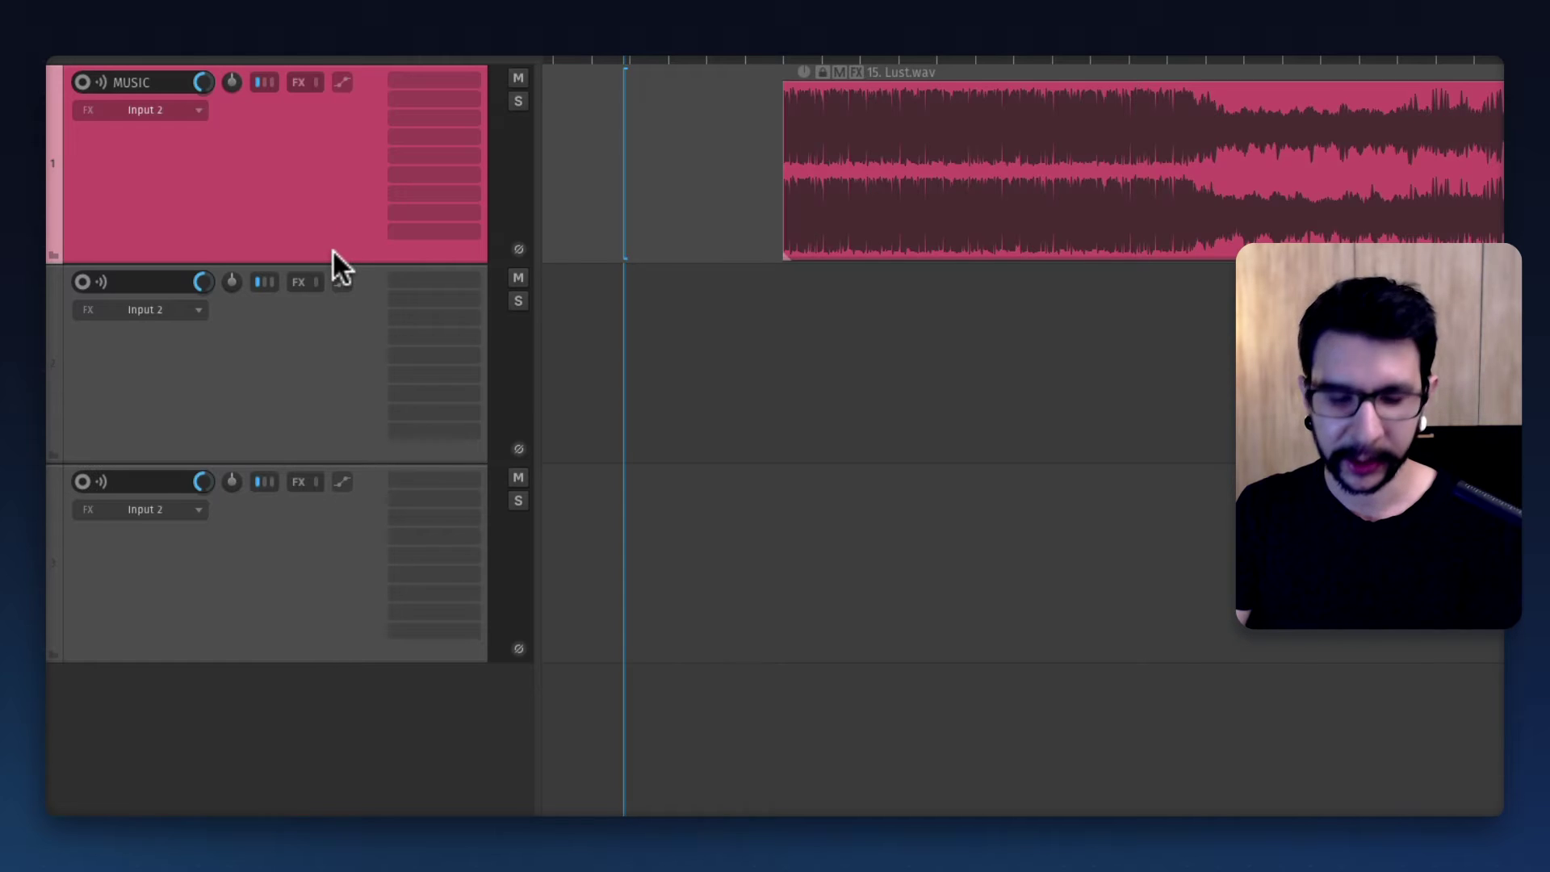
key("f")
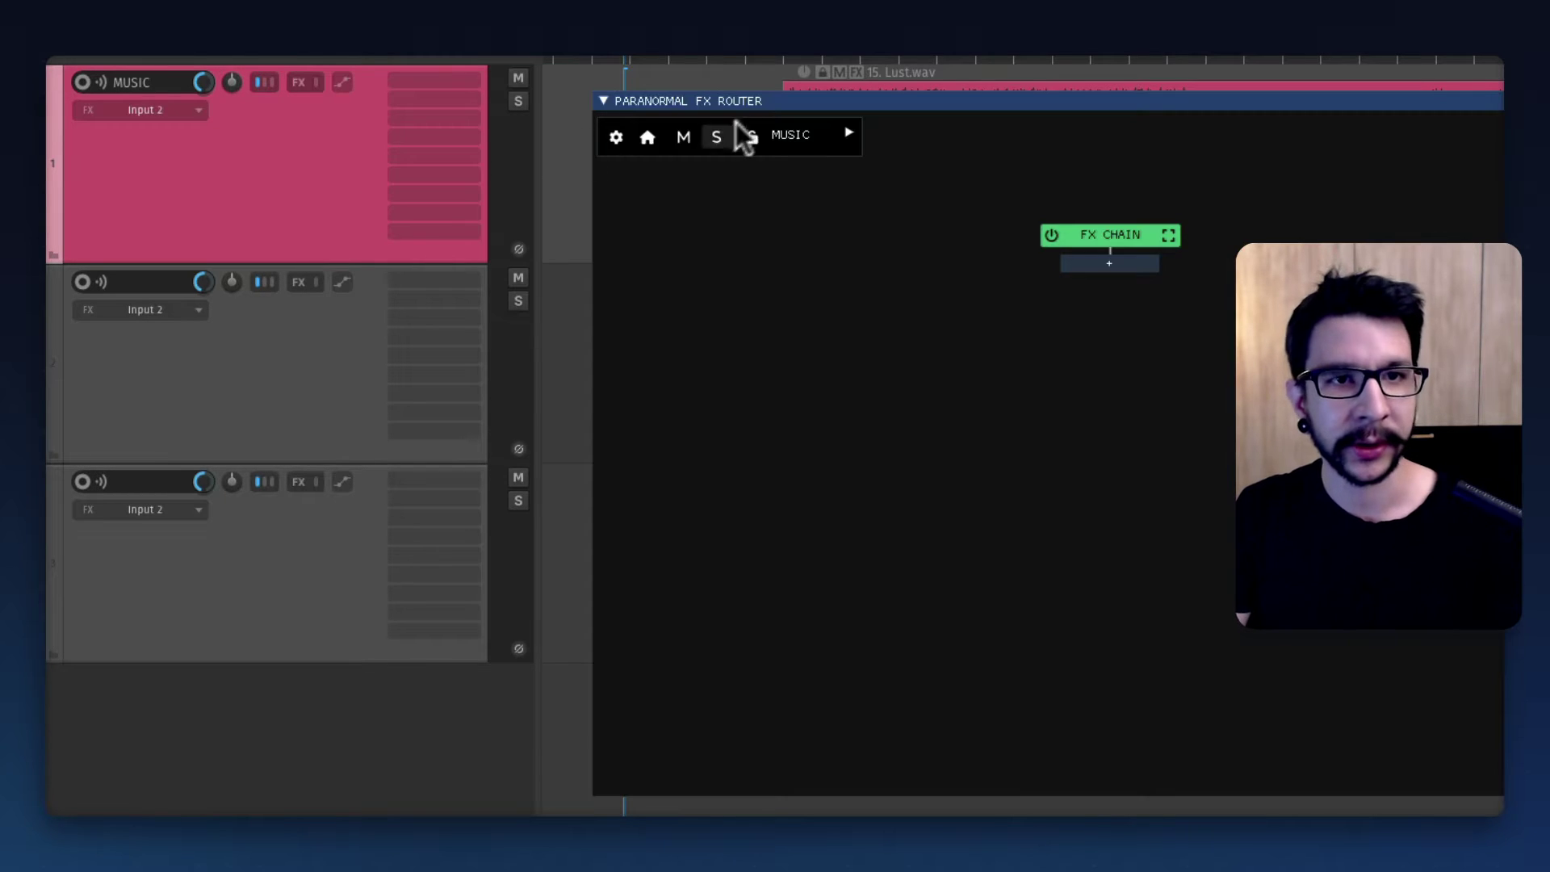
left_click_drag(764, 133, 757, 214)
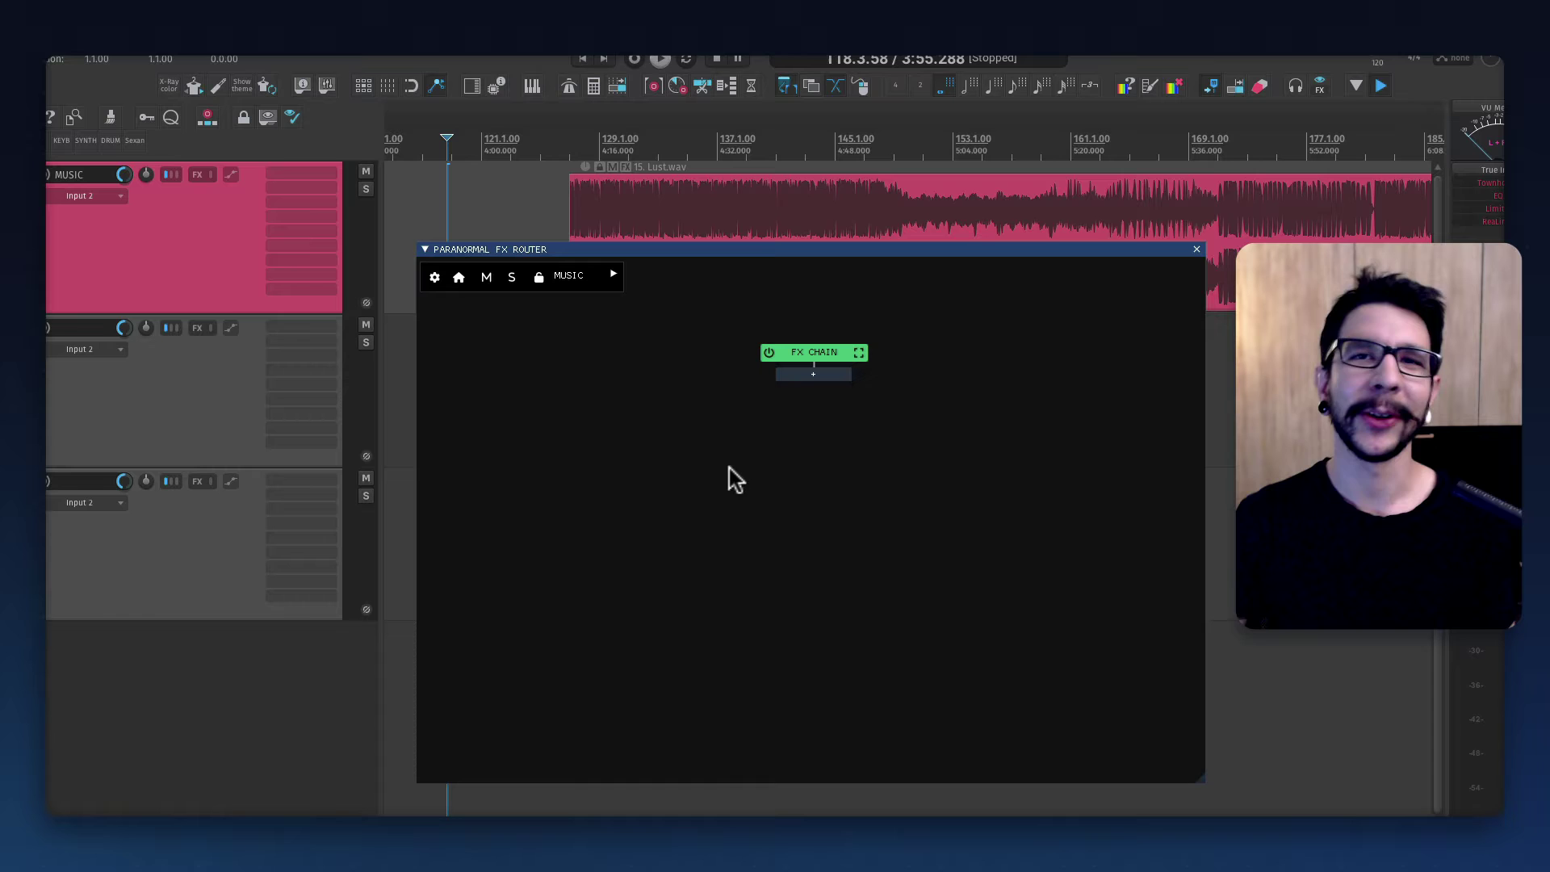
Step: Insert the 3-Band Splitter Setup into the MUSIC track's empty FX chain
left_click(807, 376)
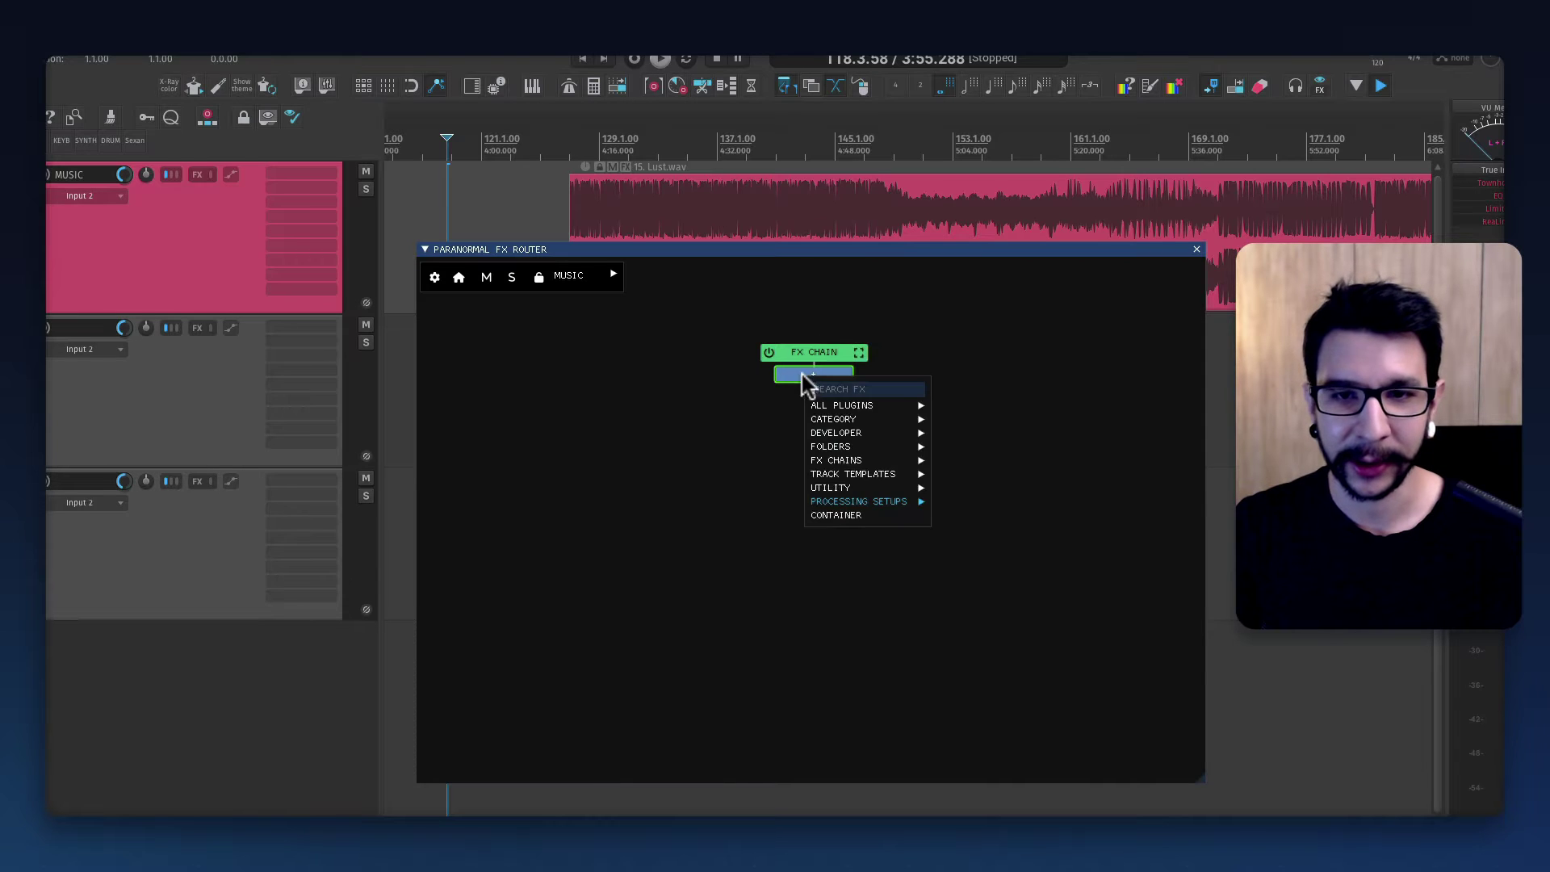
mouse_move(844, 488)
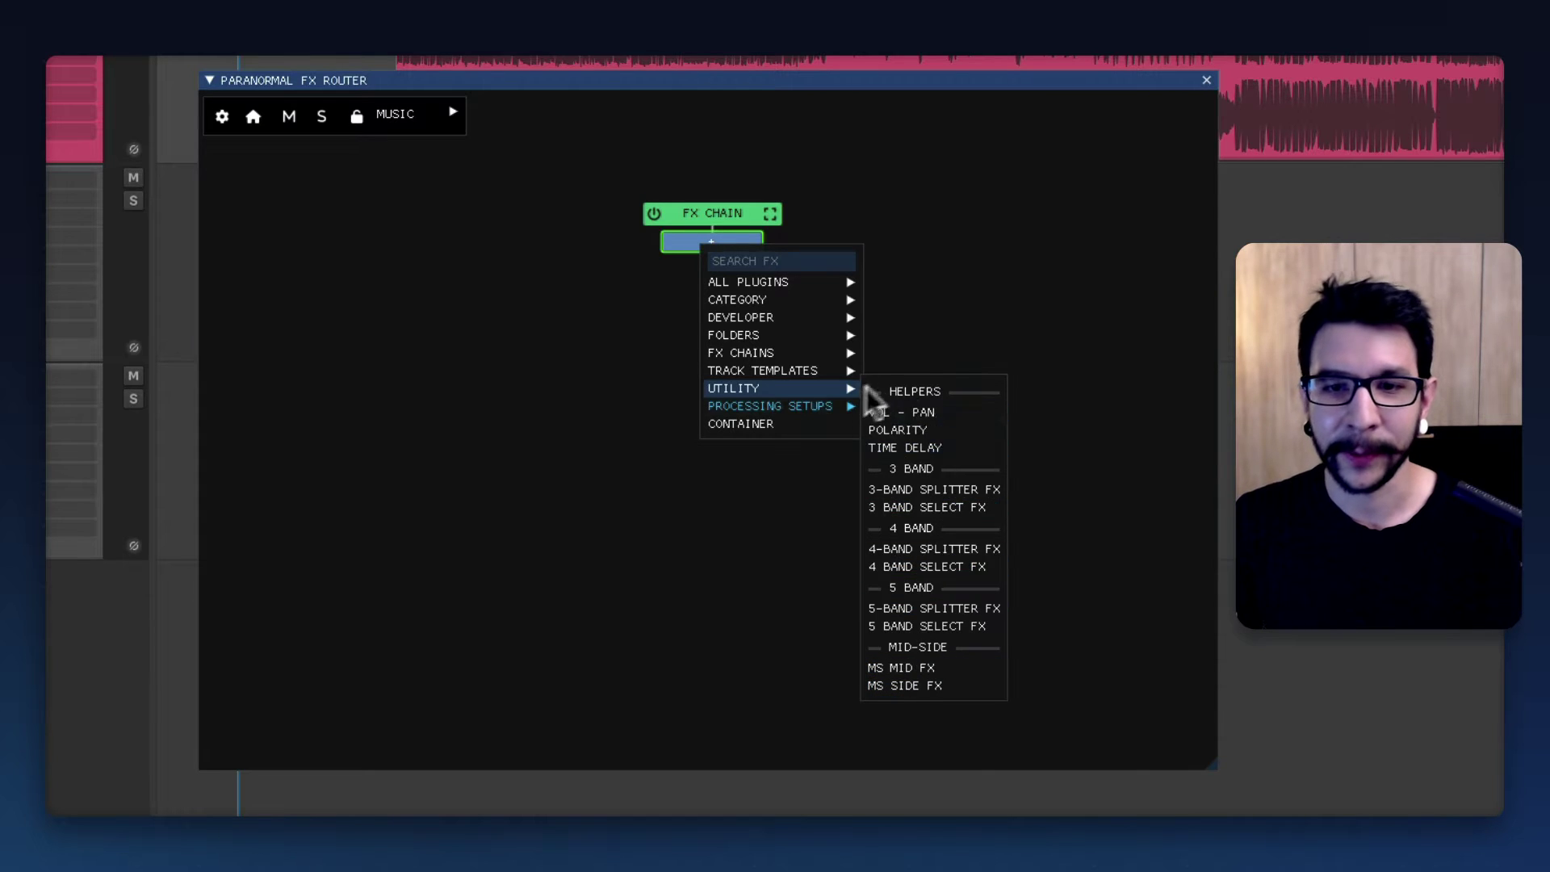
mouse_move(839, 404)
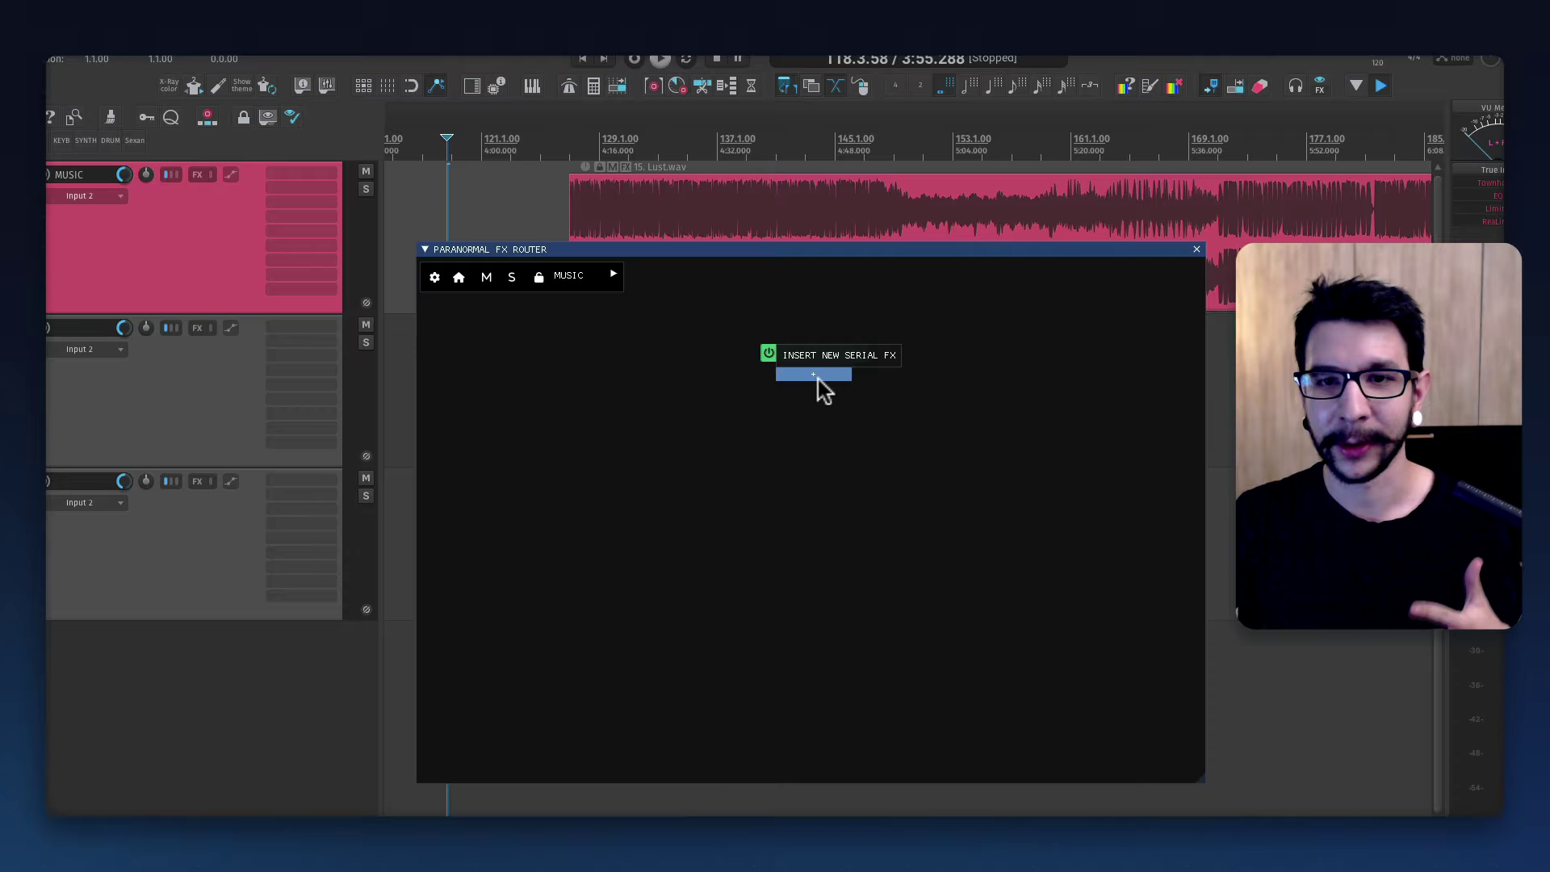
left_click(814, 374)
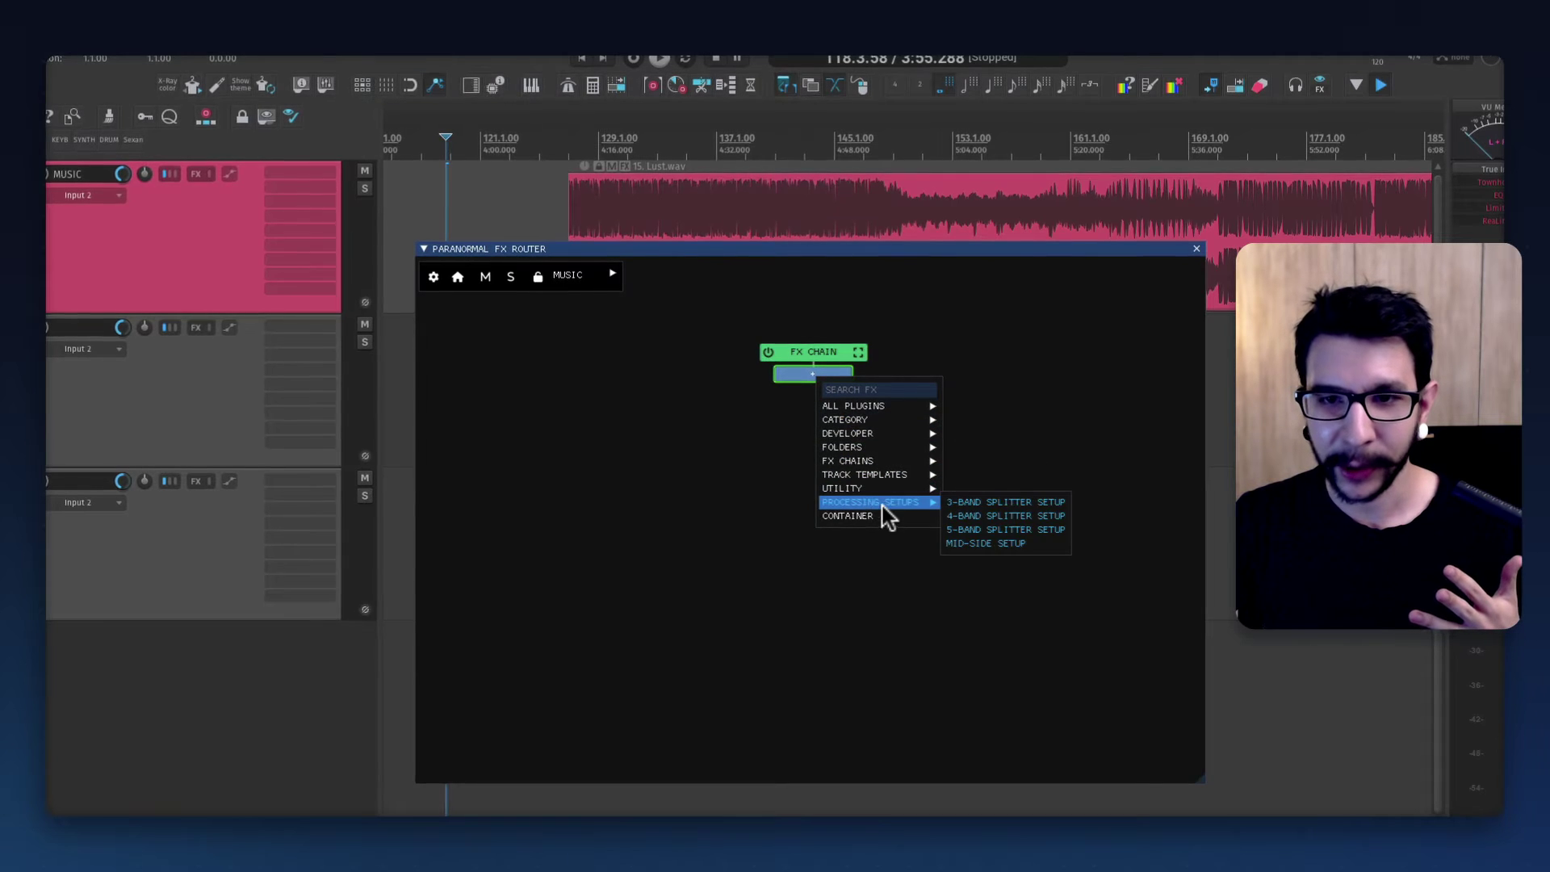
mouse_move(887, 502)
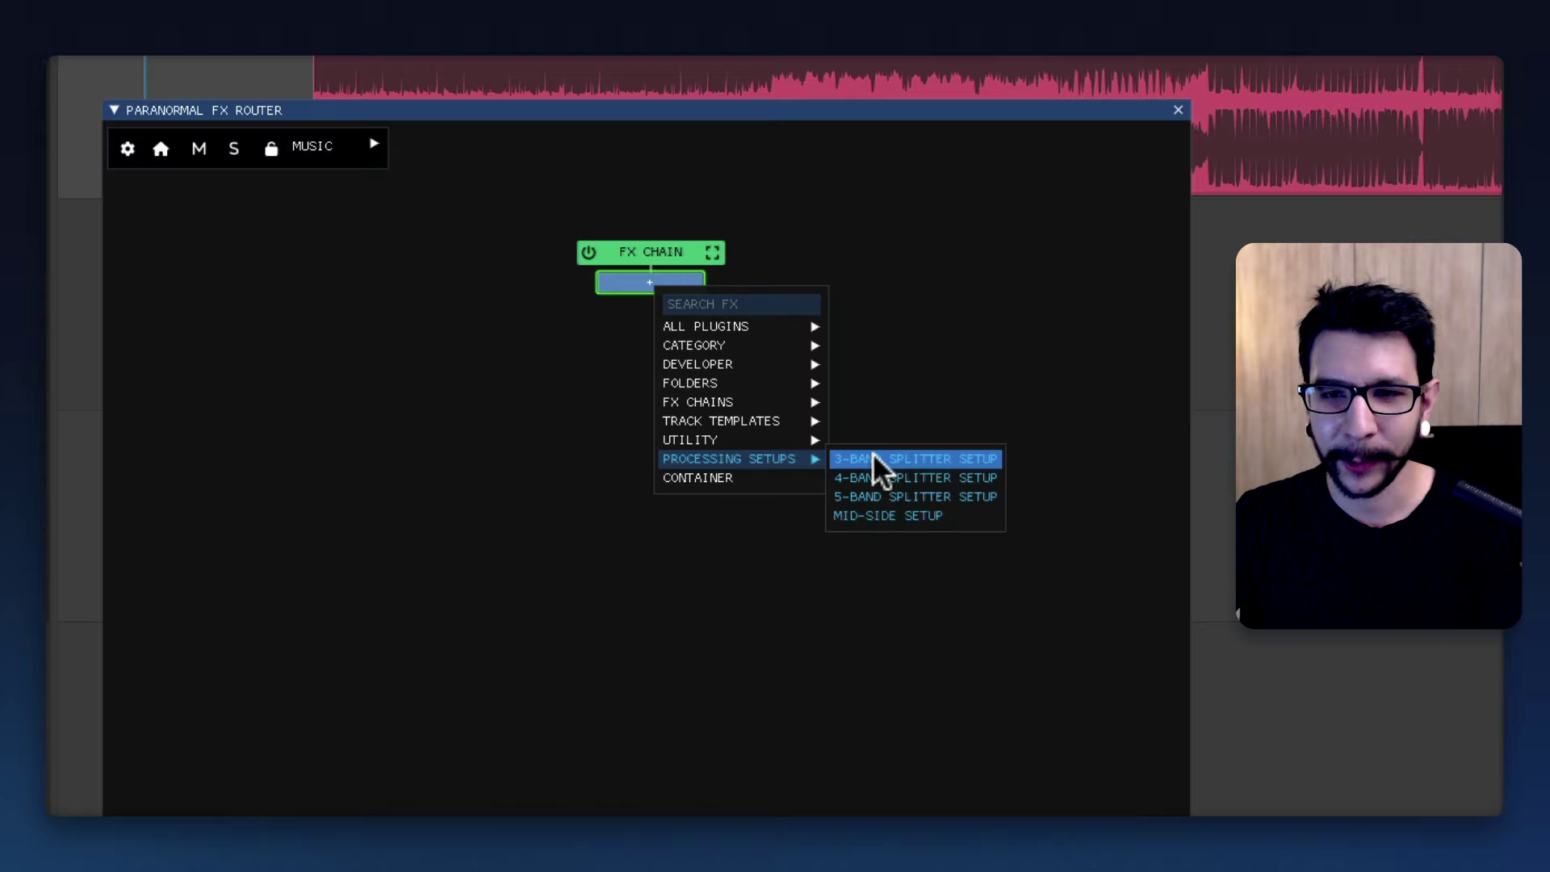
left_click(962, 454)
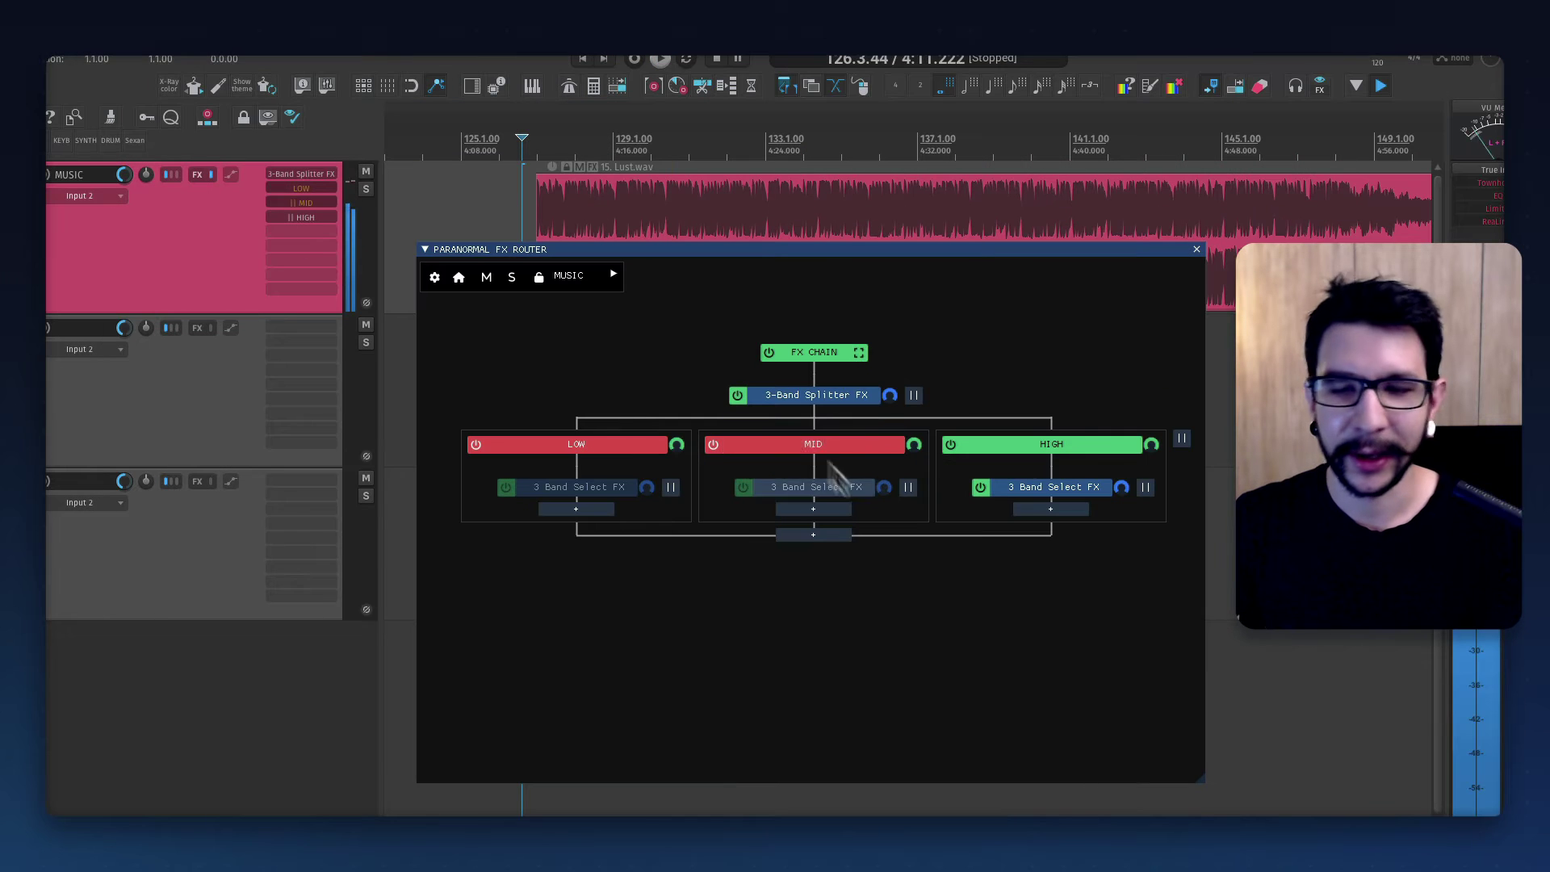
Step: Solo the MID lane of the three-band setup and unsolo it again
left_click(714, 445, "shift")
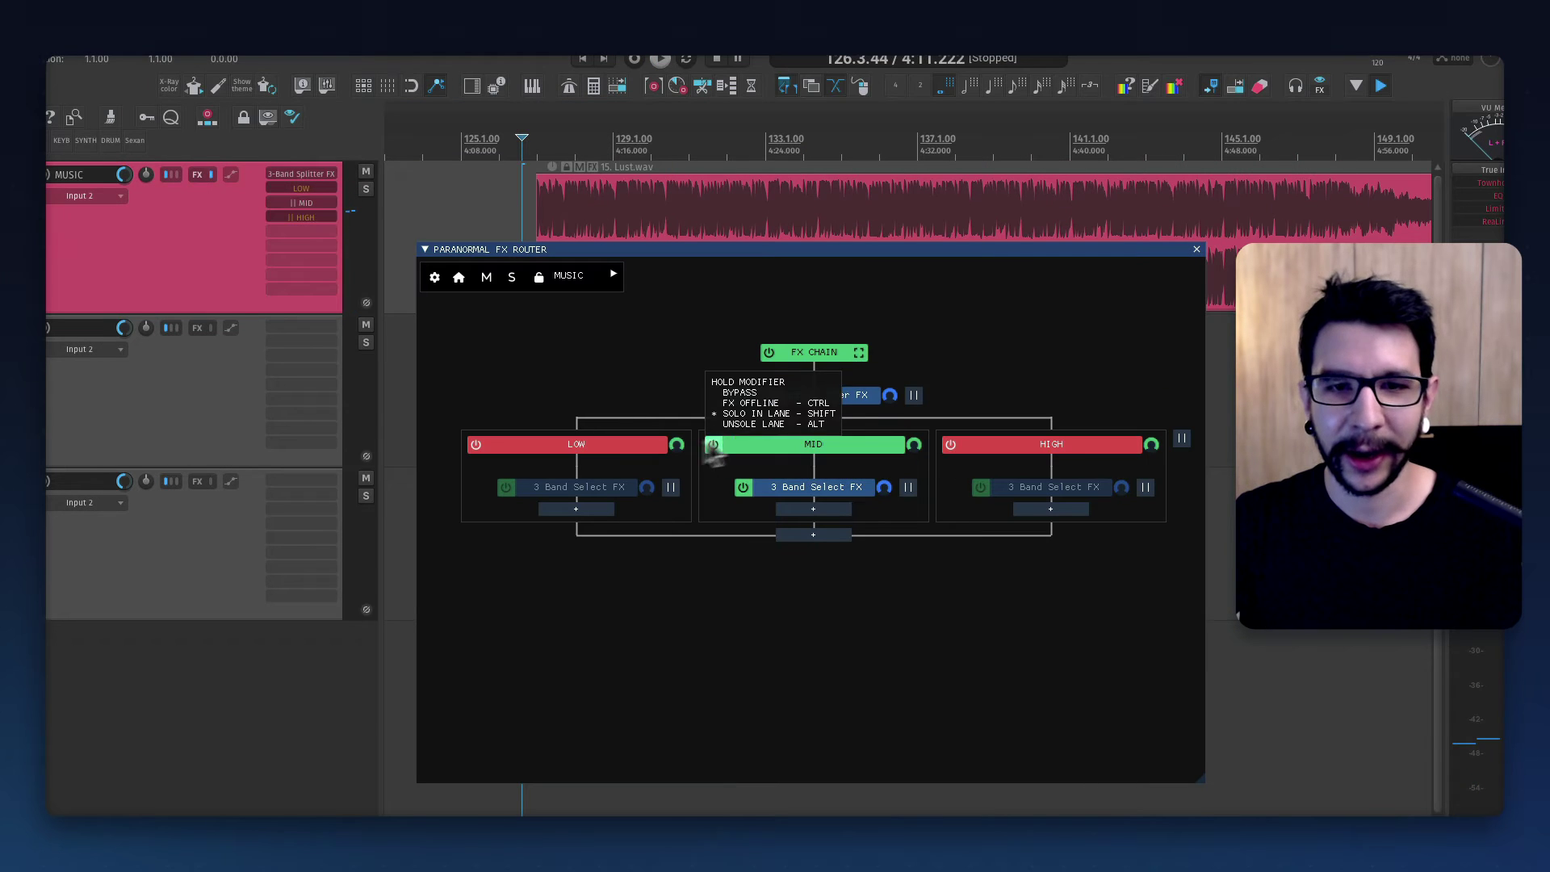
left_click(713, 445, "alt")
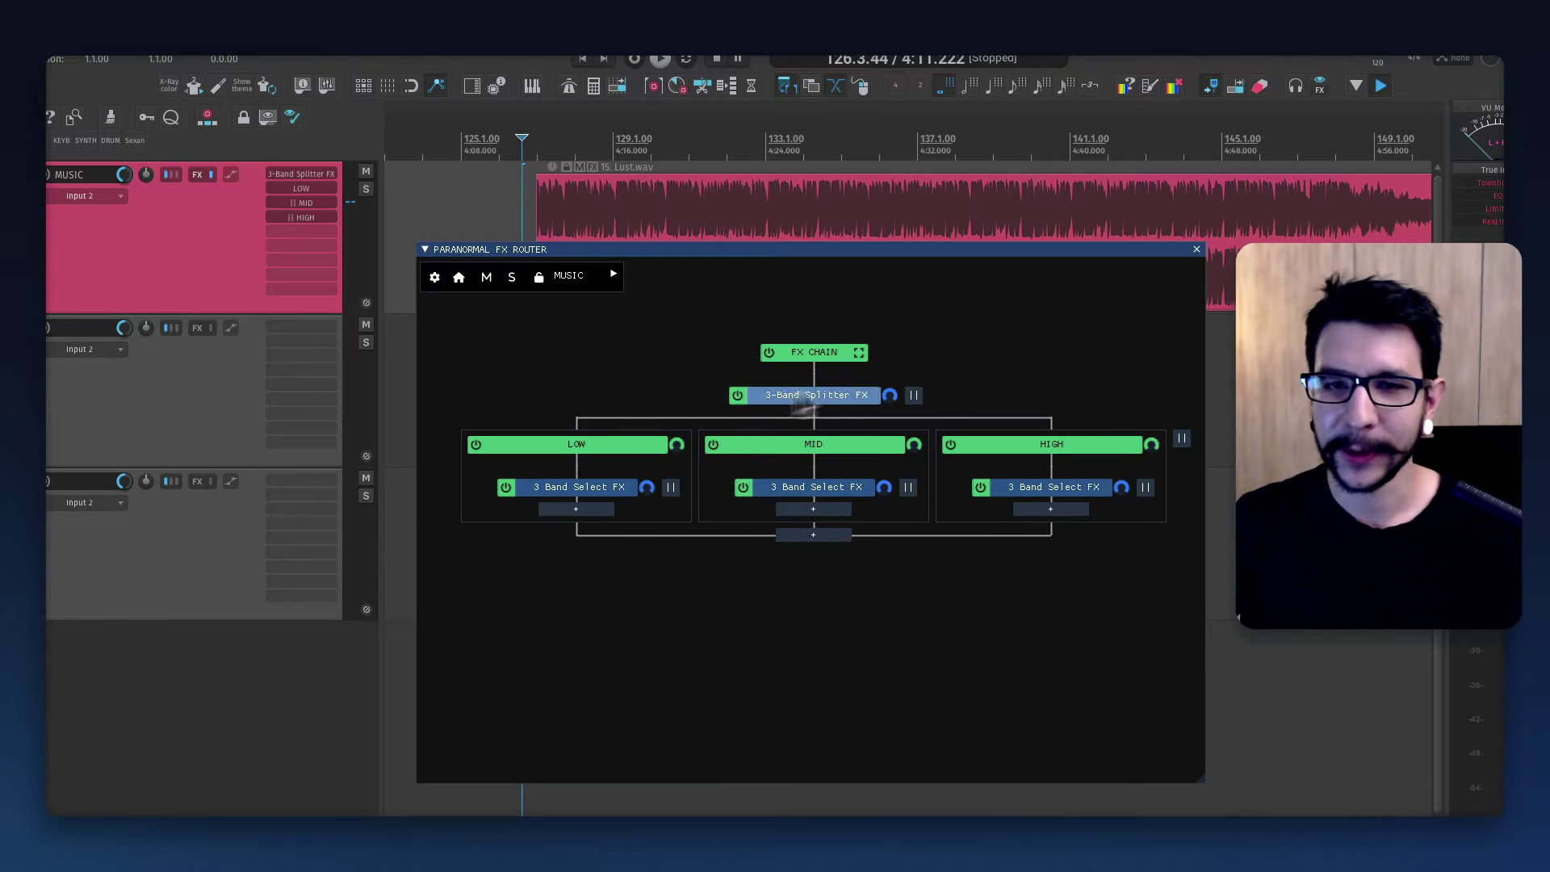
Step: Clear the MUSIC track's FX chain and insert the Mid-Side Setup in place of the three-band splitter
left_click(815, 354, "alt")
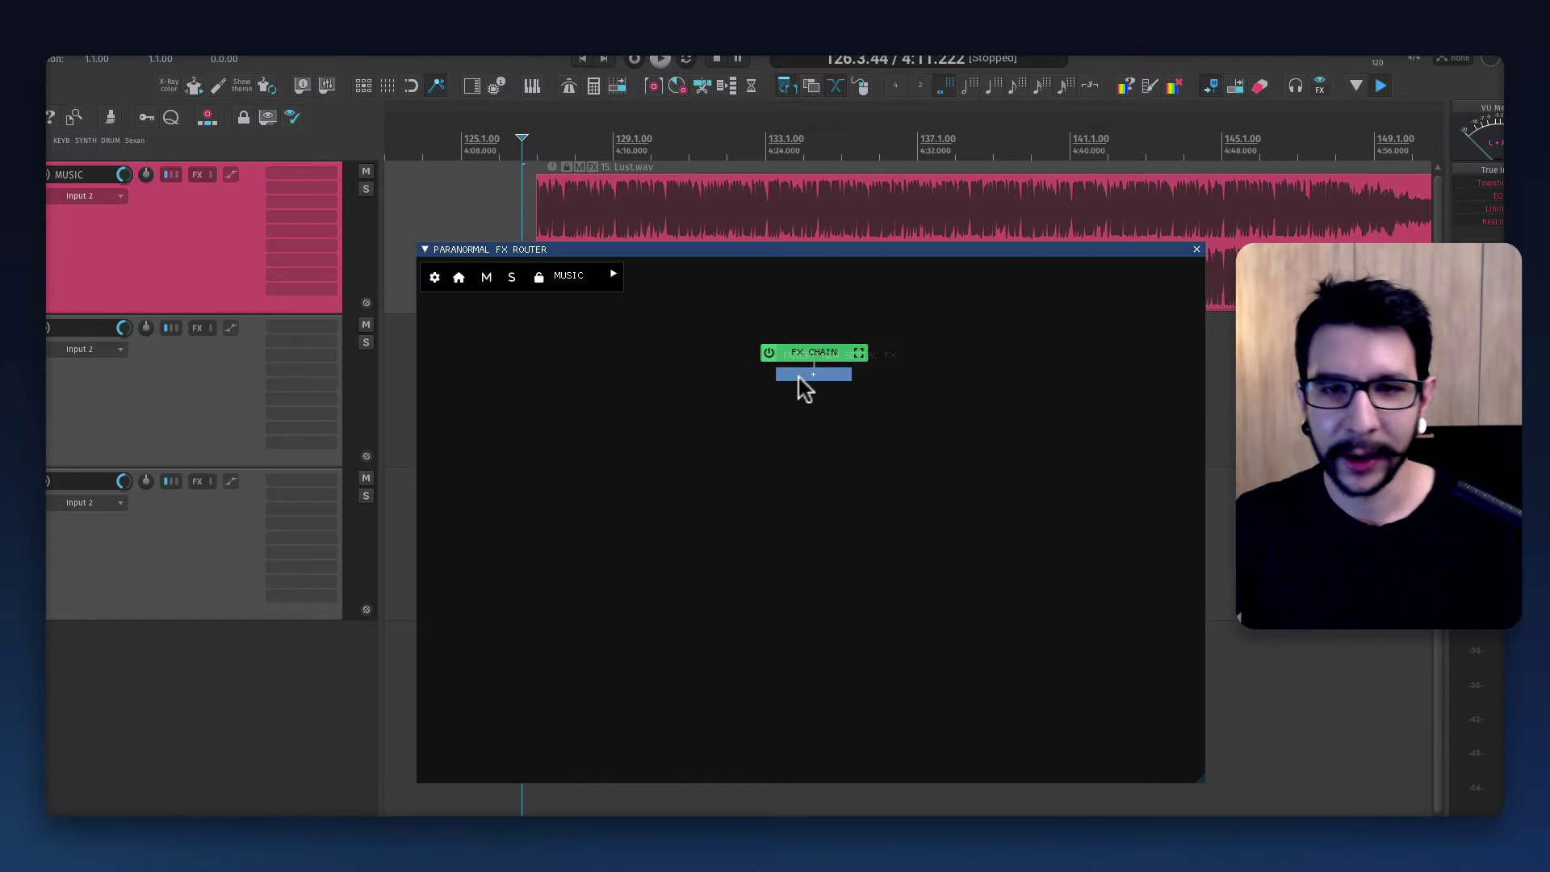
mouse_move(852, 499)
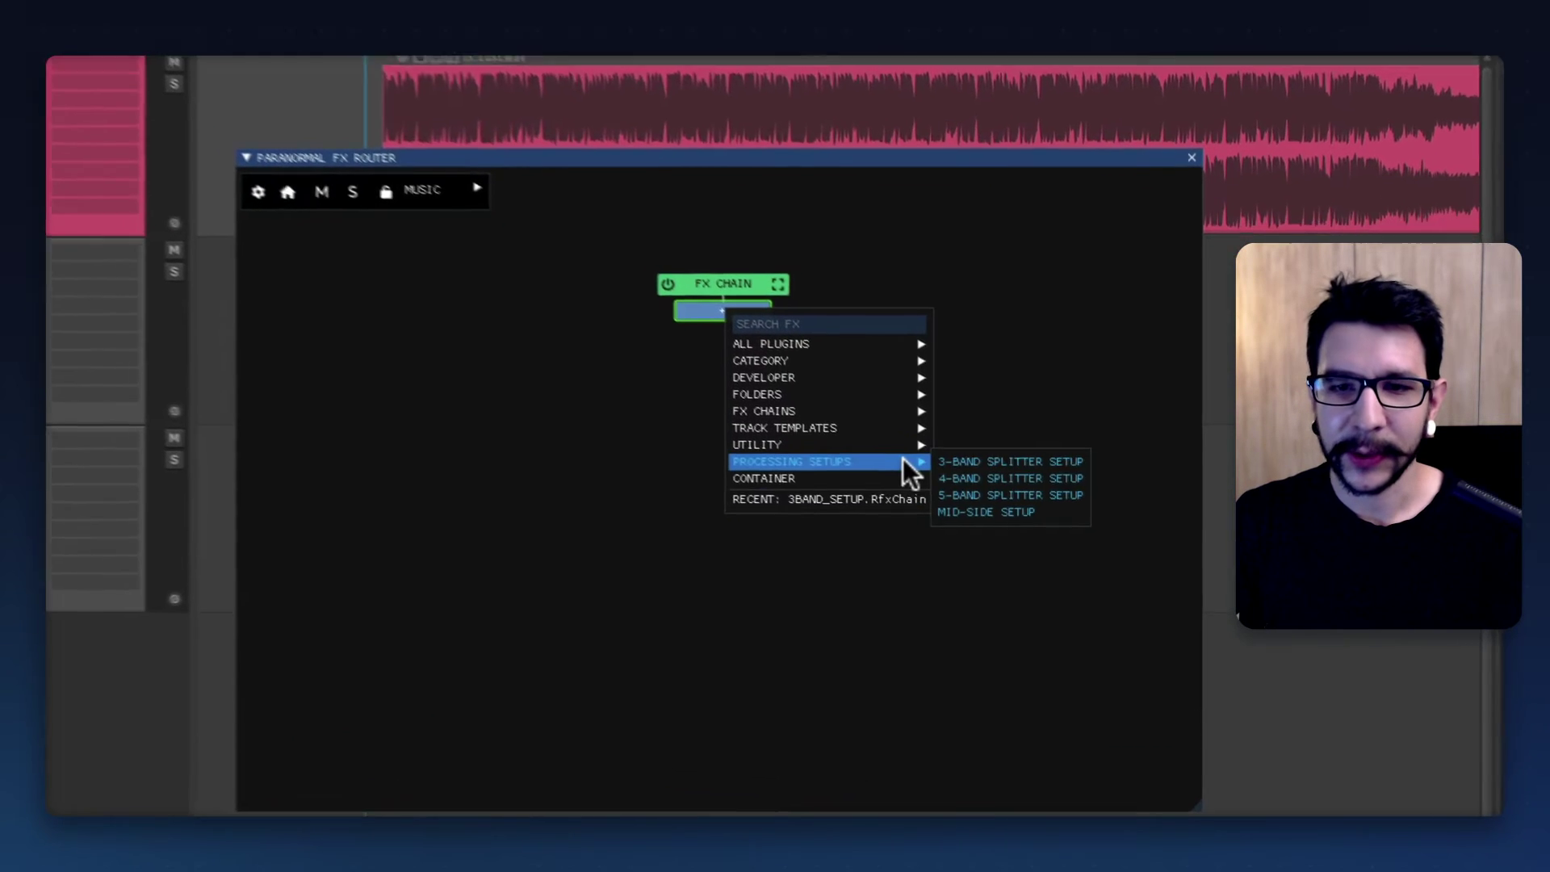
left_click(952, 513)
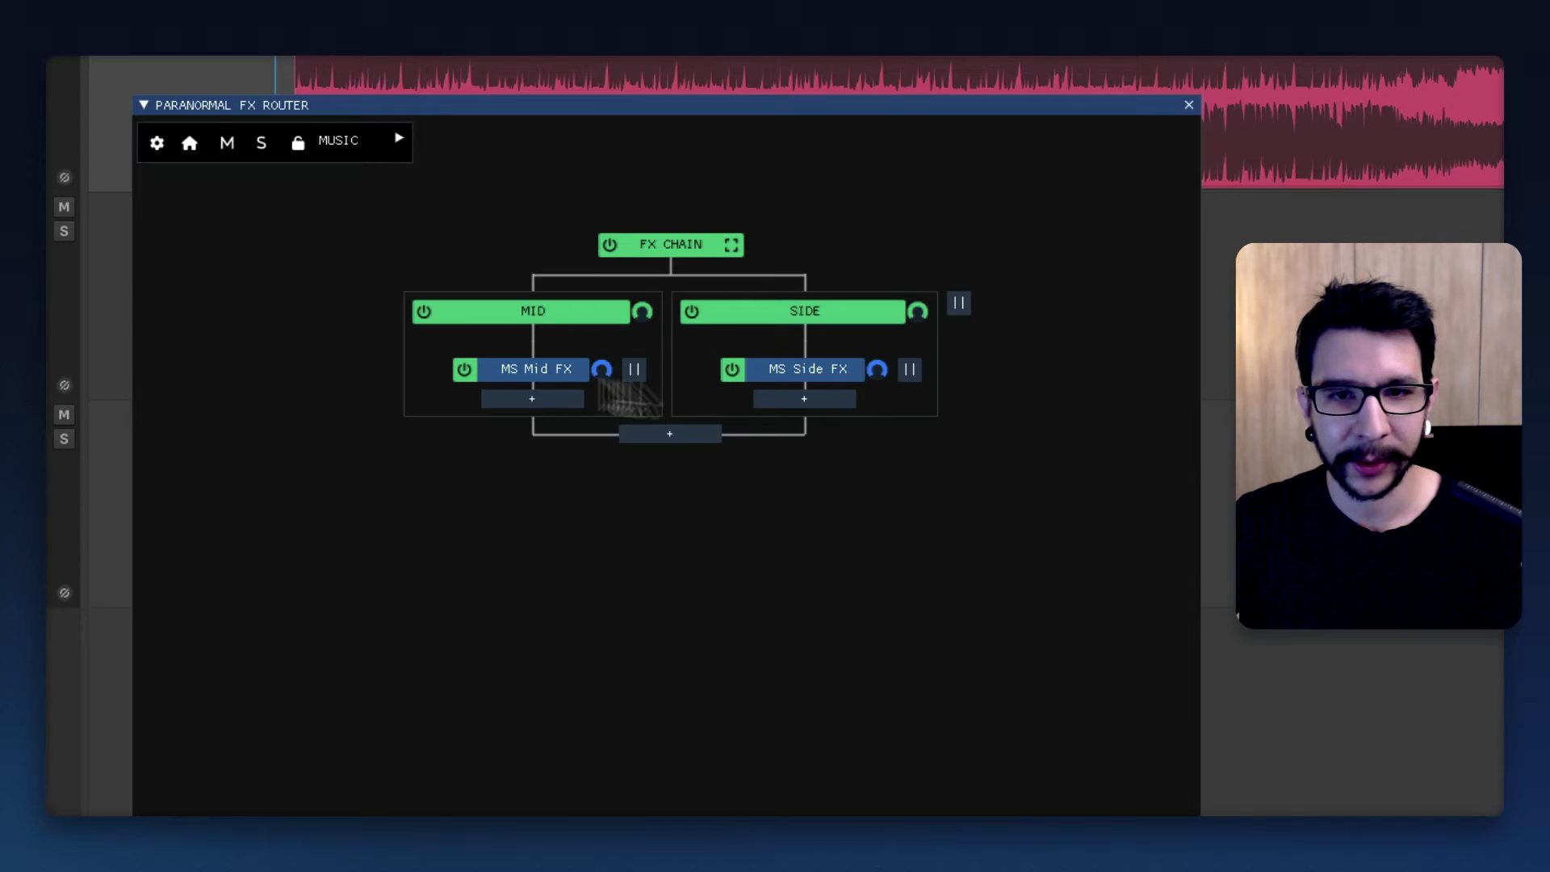
Step: Inspect the MS Mid FX plugin window, close it, and solo the MID lane followed by the SIDE lane
left_click(537, 368)
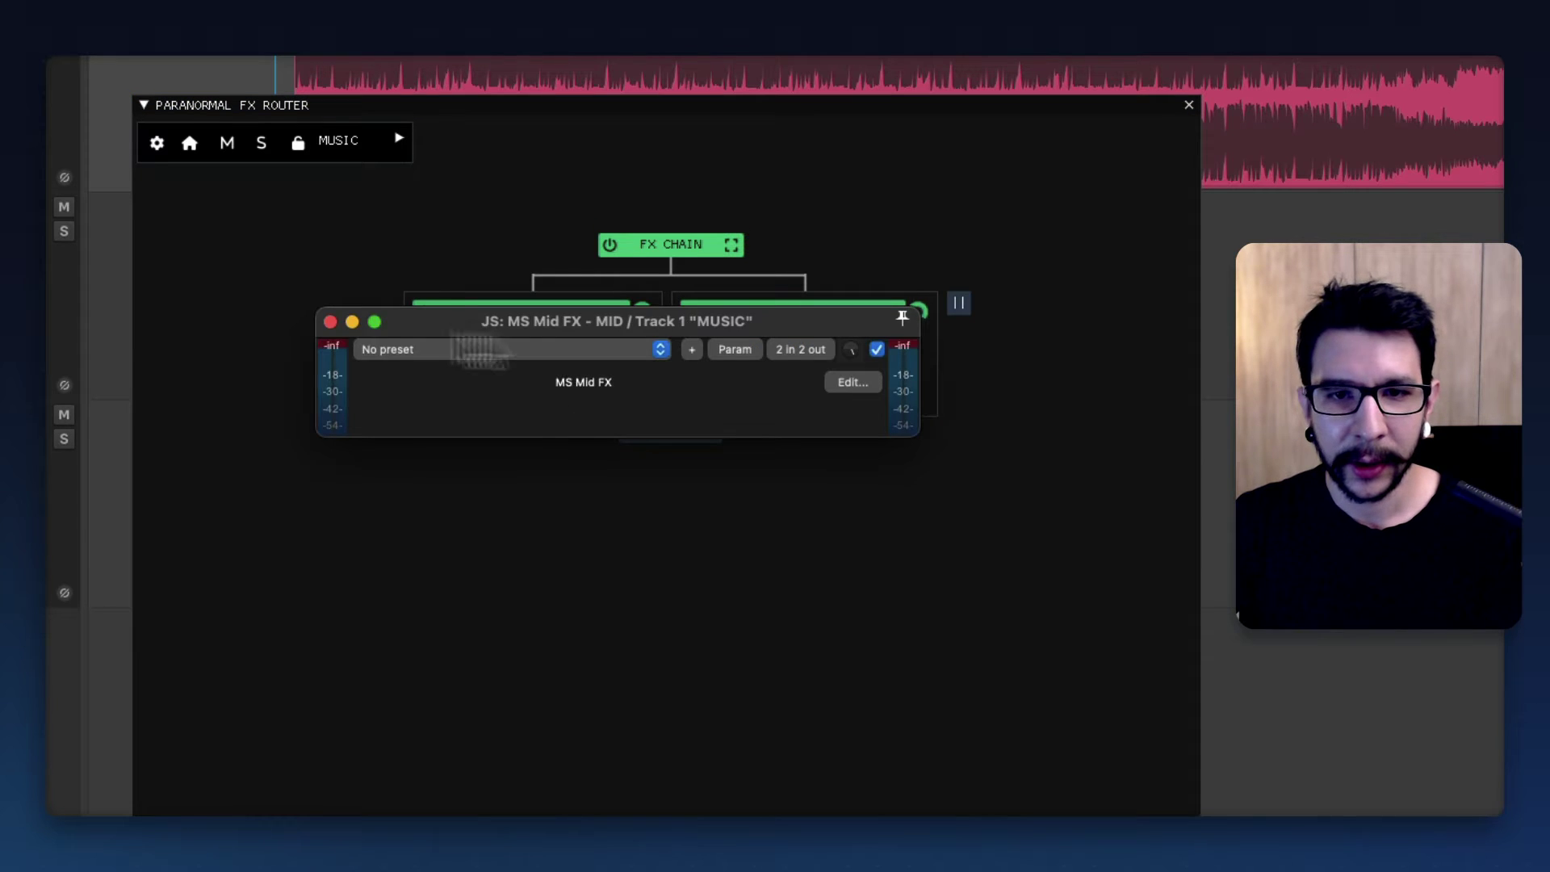
left_click(330, 321)
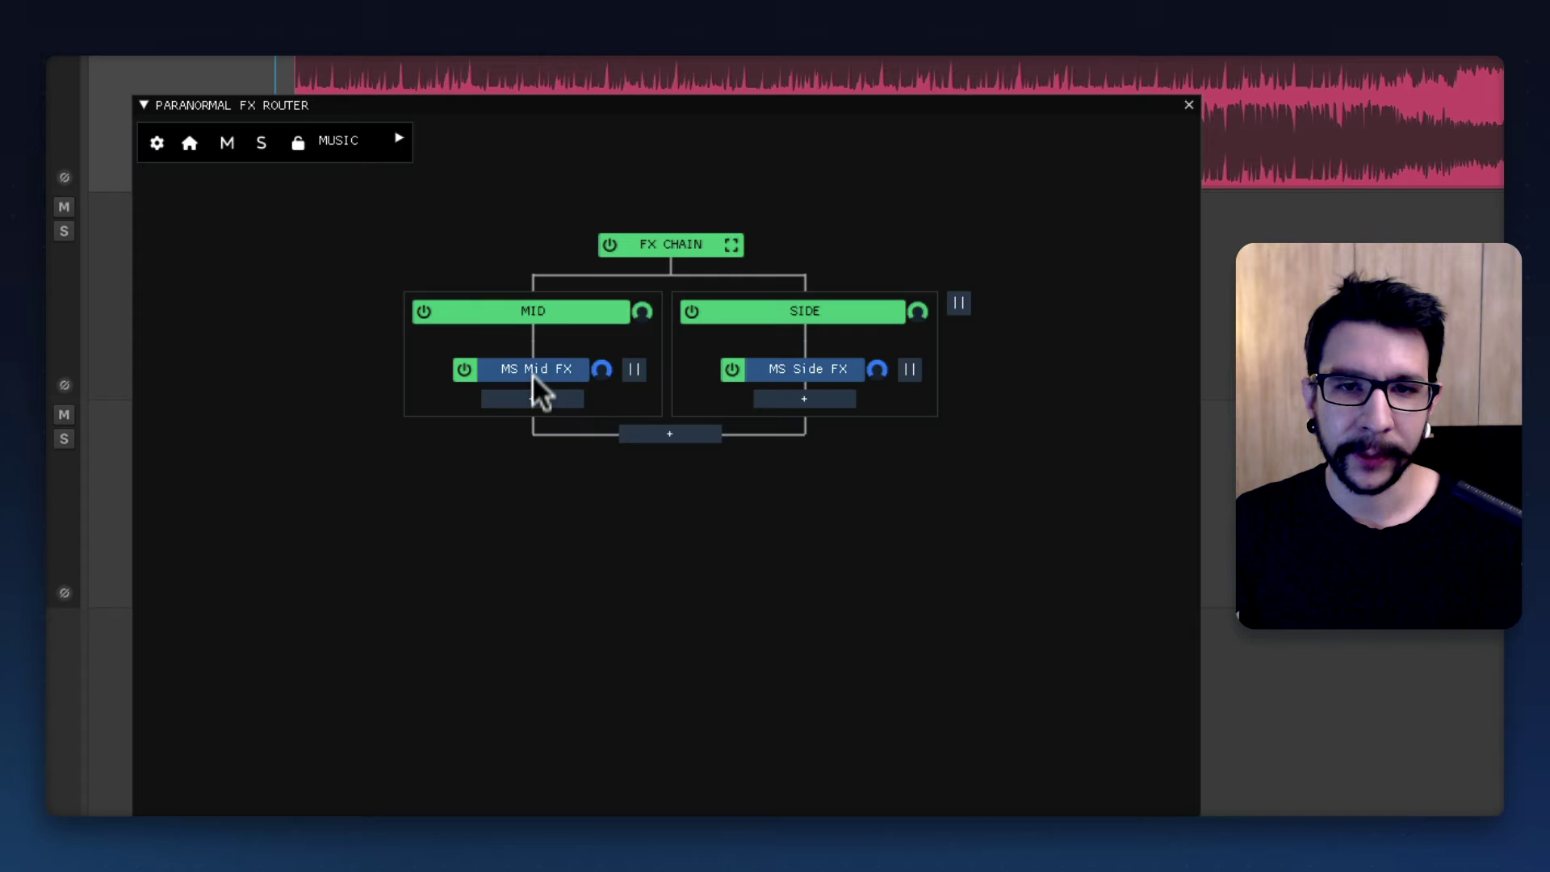
left_click(423, 310, "shift")
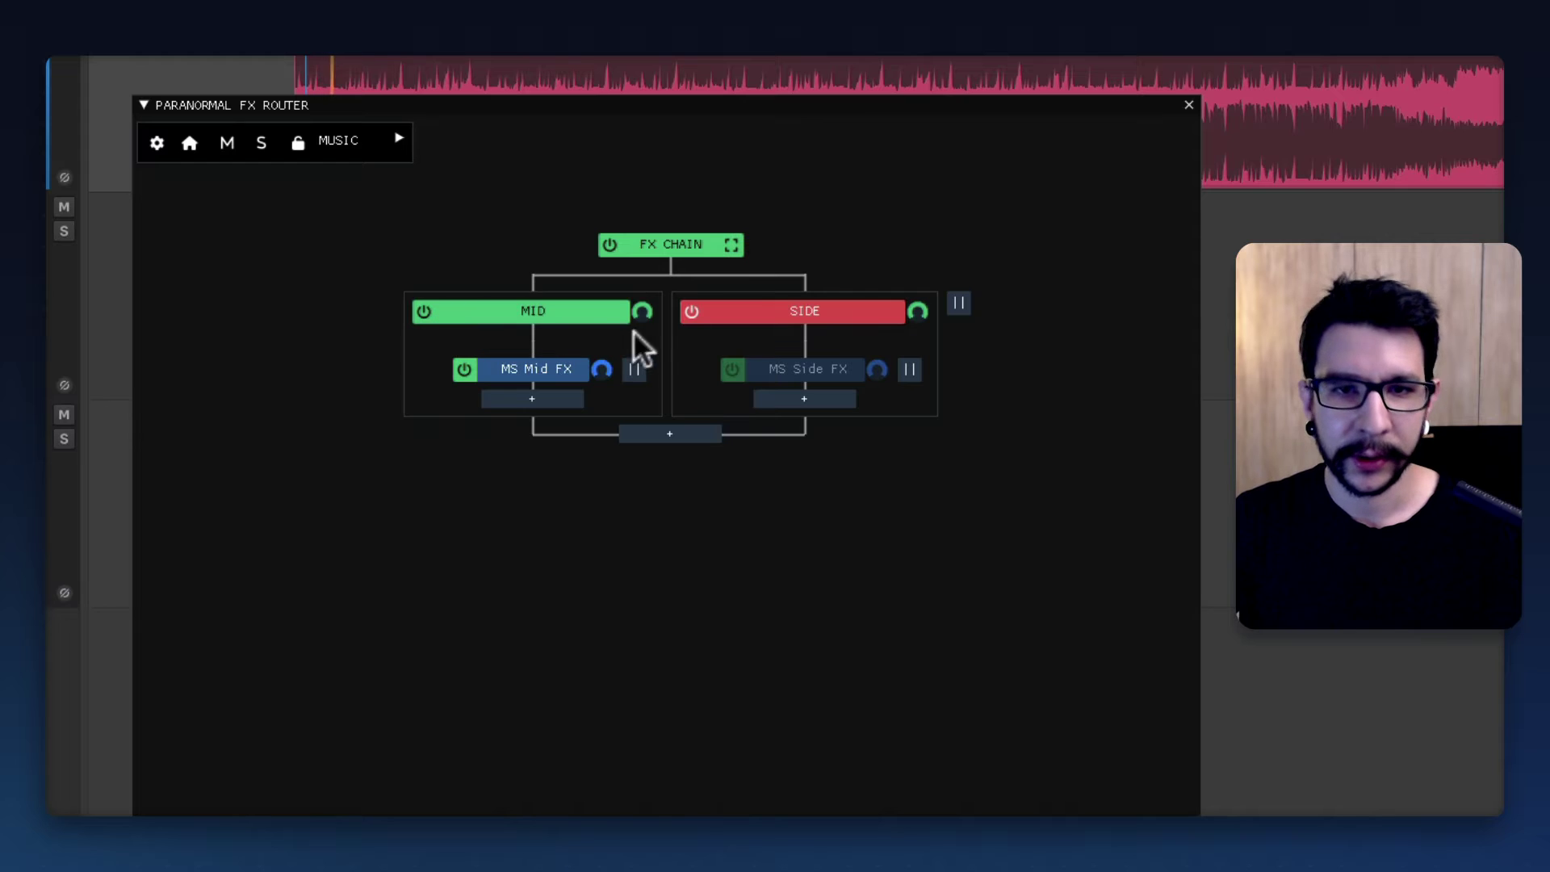
left_click(692, 312, "shift")
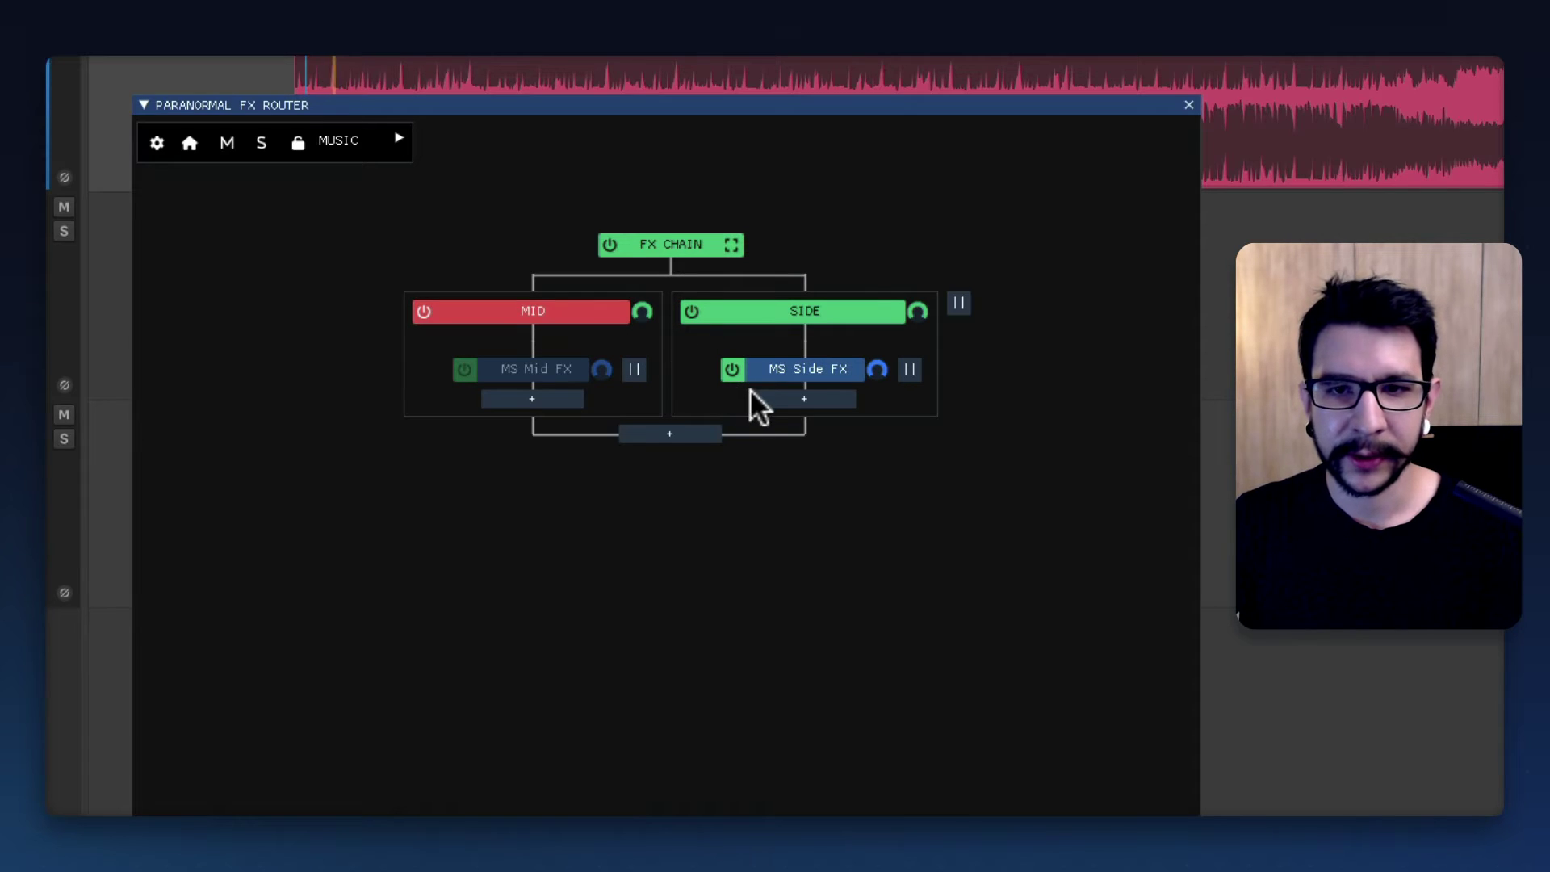
Step: Add VST:ReaEQ (Cockos) after MS Side FX in the SIDE lane
left_click(784, 397)
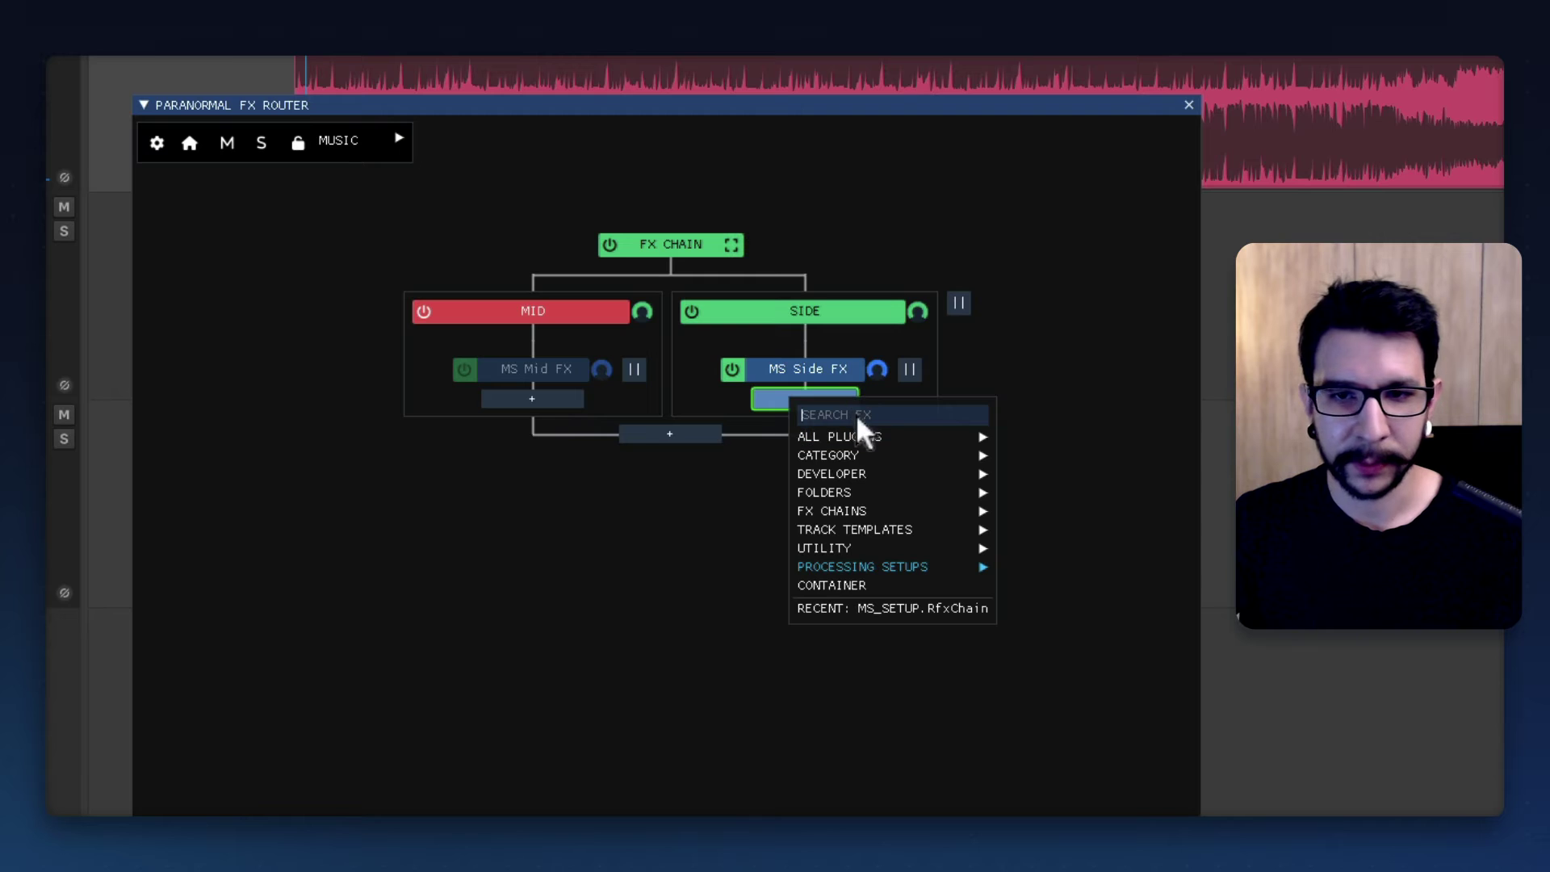
type("reaeq")
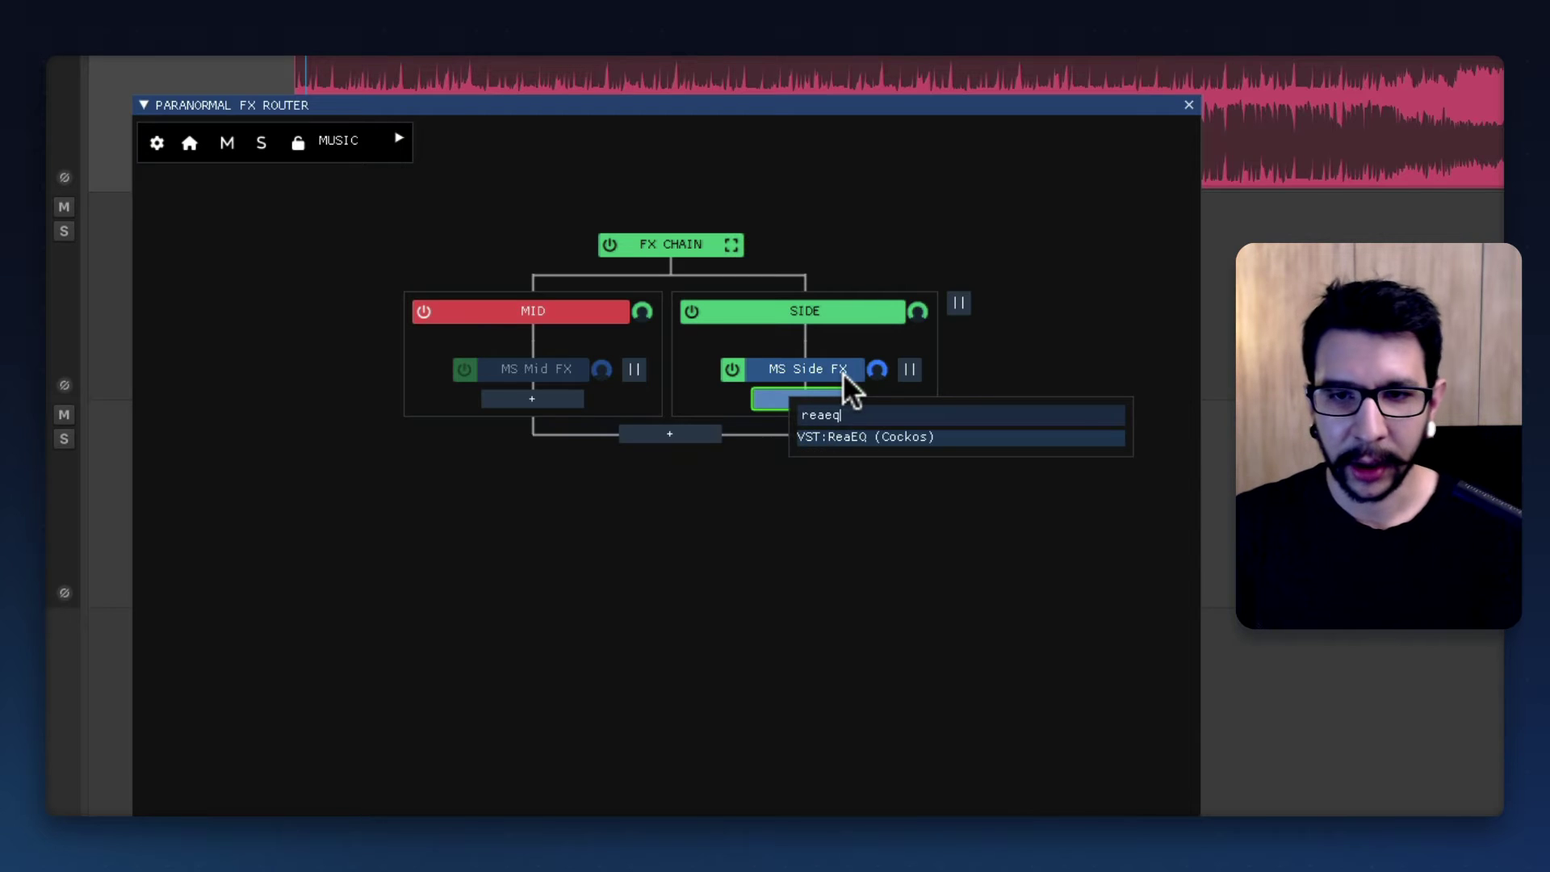
left_click(912, 441)
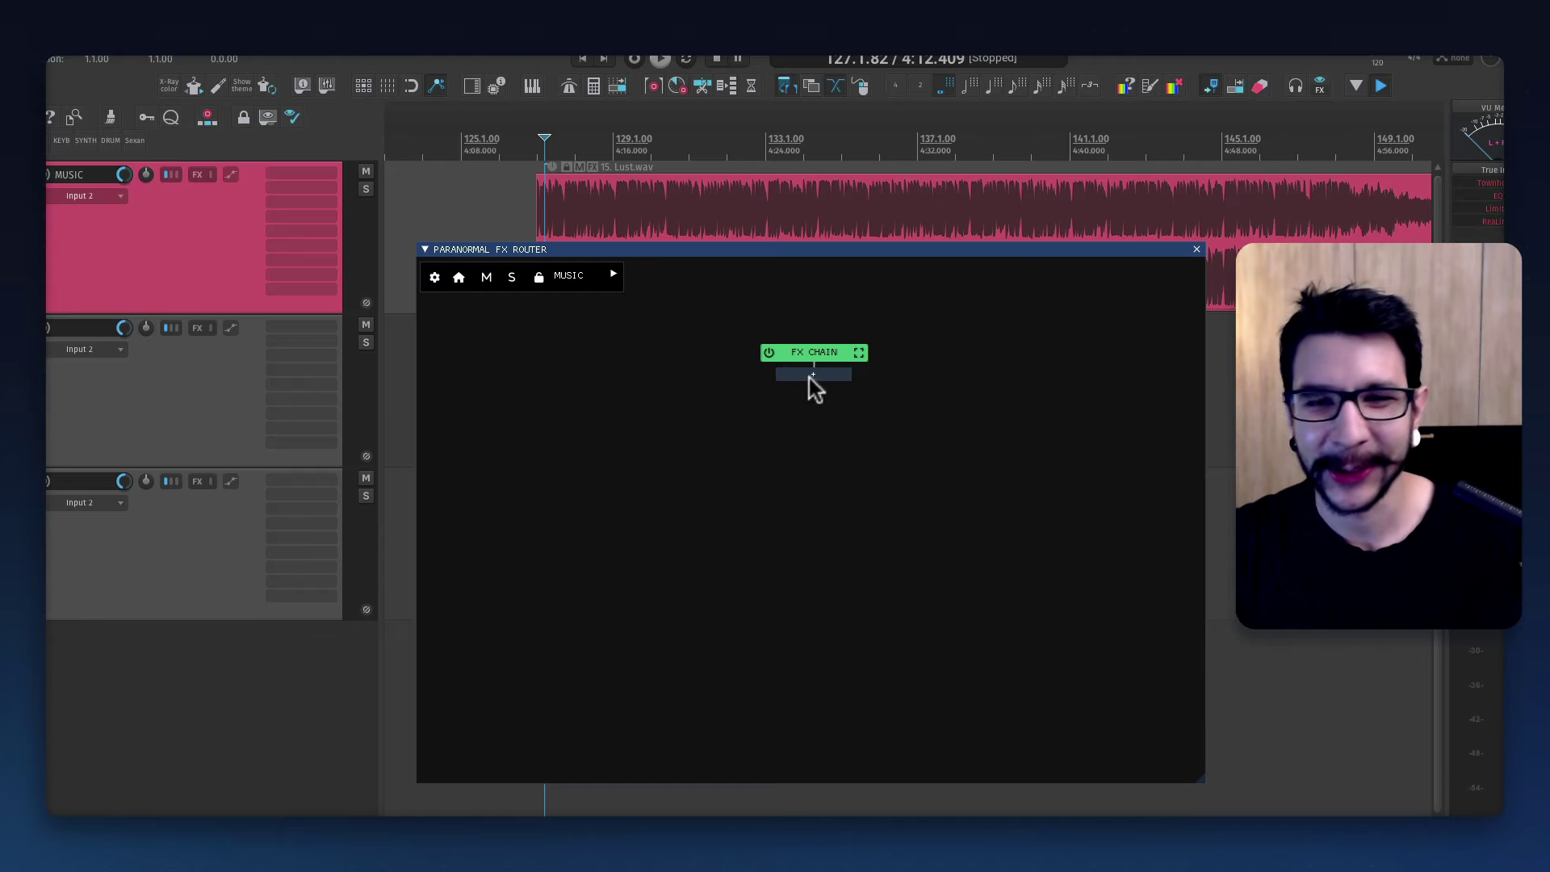
Step: Insert the 3-Band Splitter Setup from the processing setups into the MUSIC track's empty FX chain
left_click(812, 375)
mouse_move(867, 503)
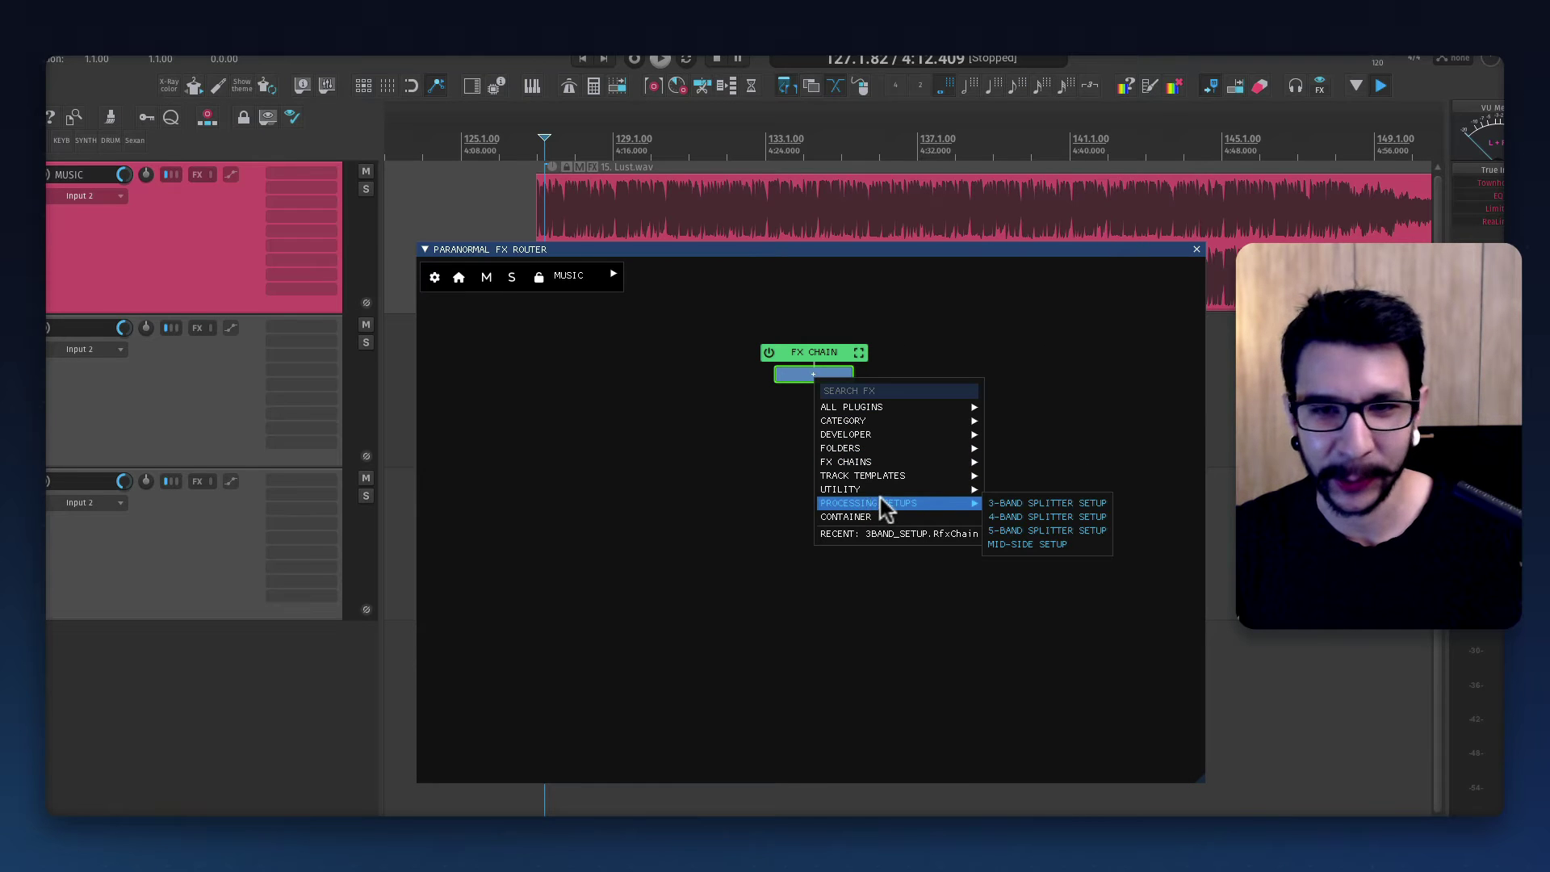
left_click(1026, 503)
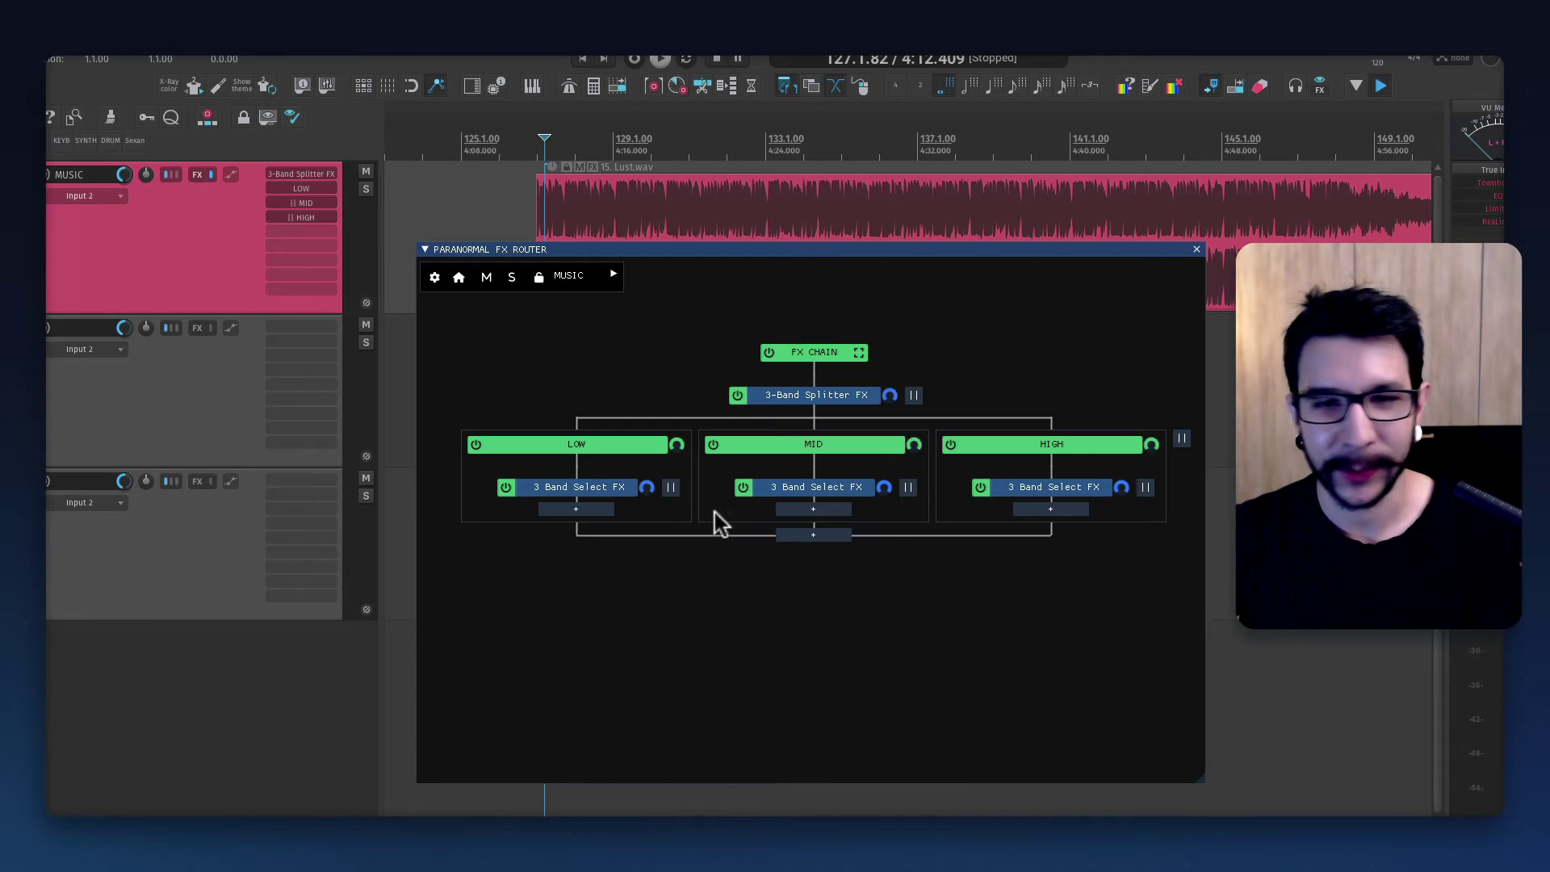
Step: Load the Mastering FX chain ah-quickmasterchain below 3 Band Select FX in the LOW lane
left_click(560, 512)
mouse_move(657, 599)
mouse_move(758, 598)
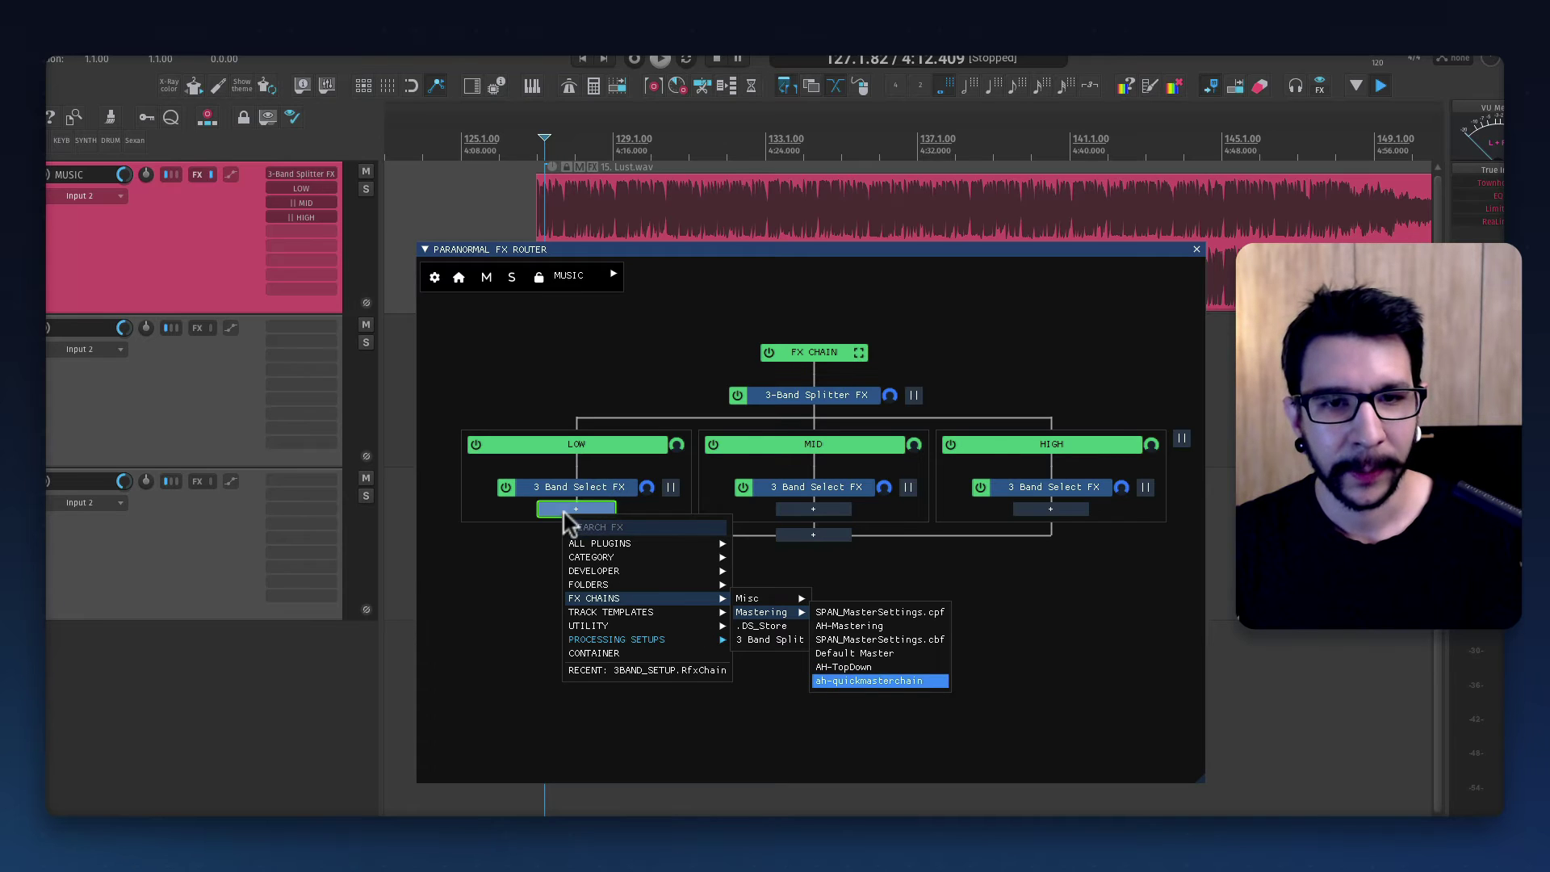
key("Return")
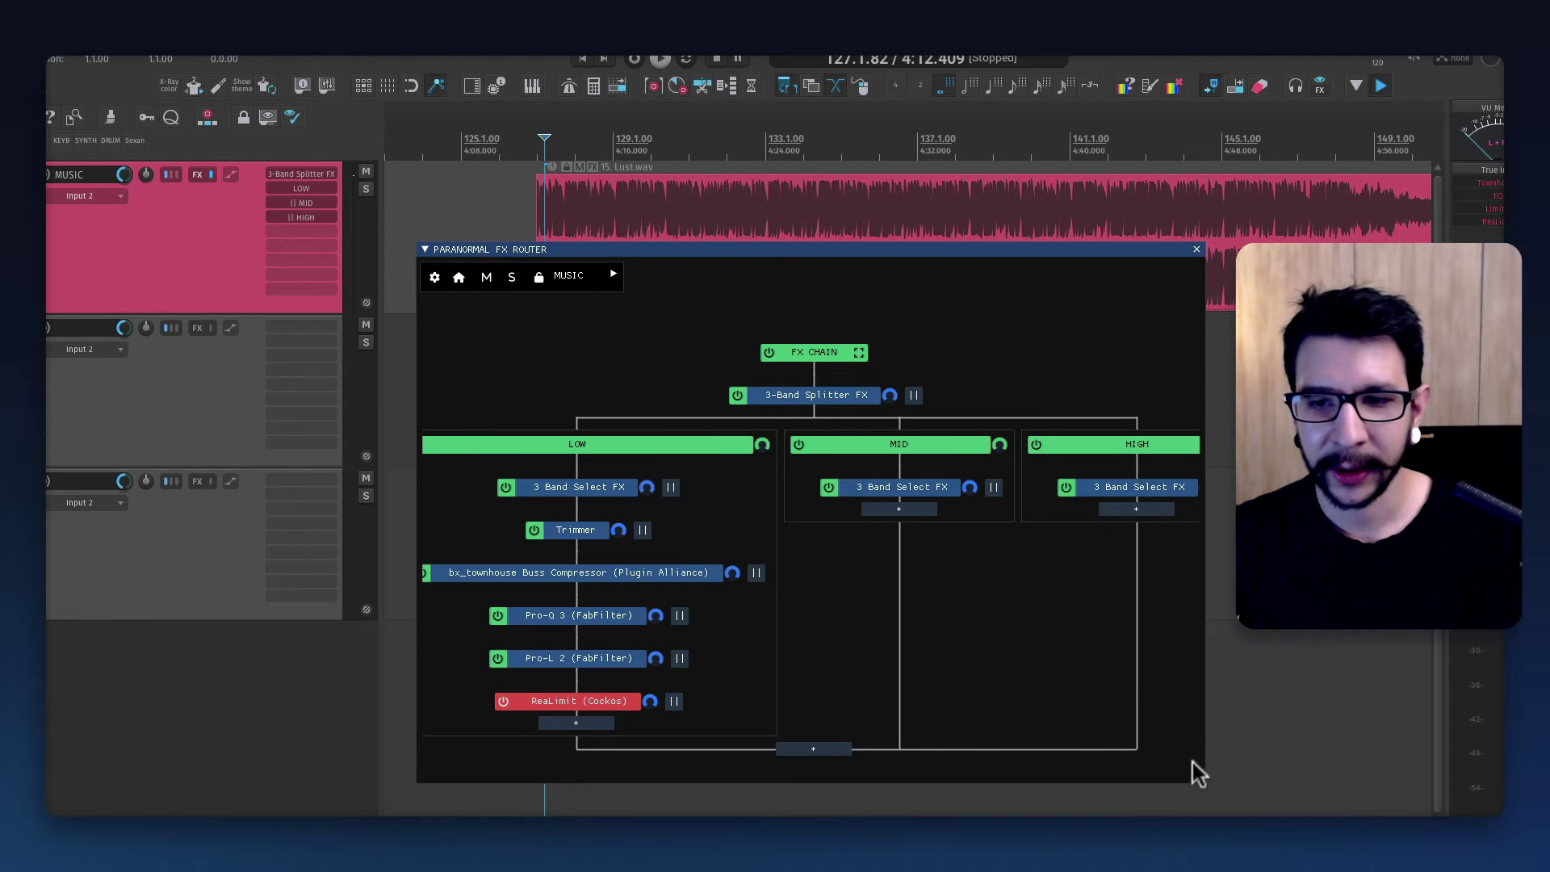
Step: Enlarge the router window and copy Pro-Q 3 from the LOW lane to above 3 Band Select FX in the MID lane
left_click_drag(1200, 788, 1375, 813)
left_click_drag(710, 622, 990, 471)
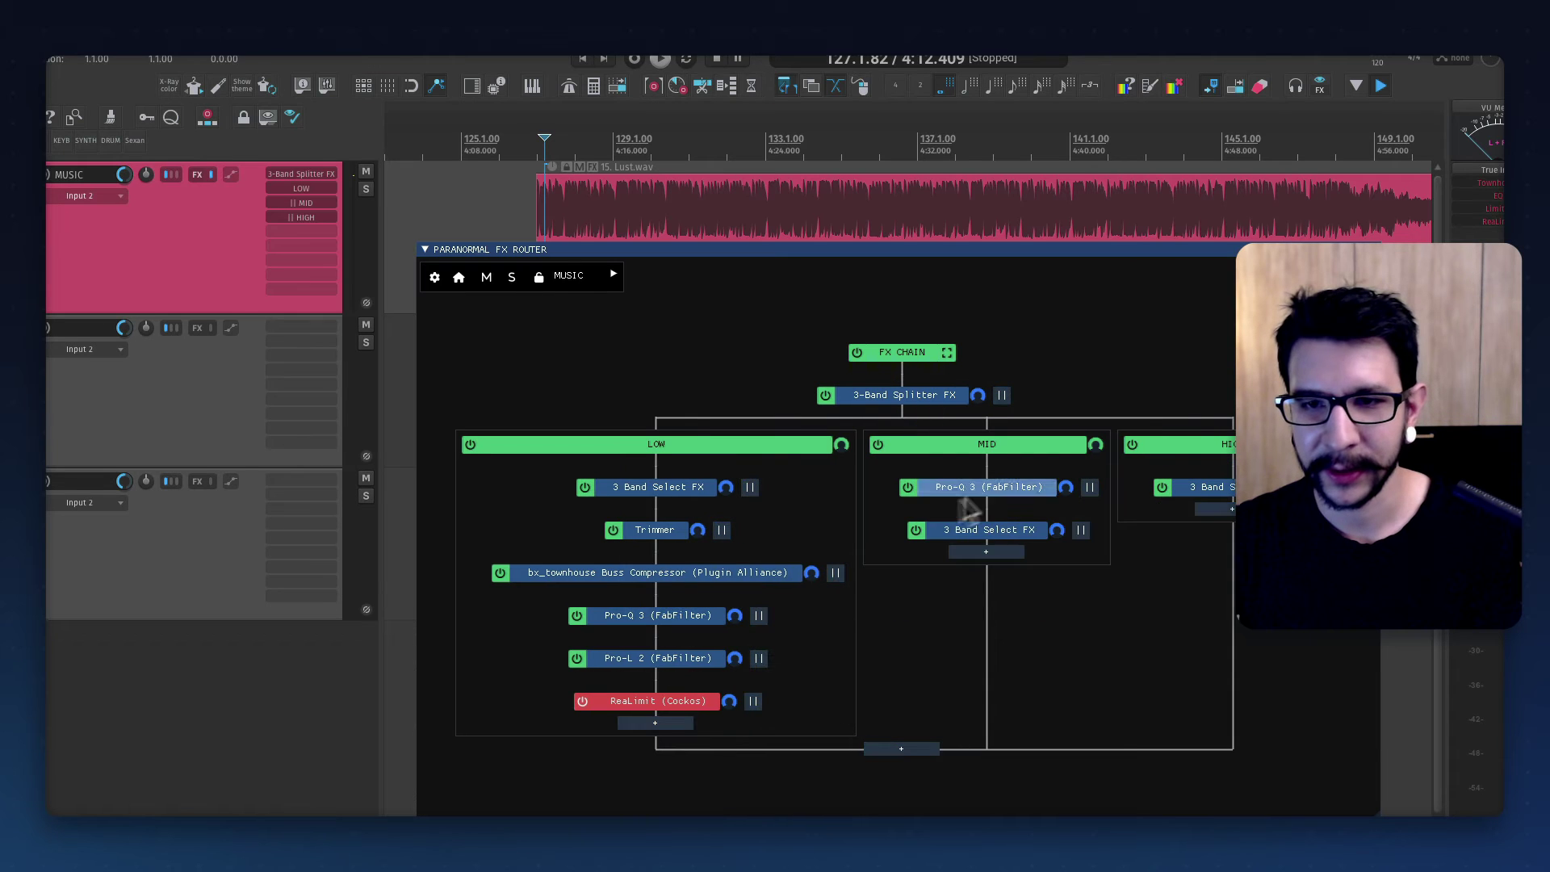
Step: Insert ReaEQ in parallel with Pro-Q 3 in the LOW lane
left_click(760, 617)
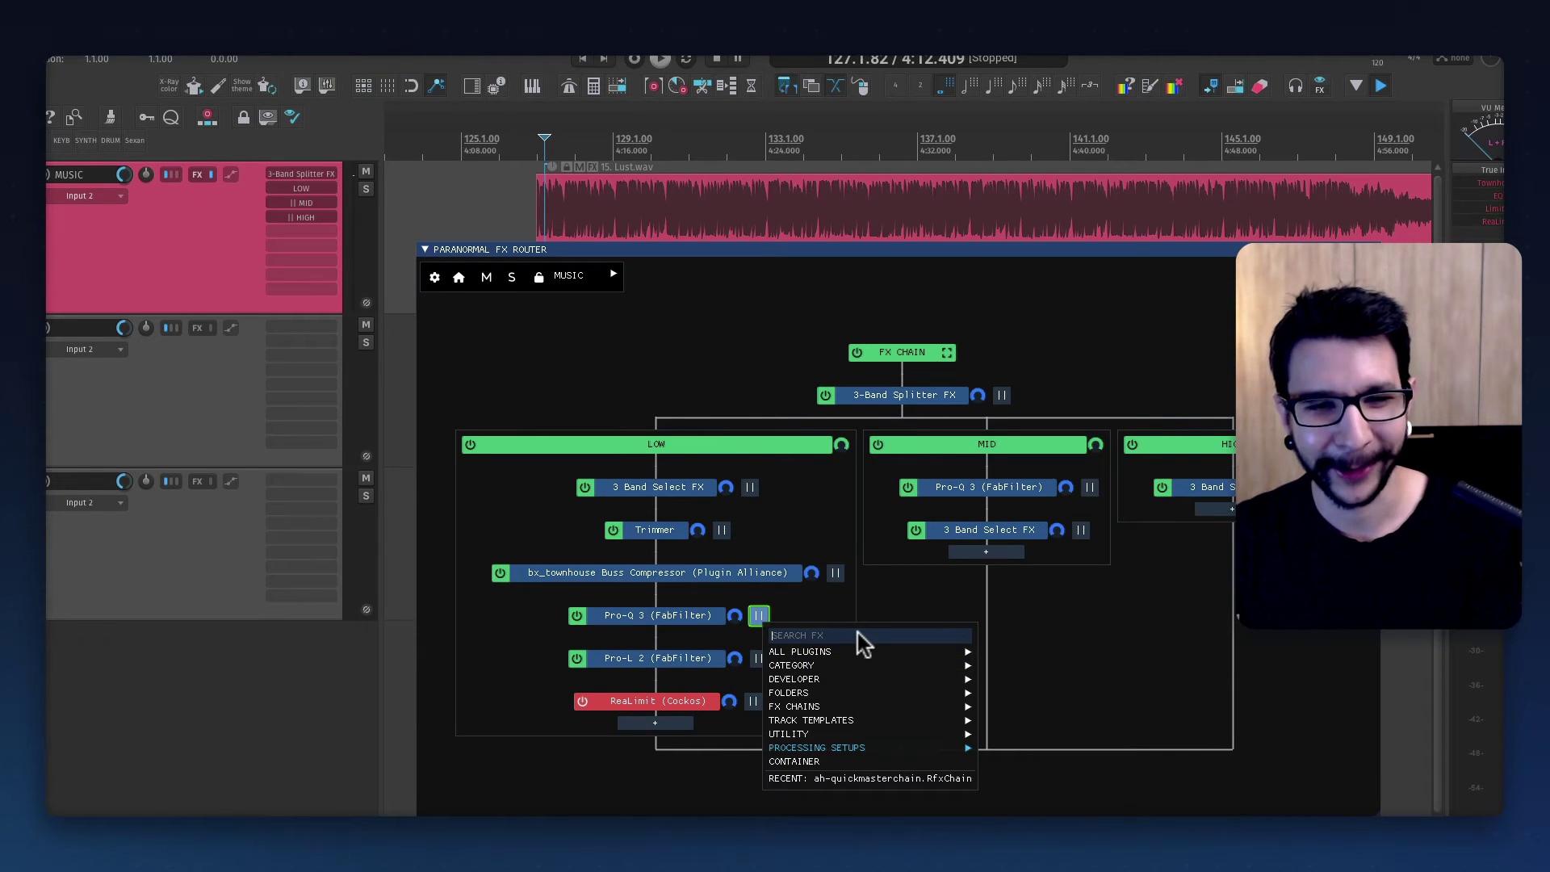
type("reaeq")
left_click(837, 656)
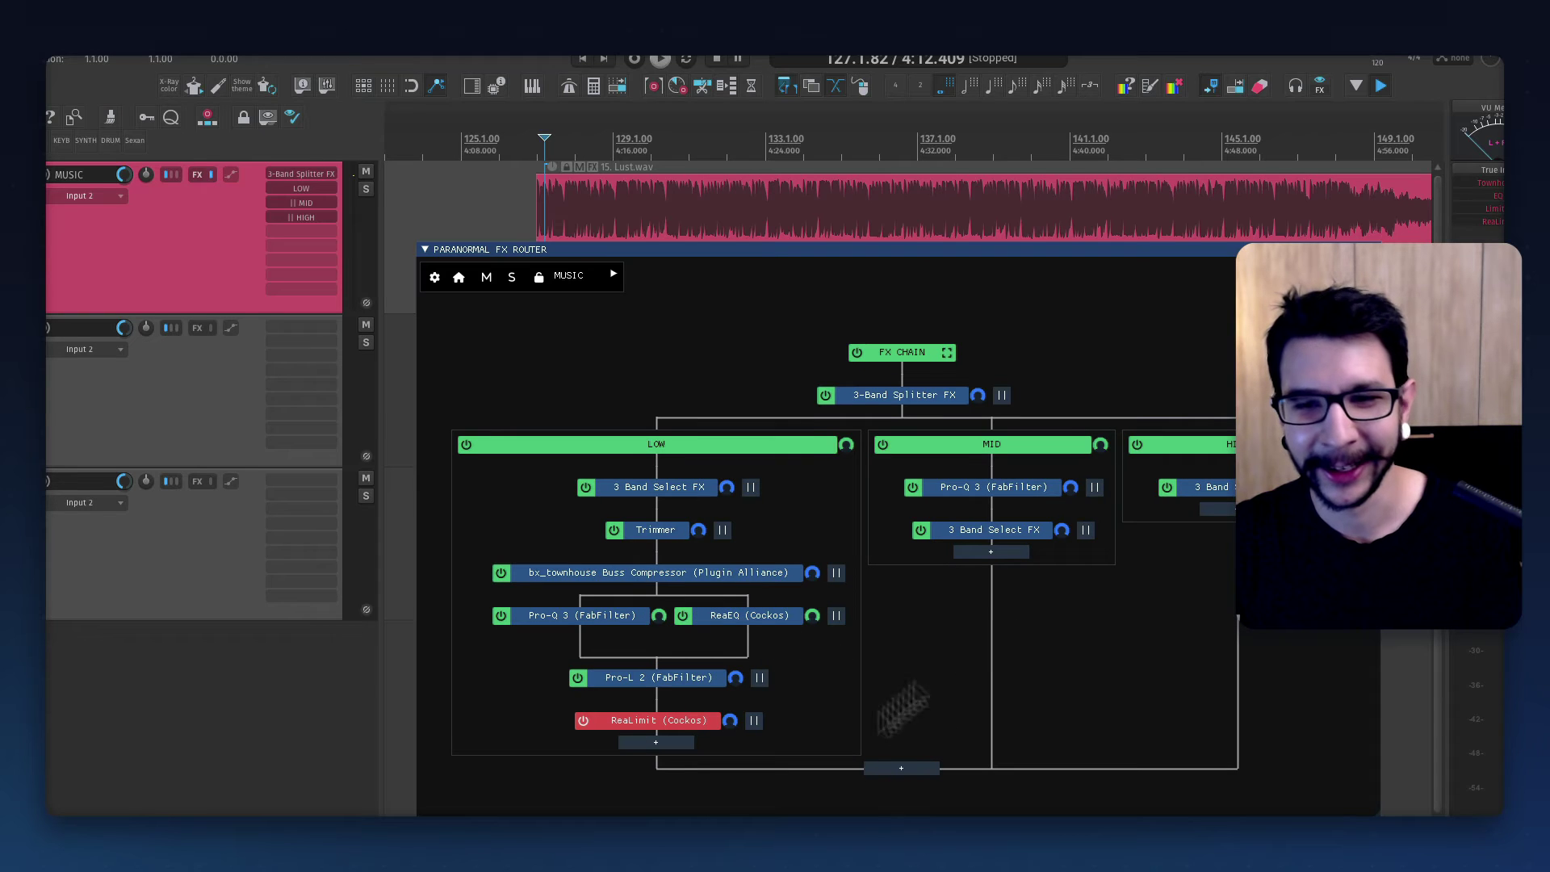
Step: Append a second 3-Band Splitter Setup to the end of the FX chain, after the first three-band split
left_click_drag(908, 244, 867, 196)
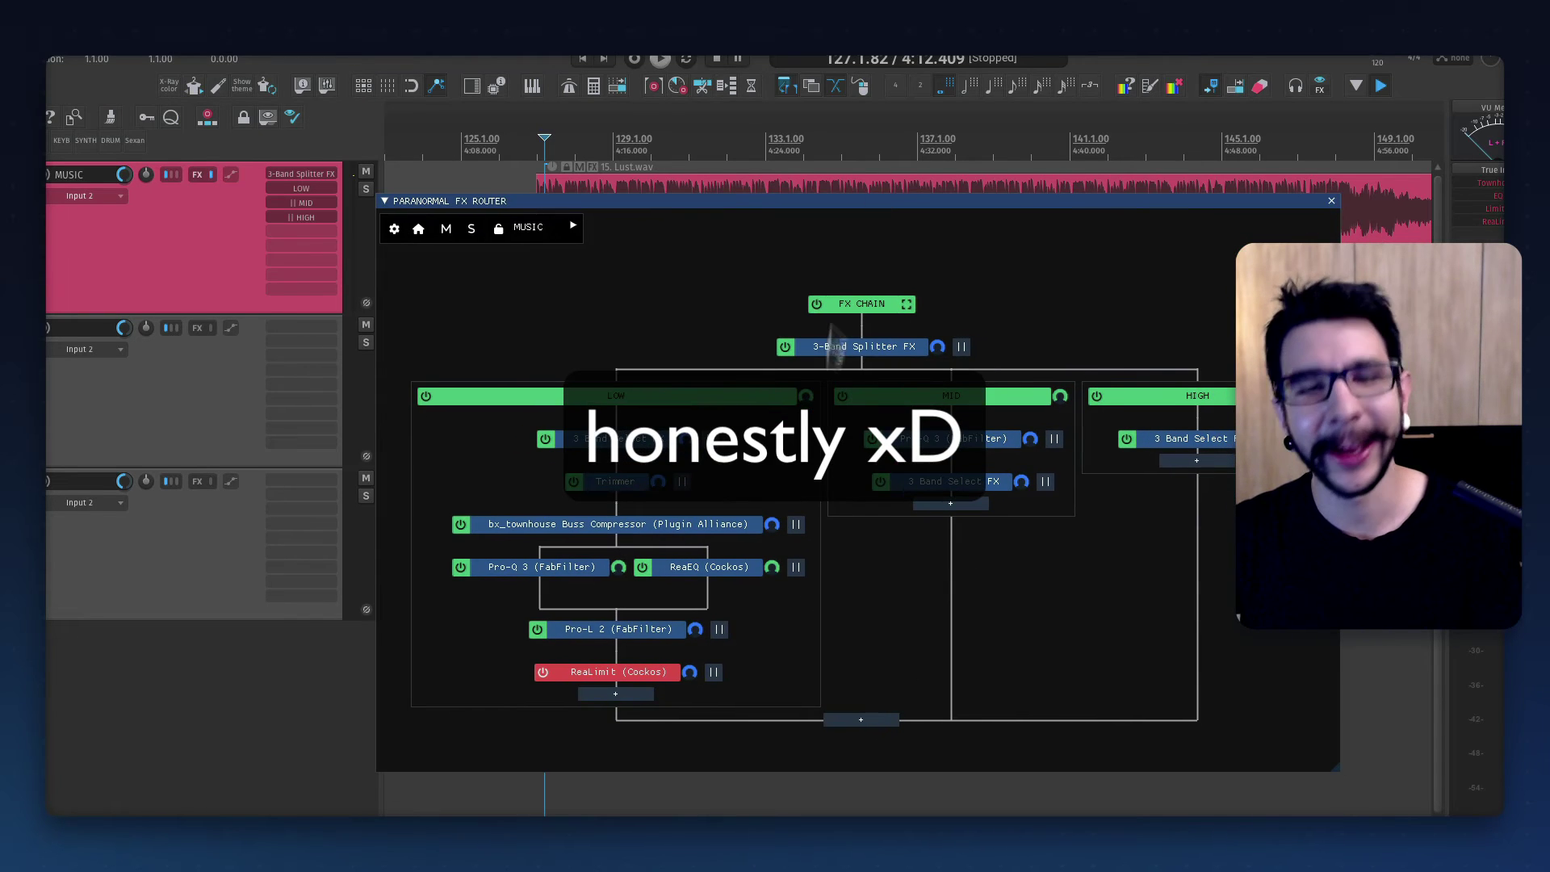
left_click(882, 719)
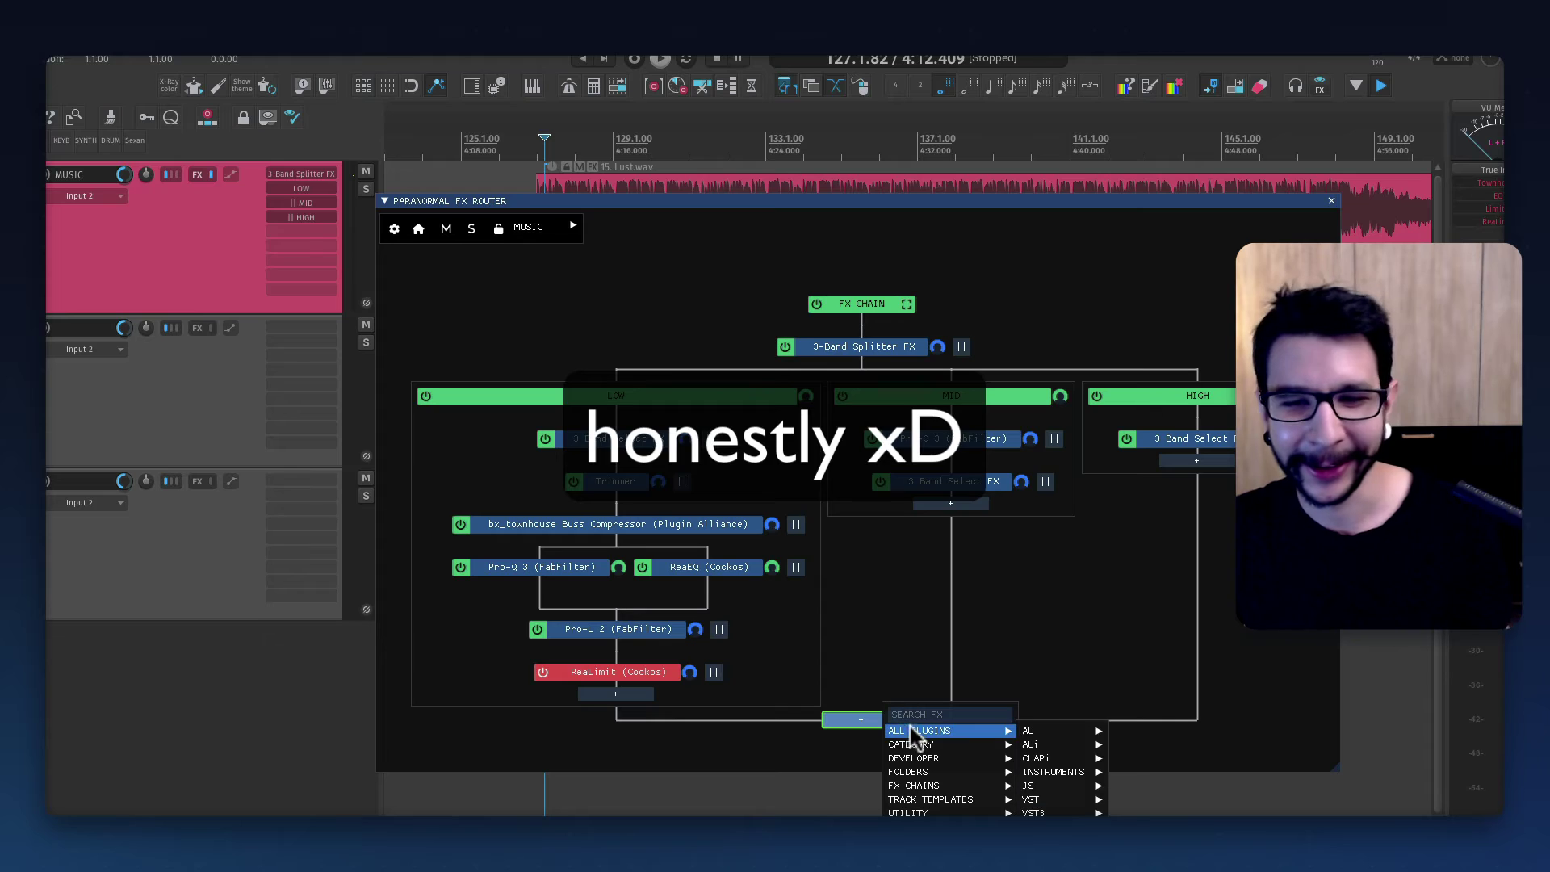
mouse_move(921, 813)
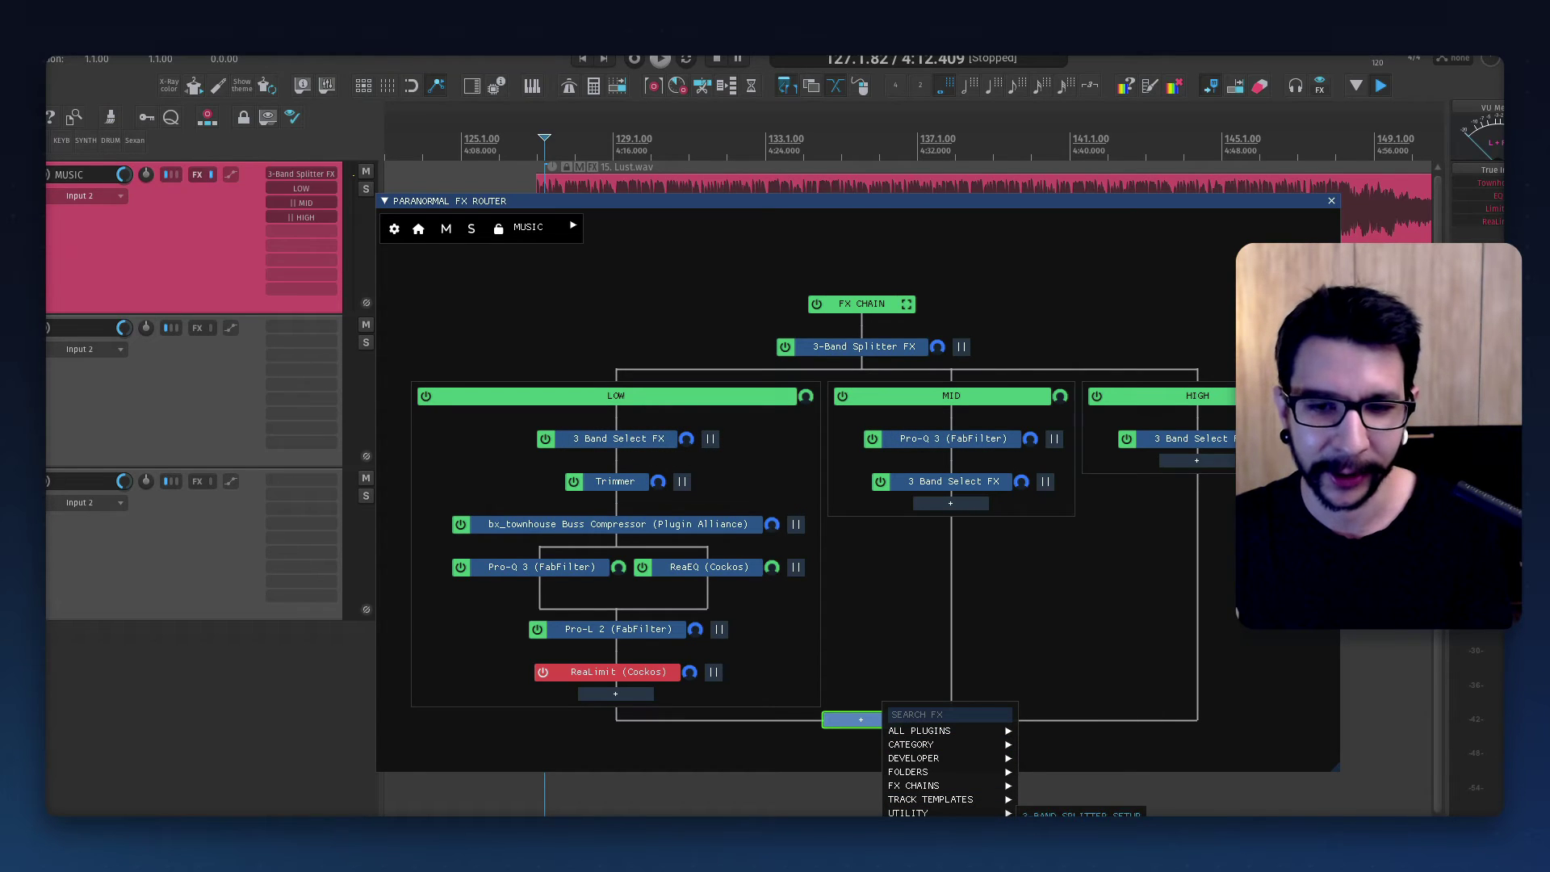
left_click(1081, 813)
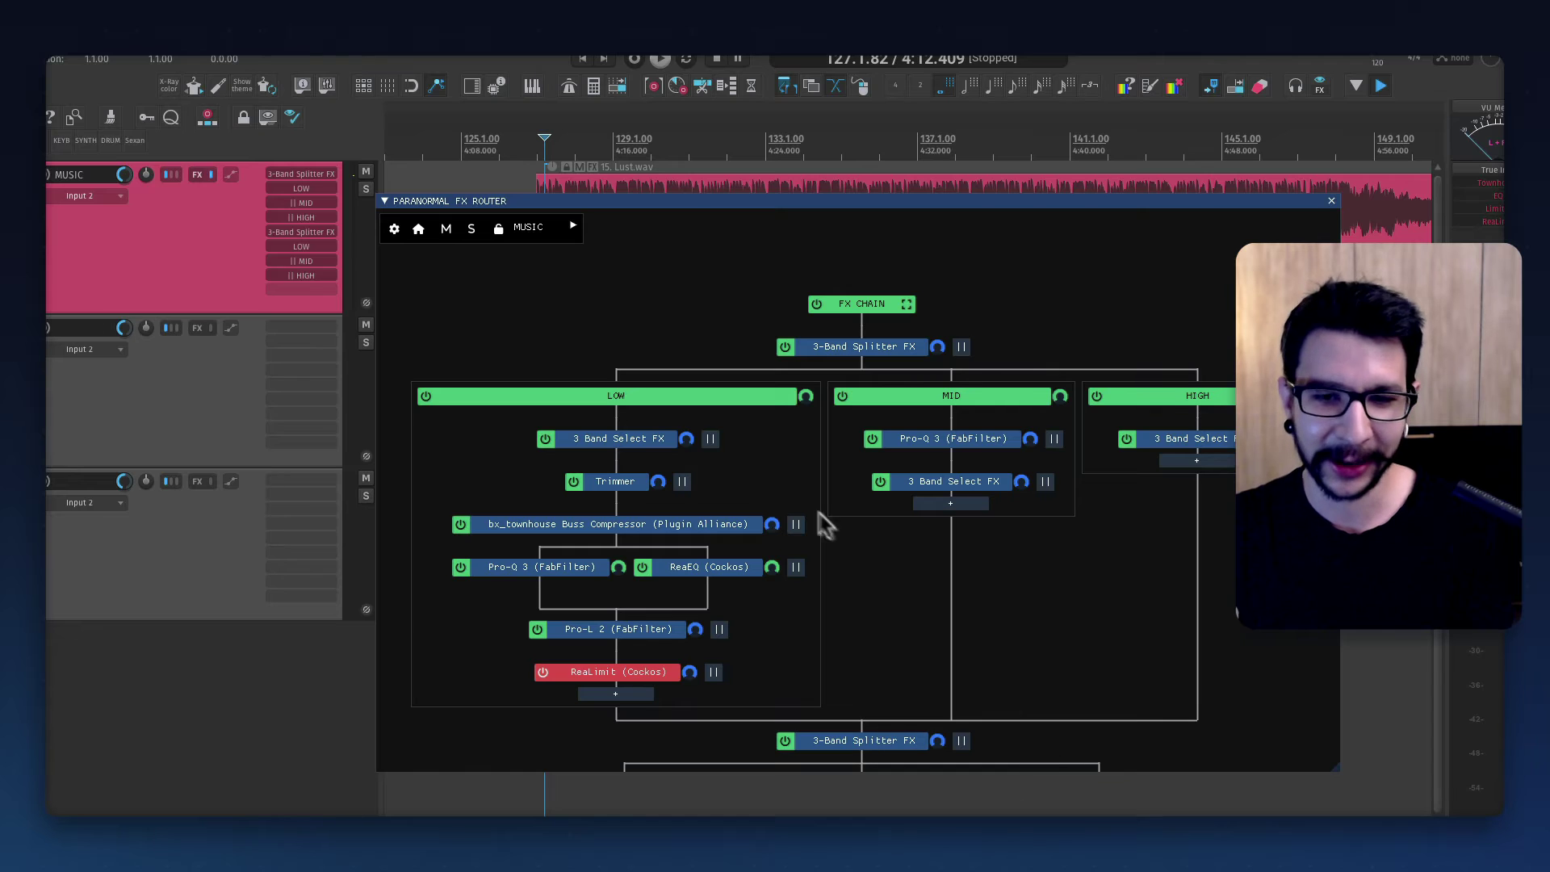
Step: Enlarge the router window and append a 5-Band Splitter Setup after the second three-band split
left_click_drag(847, 202, 780, 96)
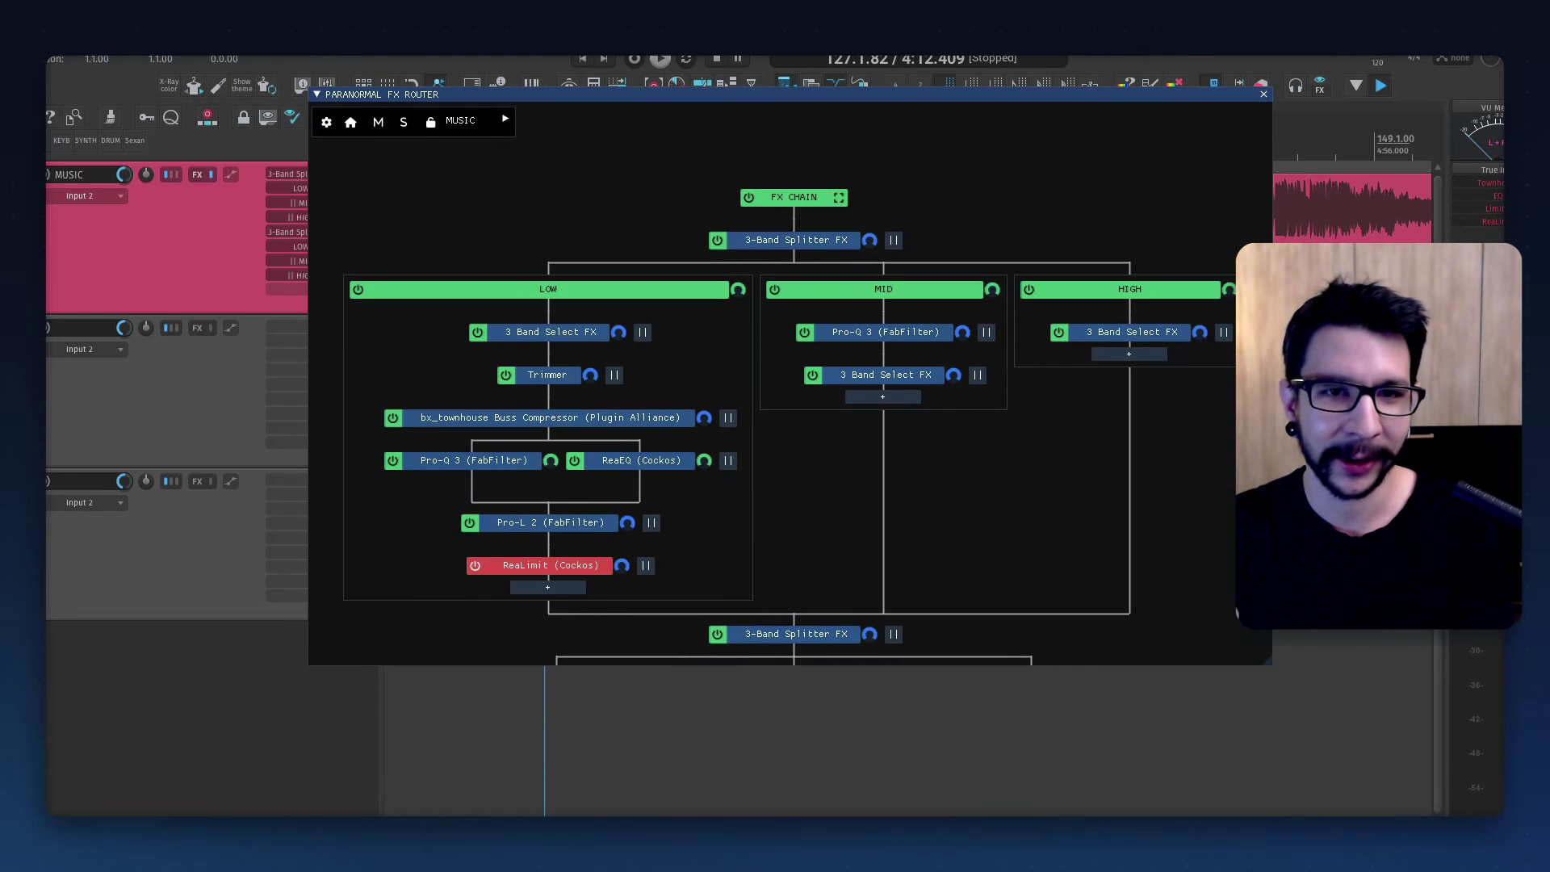
left_click_drag(1274, 662, 1436, 816)
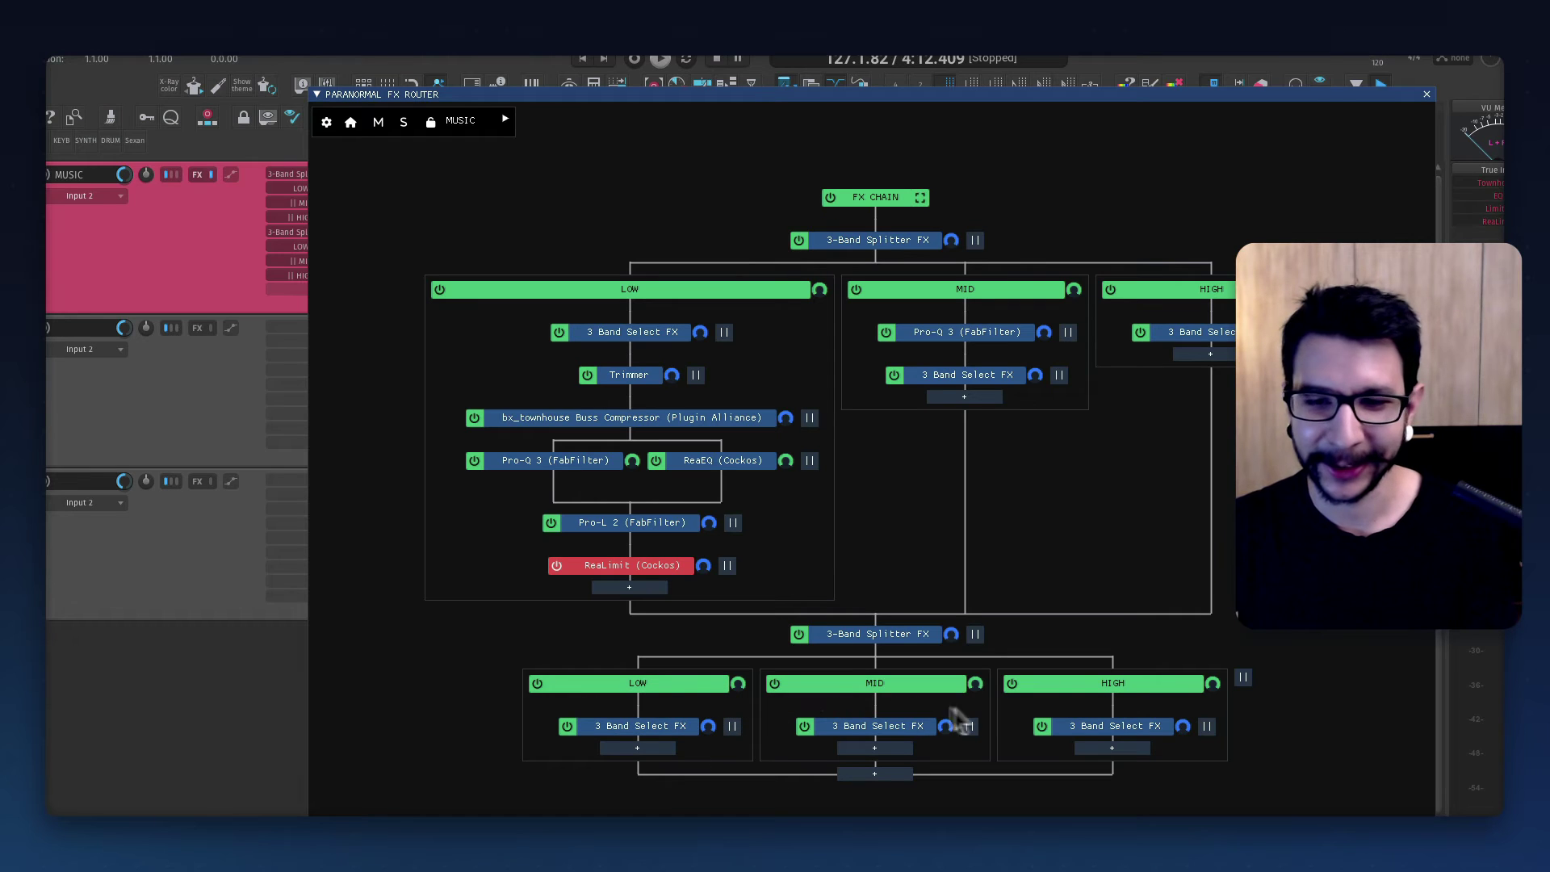
left_click(888, 775)
mouse_move(963, 811)
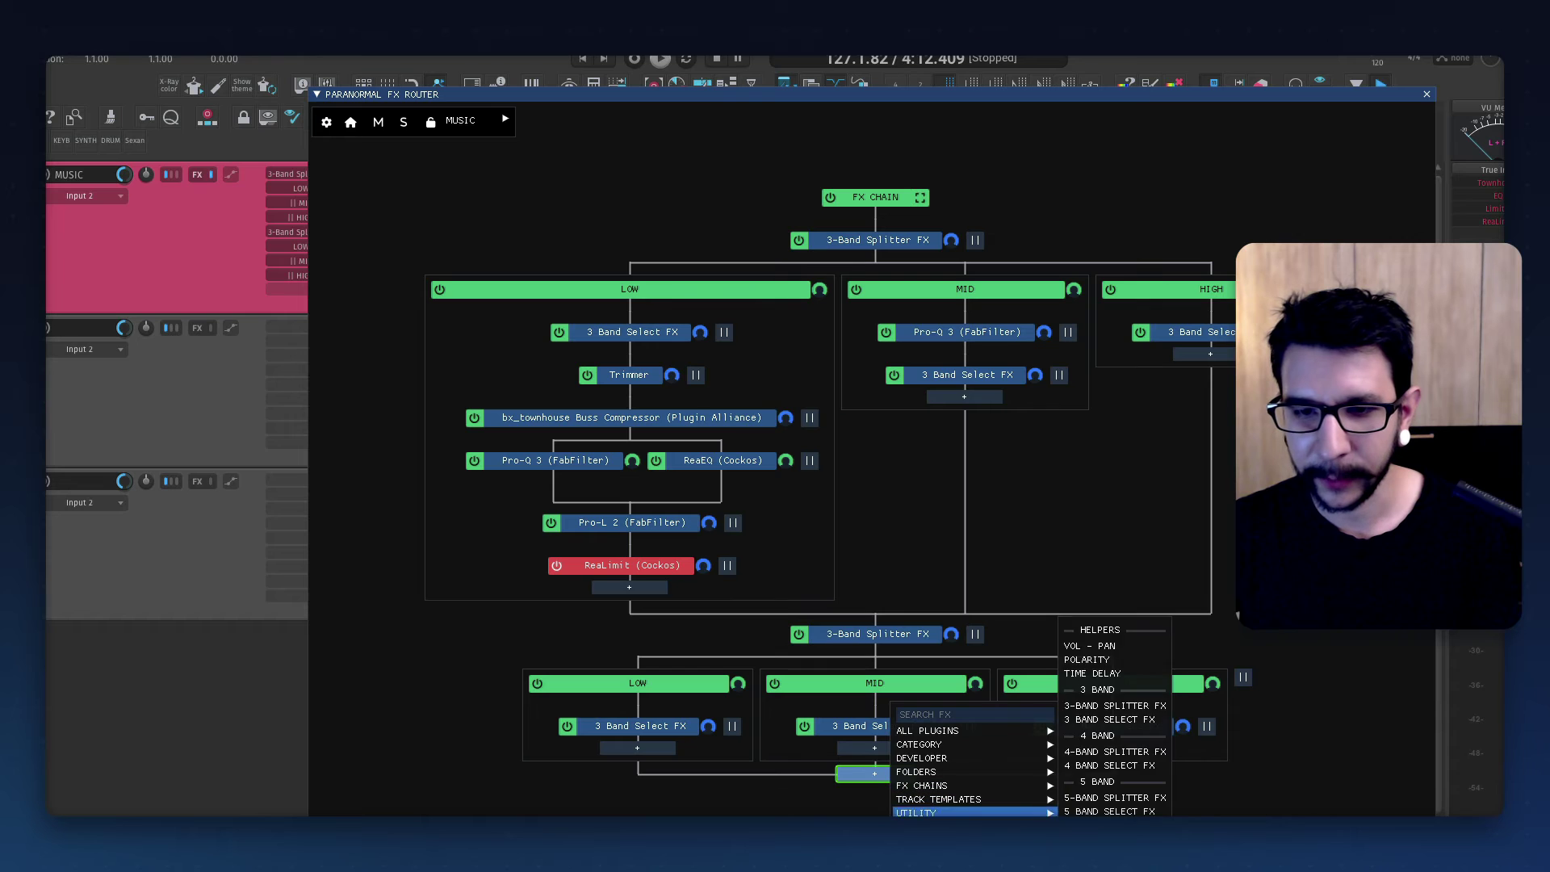
left_click(1106, 841)
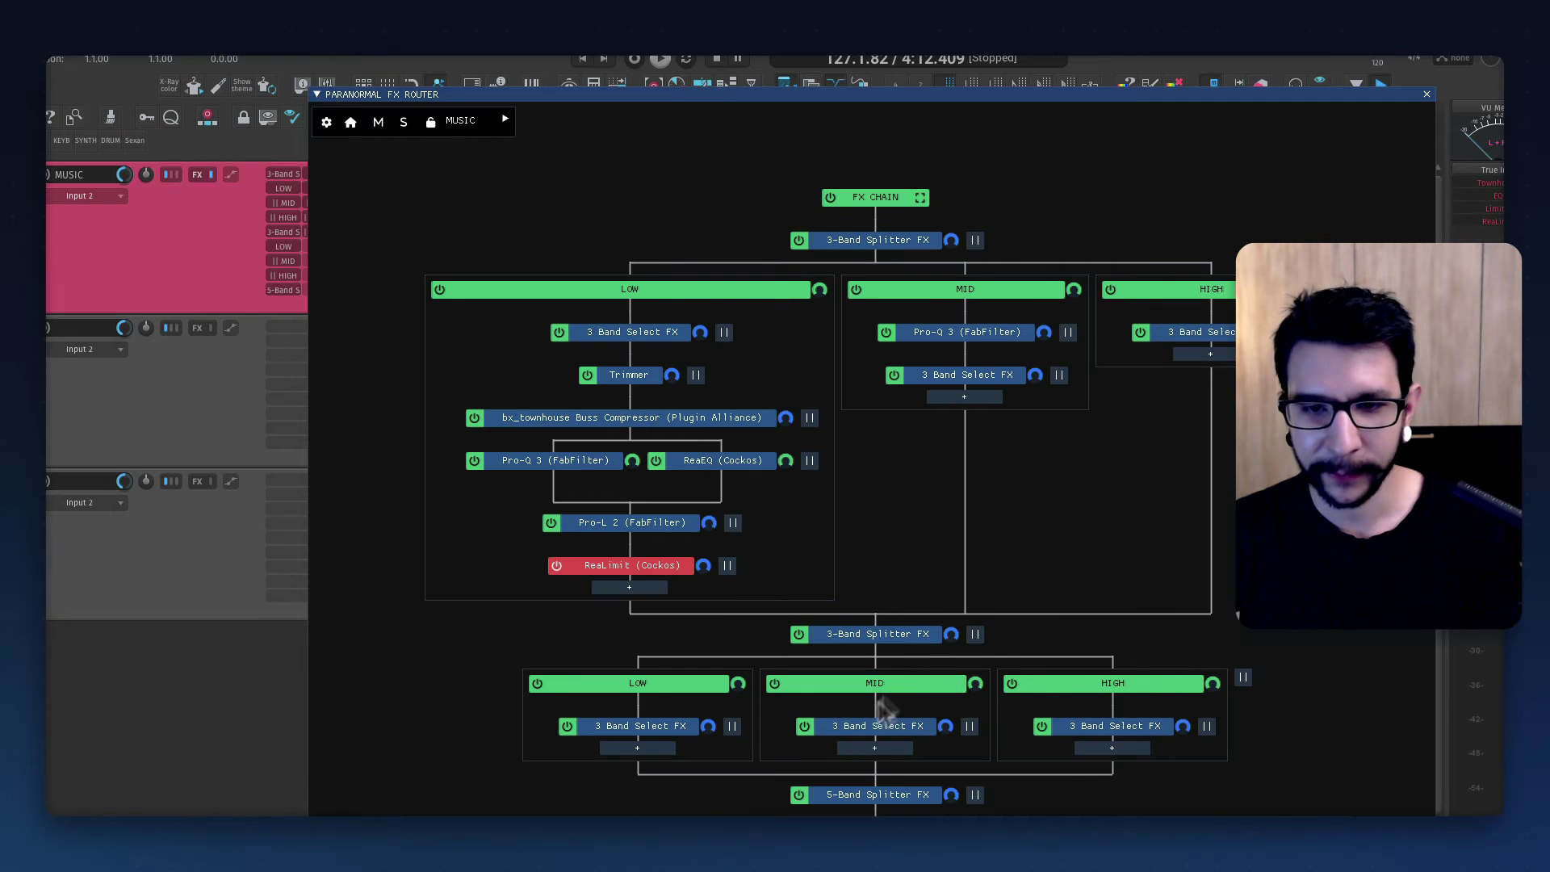
left_click_drag(883, 101, 812, 141)
left_click_drag(837, 518, 882, 408)
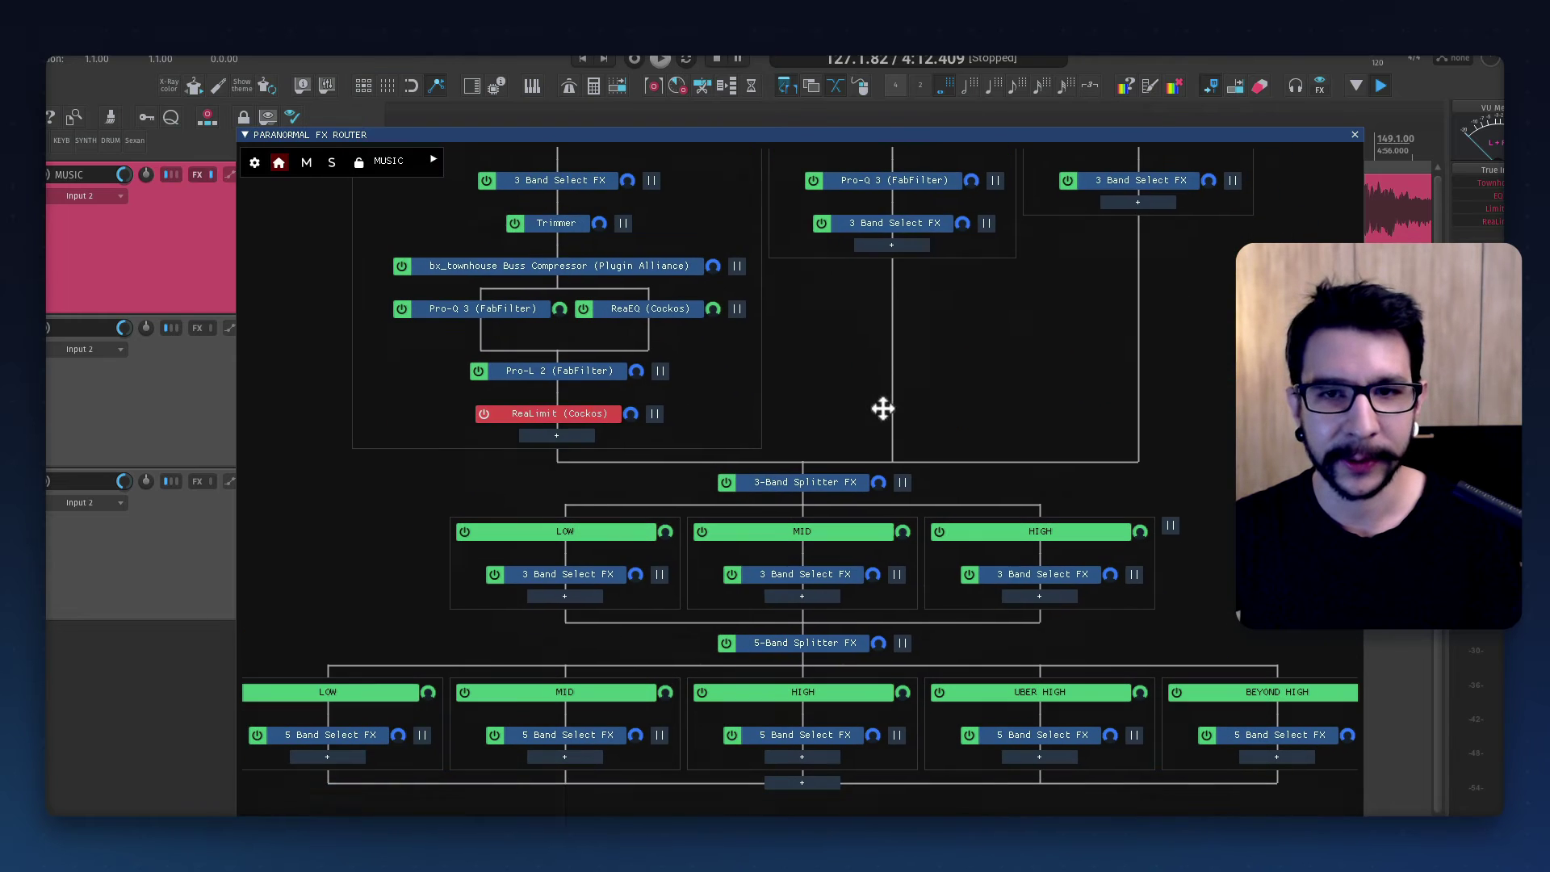
left_click(903, 247)
mouse_move(1021, 324)
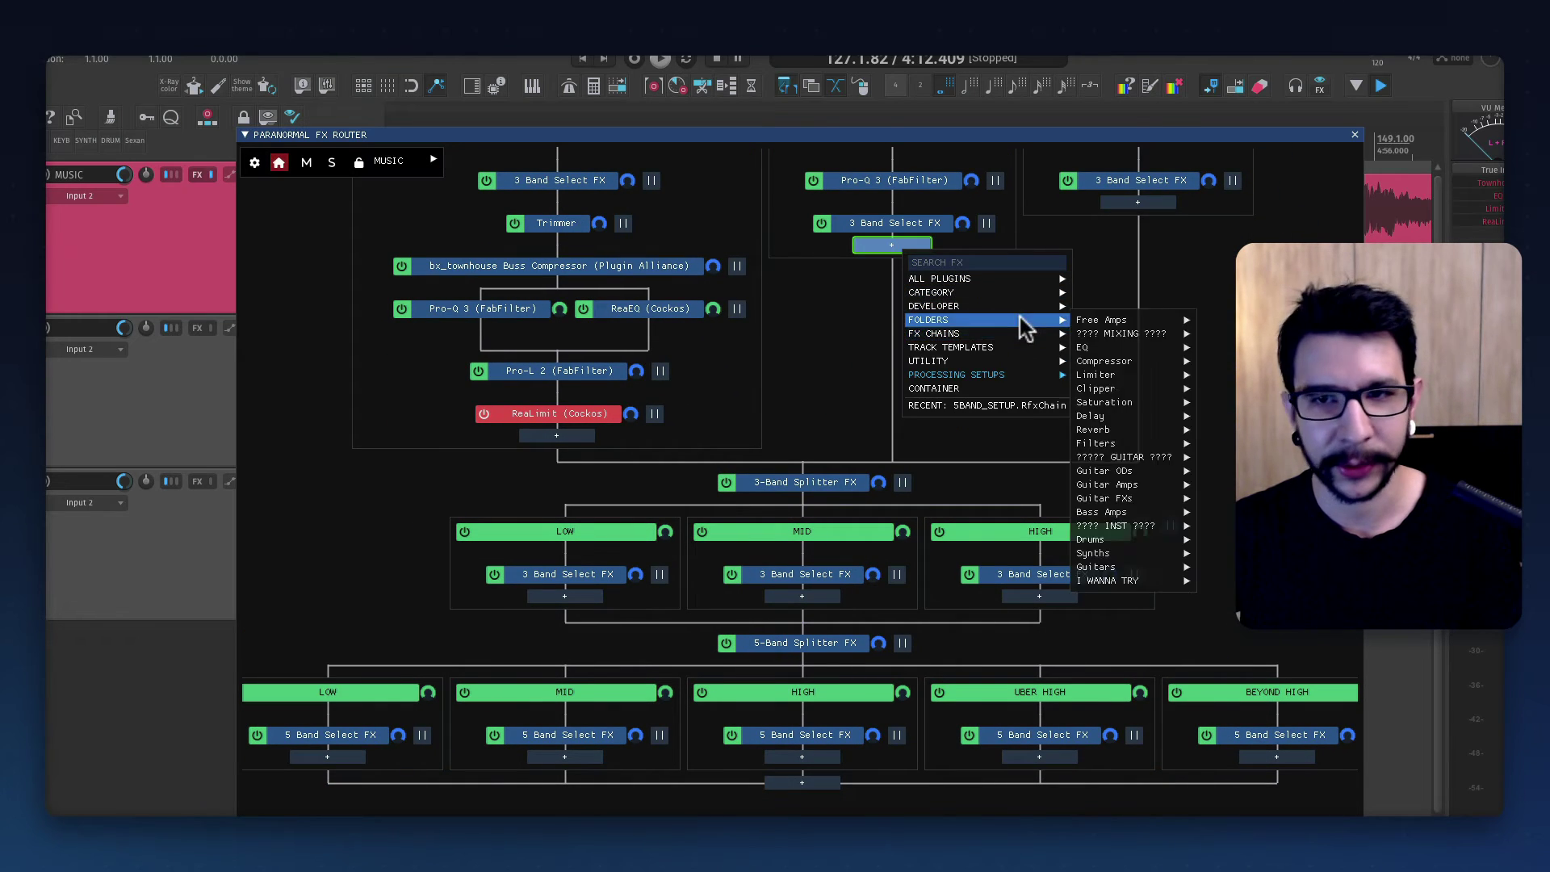
left_click(979, 245)
left_click_drag(979, 245, 1017, 454)
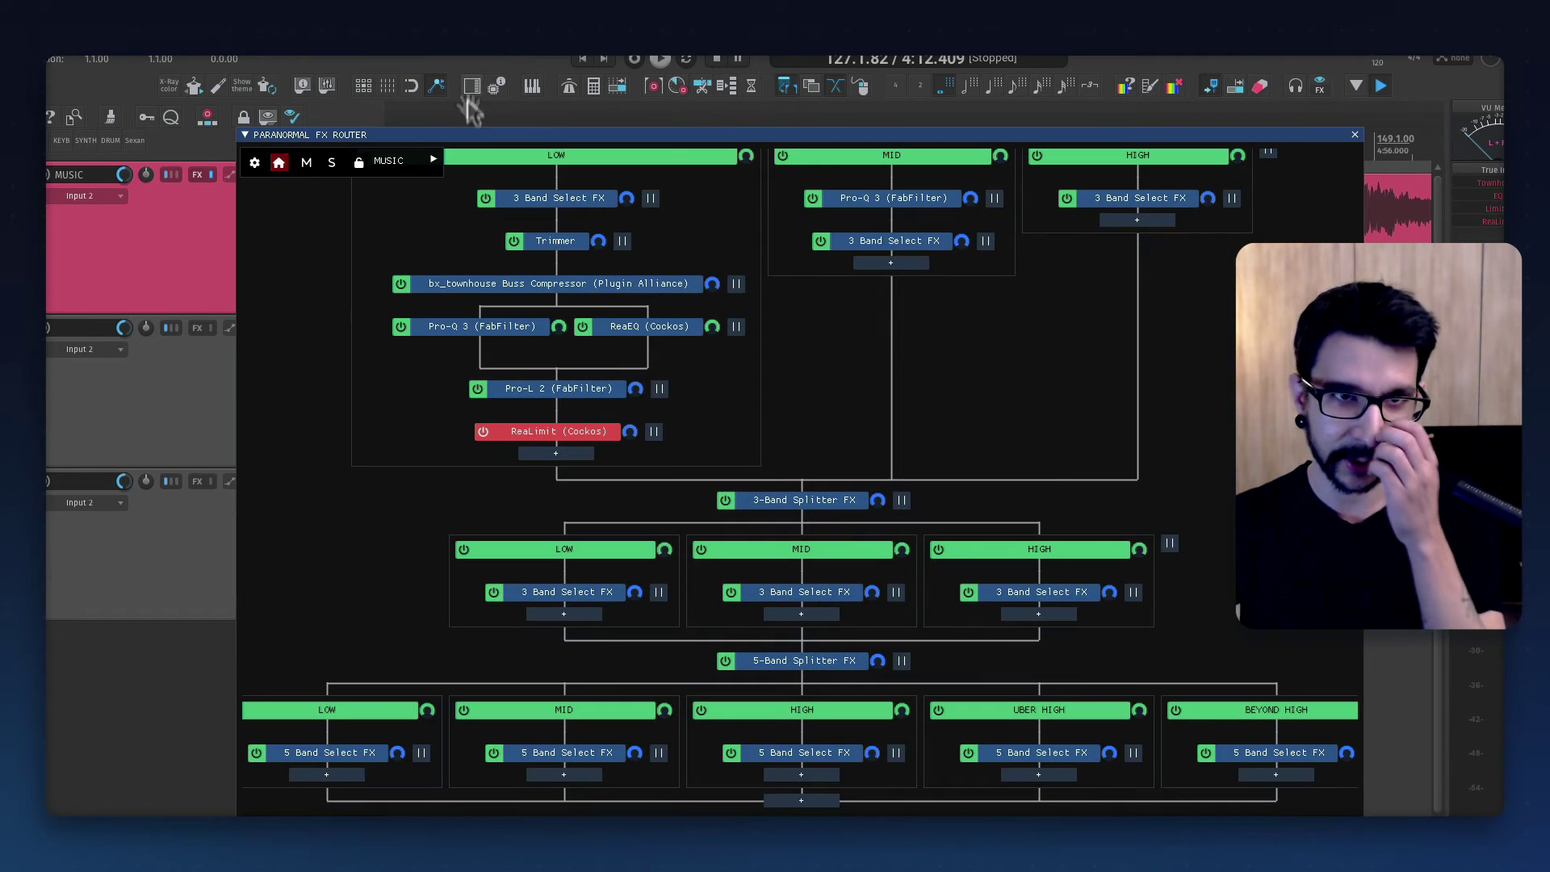
left_click_drag(484, 138, 539, 166)
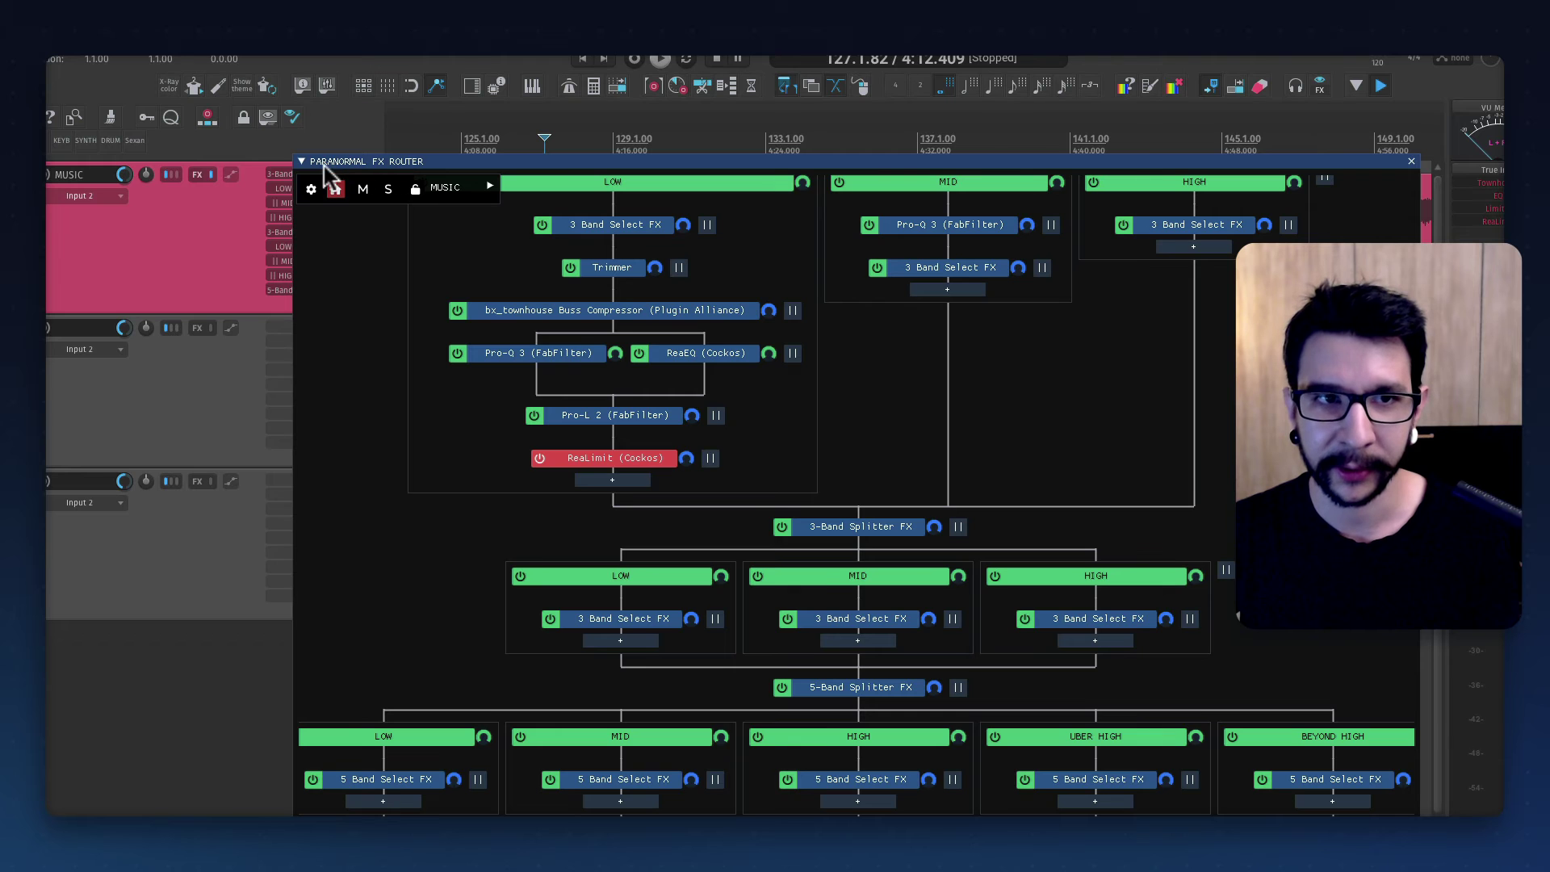
Step: Close the router, examine the band containers in the MUSIC track's native FX chain window, and close that window
left_click(1412, 163)
left_click(192, 171)
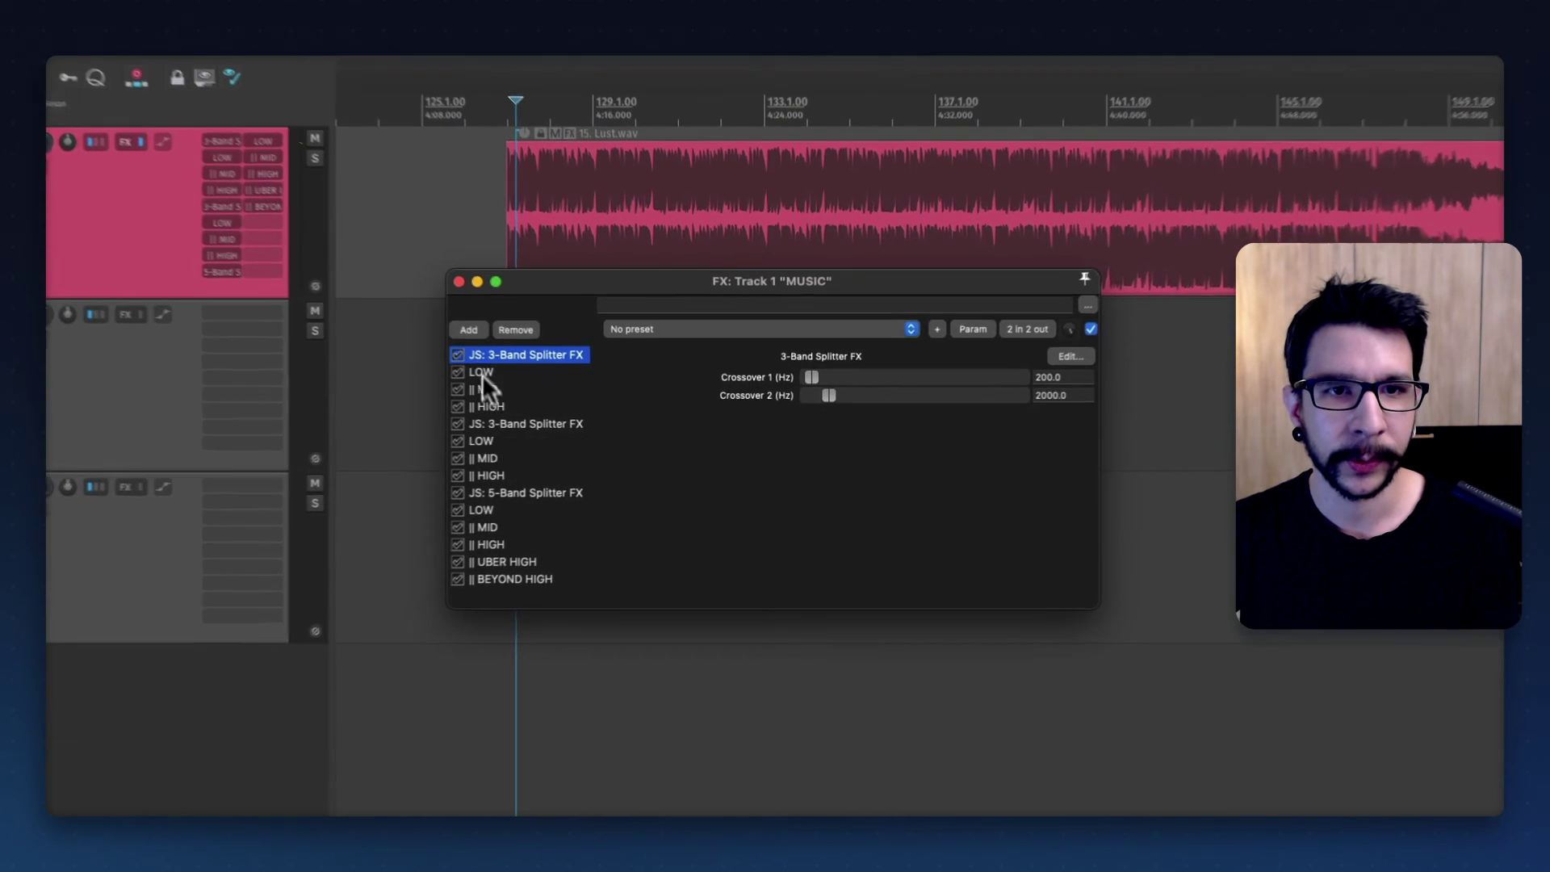
left_click(508, 406)
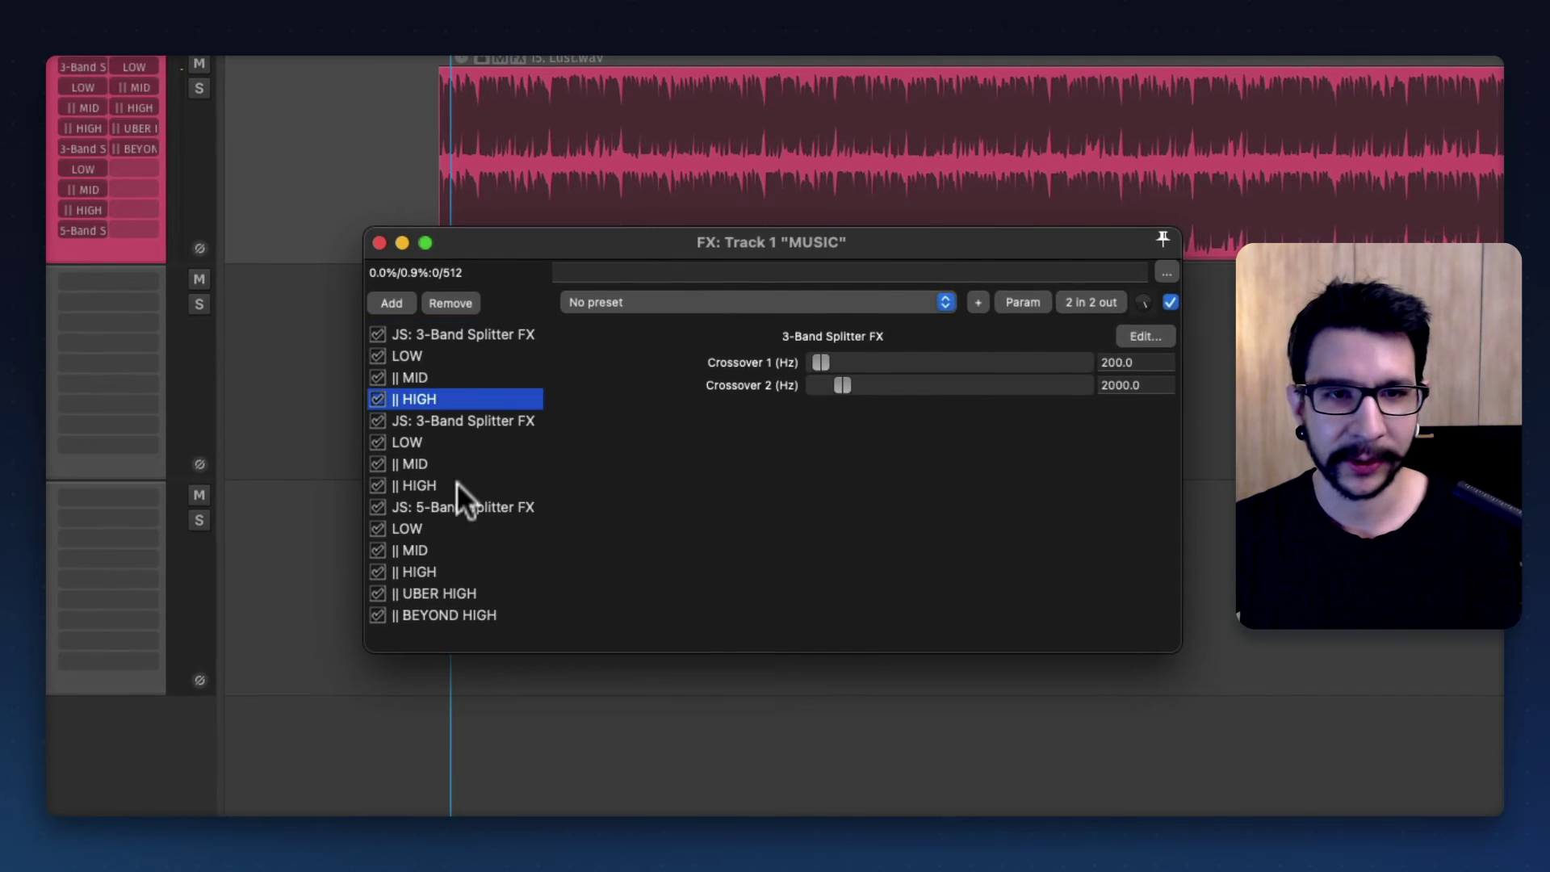
key("Down")
key("Down")
left_click(451, 491)
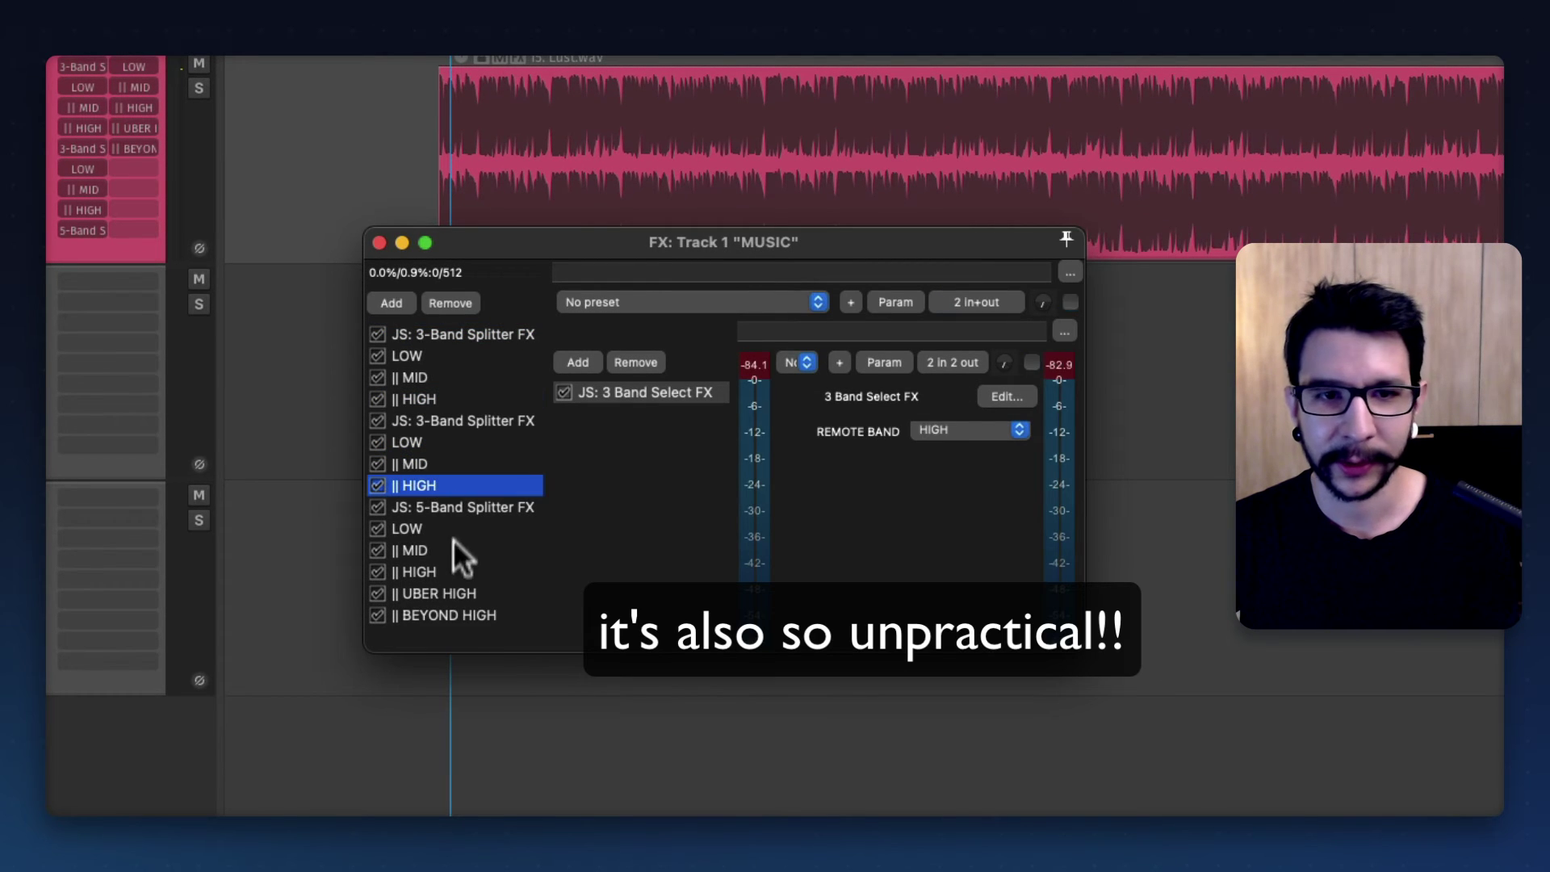
left_click(453, 534)
left_click(457, 596)
left_click(457, 530)
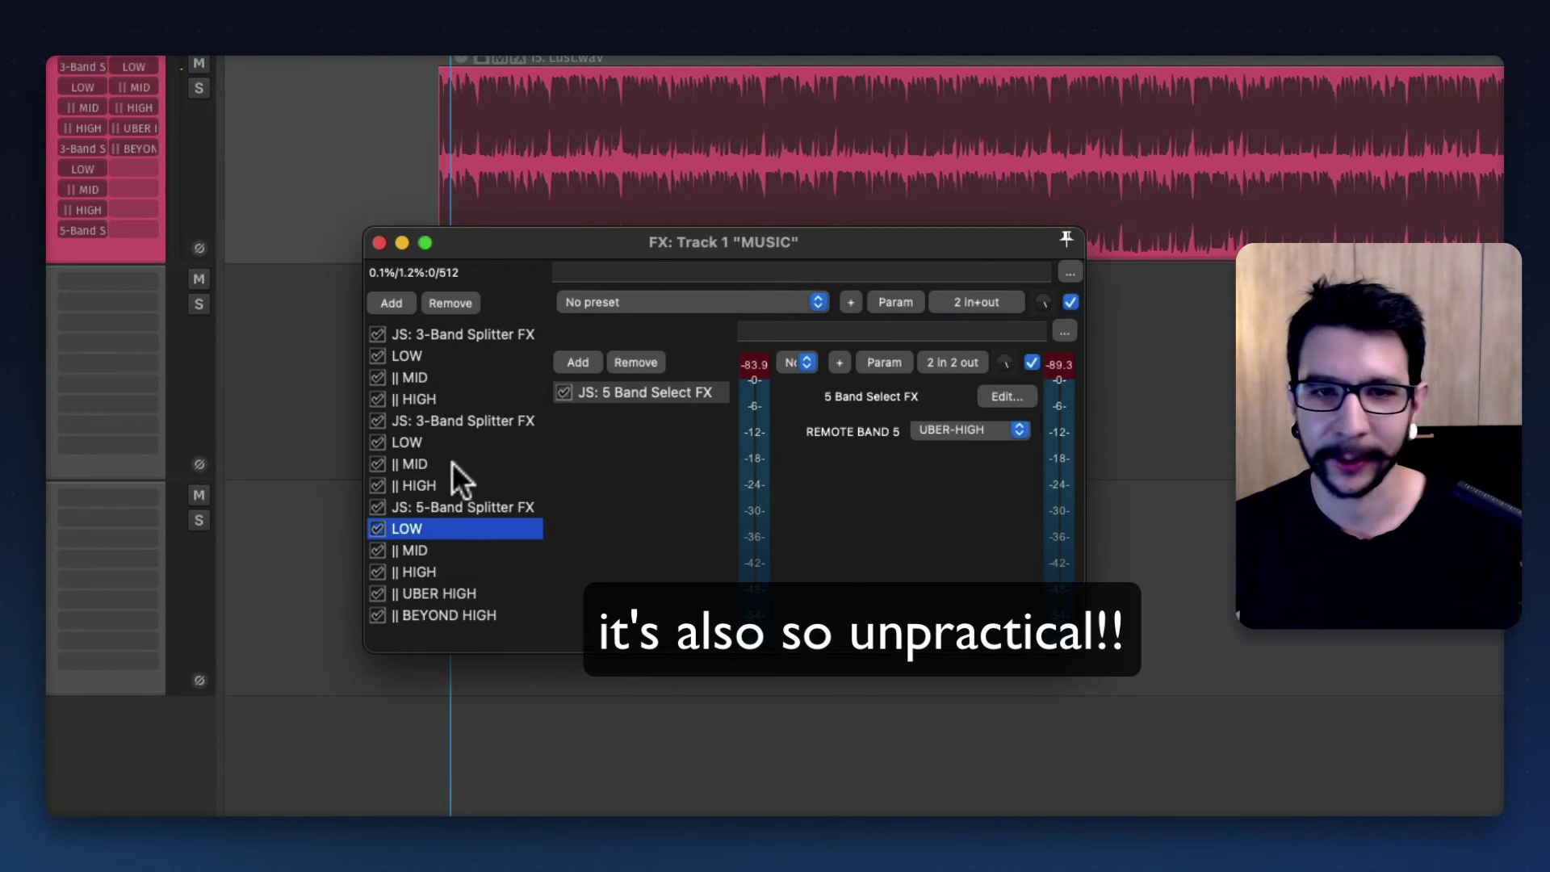
left_click(452, 464)
left_click(327, 266)
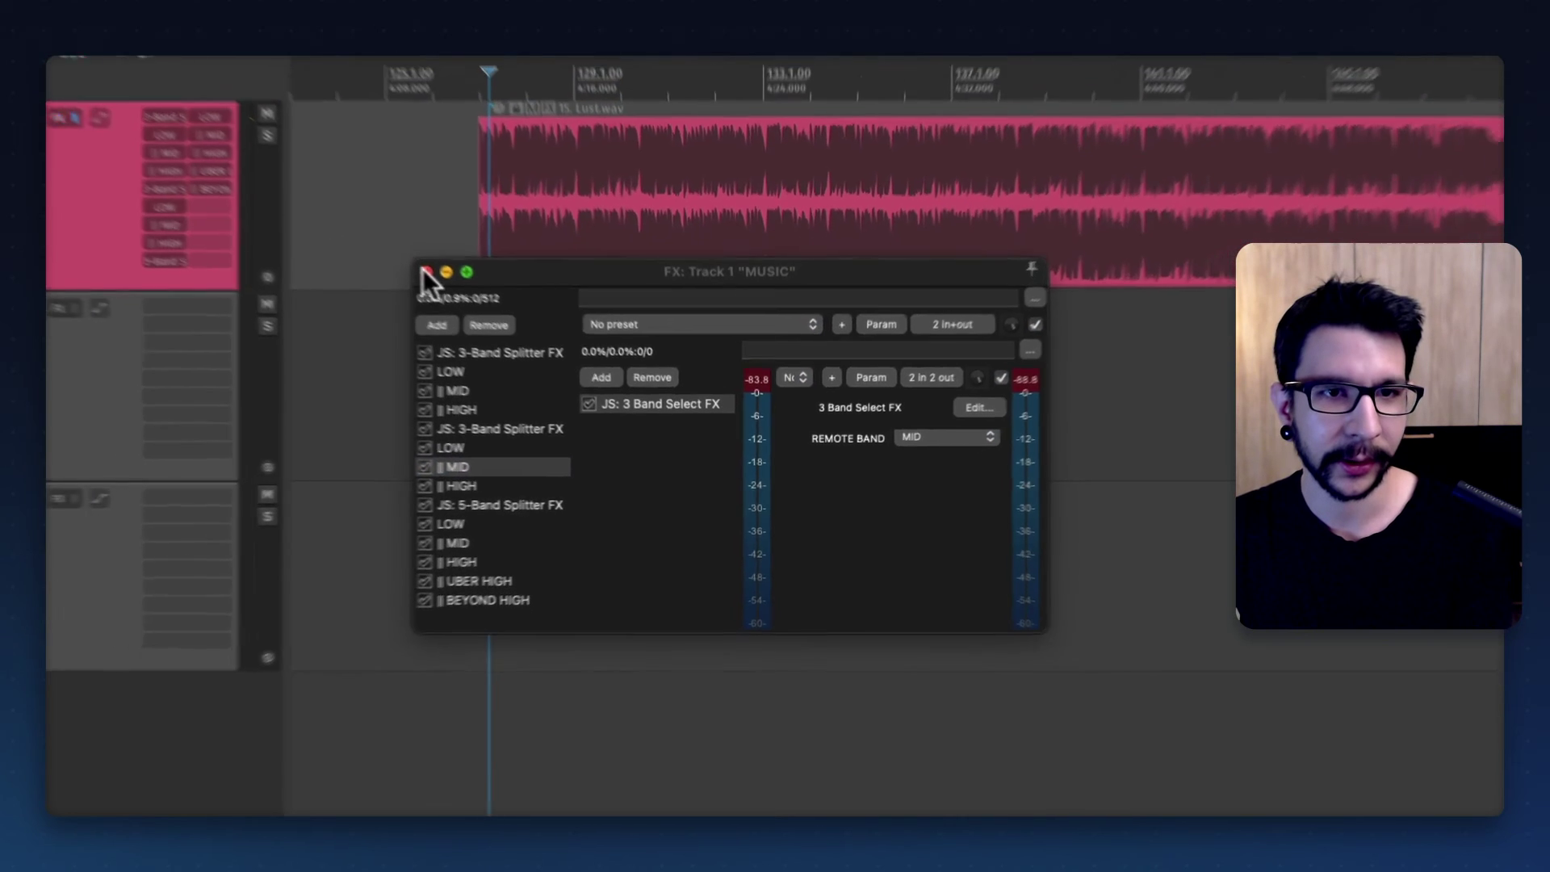
left_click(382, 245)
Step: Reopen the Paranormal FX Router for the MUSIC track and examine the insertion points around the parallel Pro-Q 3 and ReaEQ
key("p")
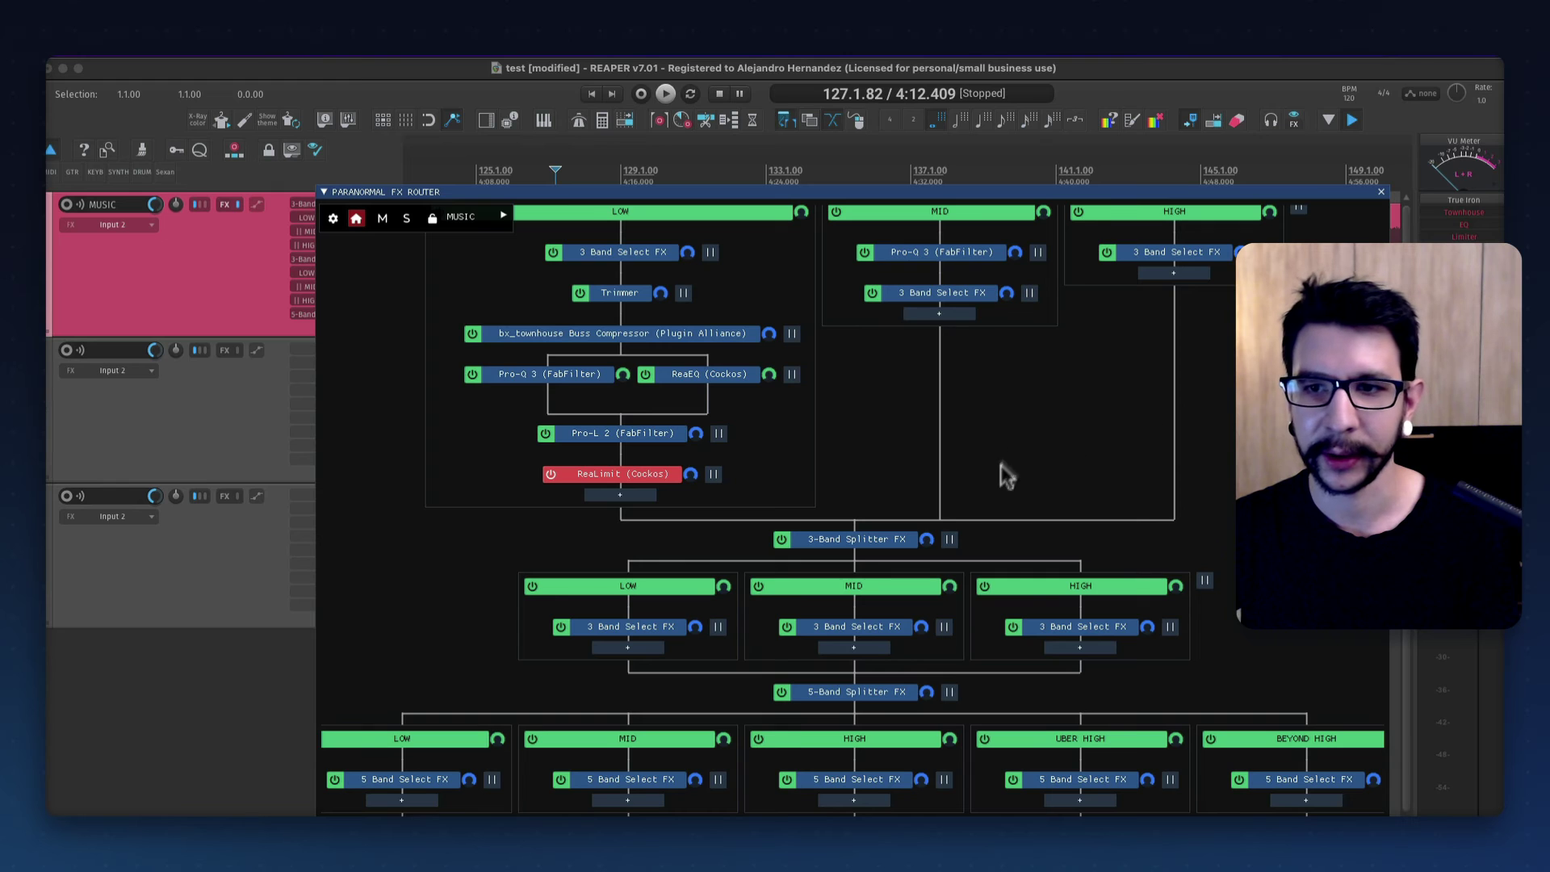
left_click_drag(1104, 194, 1091, 158)
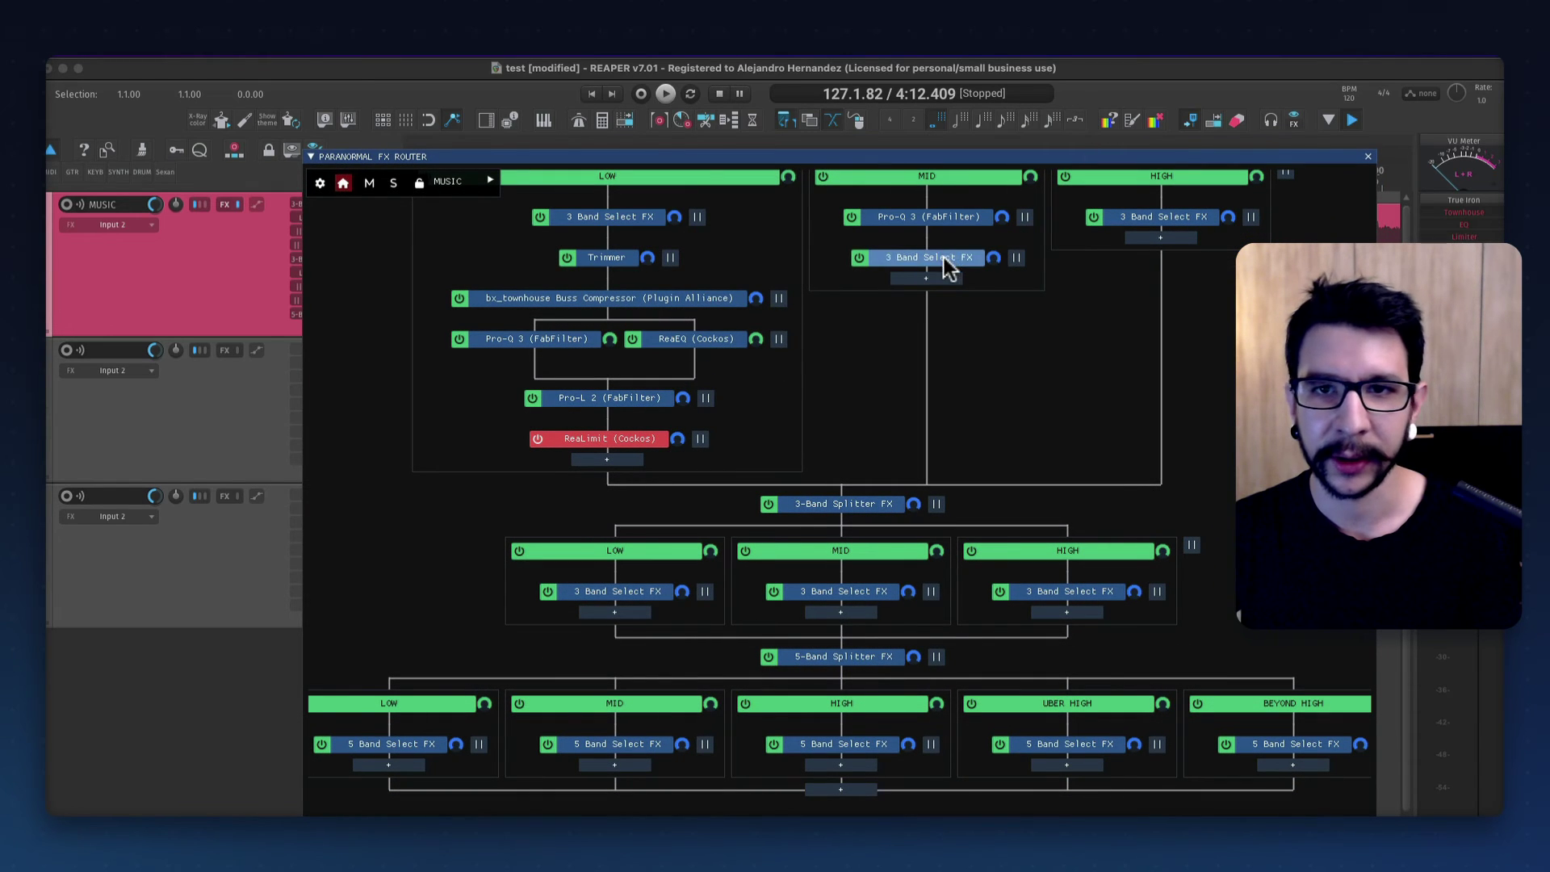
left_click(944, 258)
left_click(573, 427)
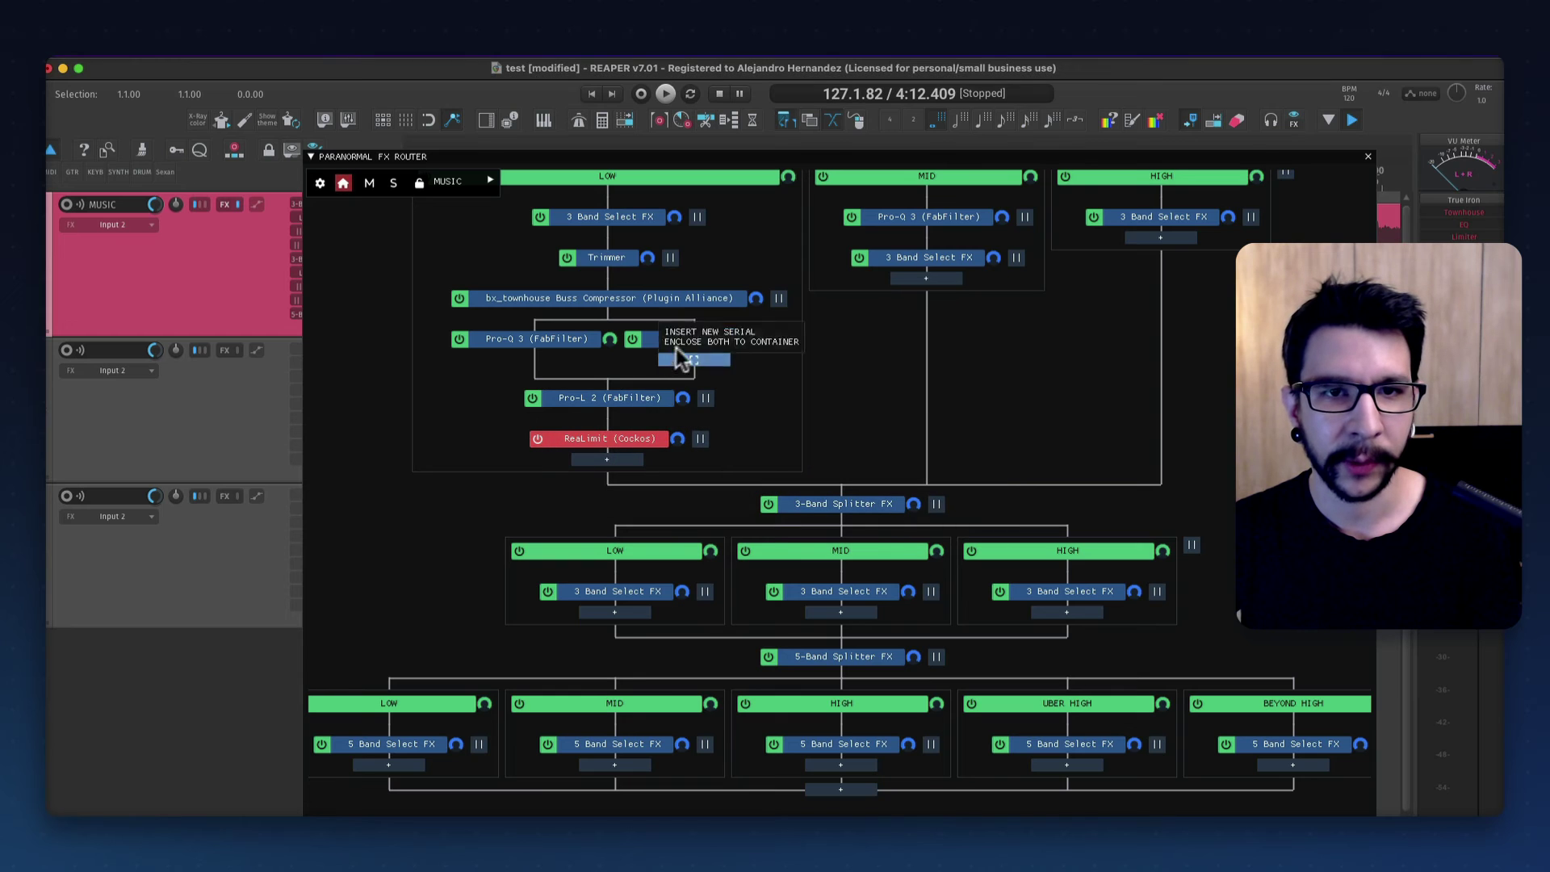
left_click(686, 343)
left_click(563, 312)
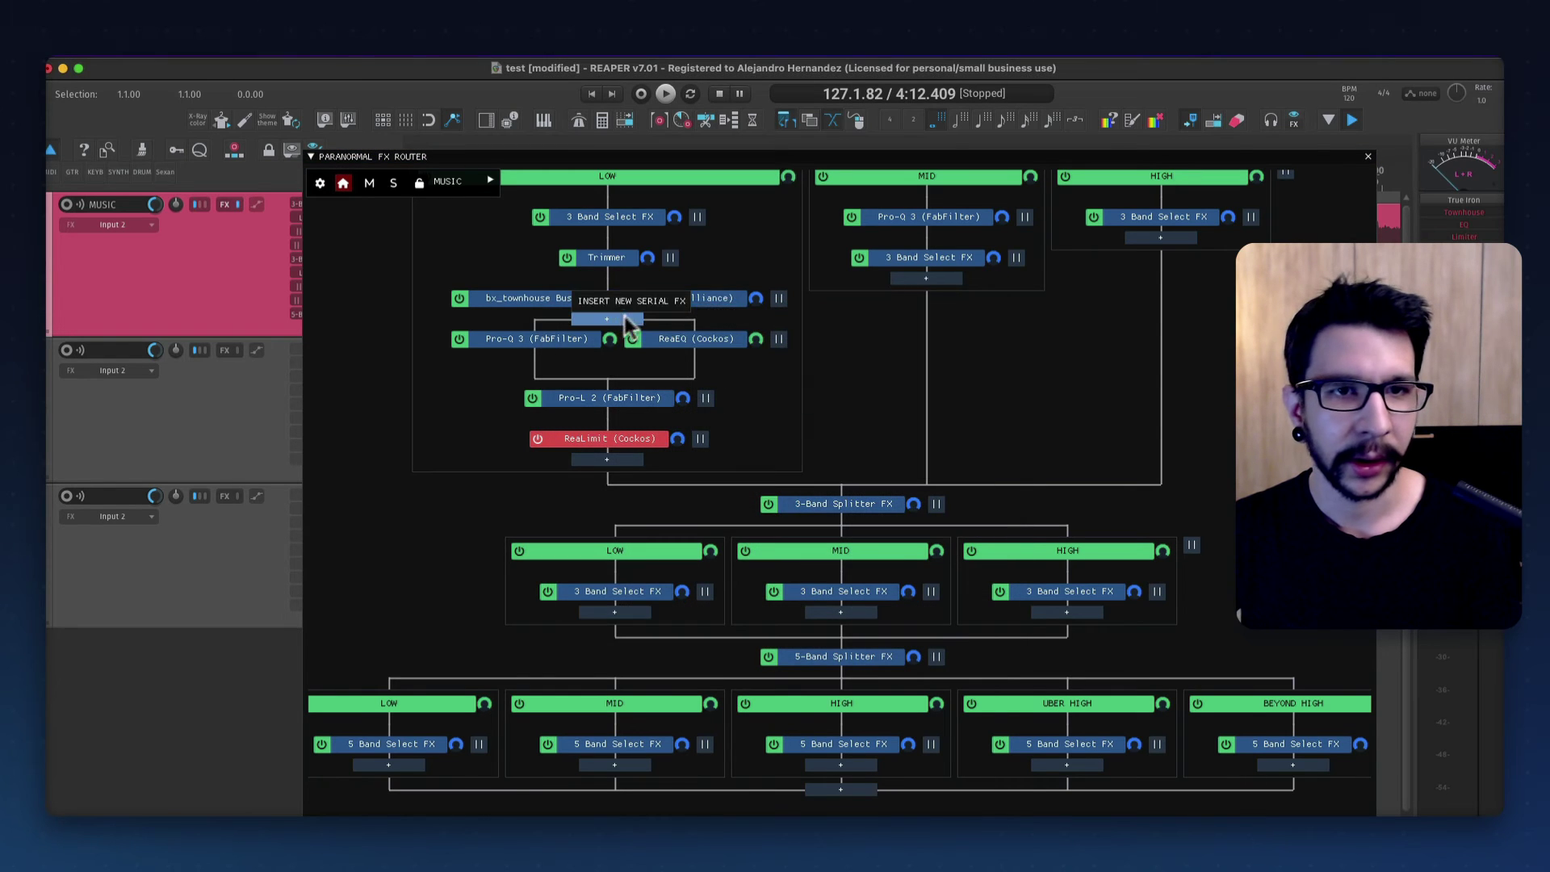
Step: In the first three-band split, move bx_townhouse Buss Compressor and ReaEQ from LOW into MID, and Pro-L 2 to the end of HIGH
left_click_drag(597, 298, 926, 243)
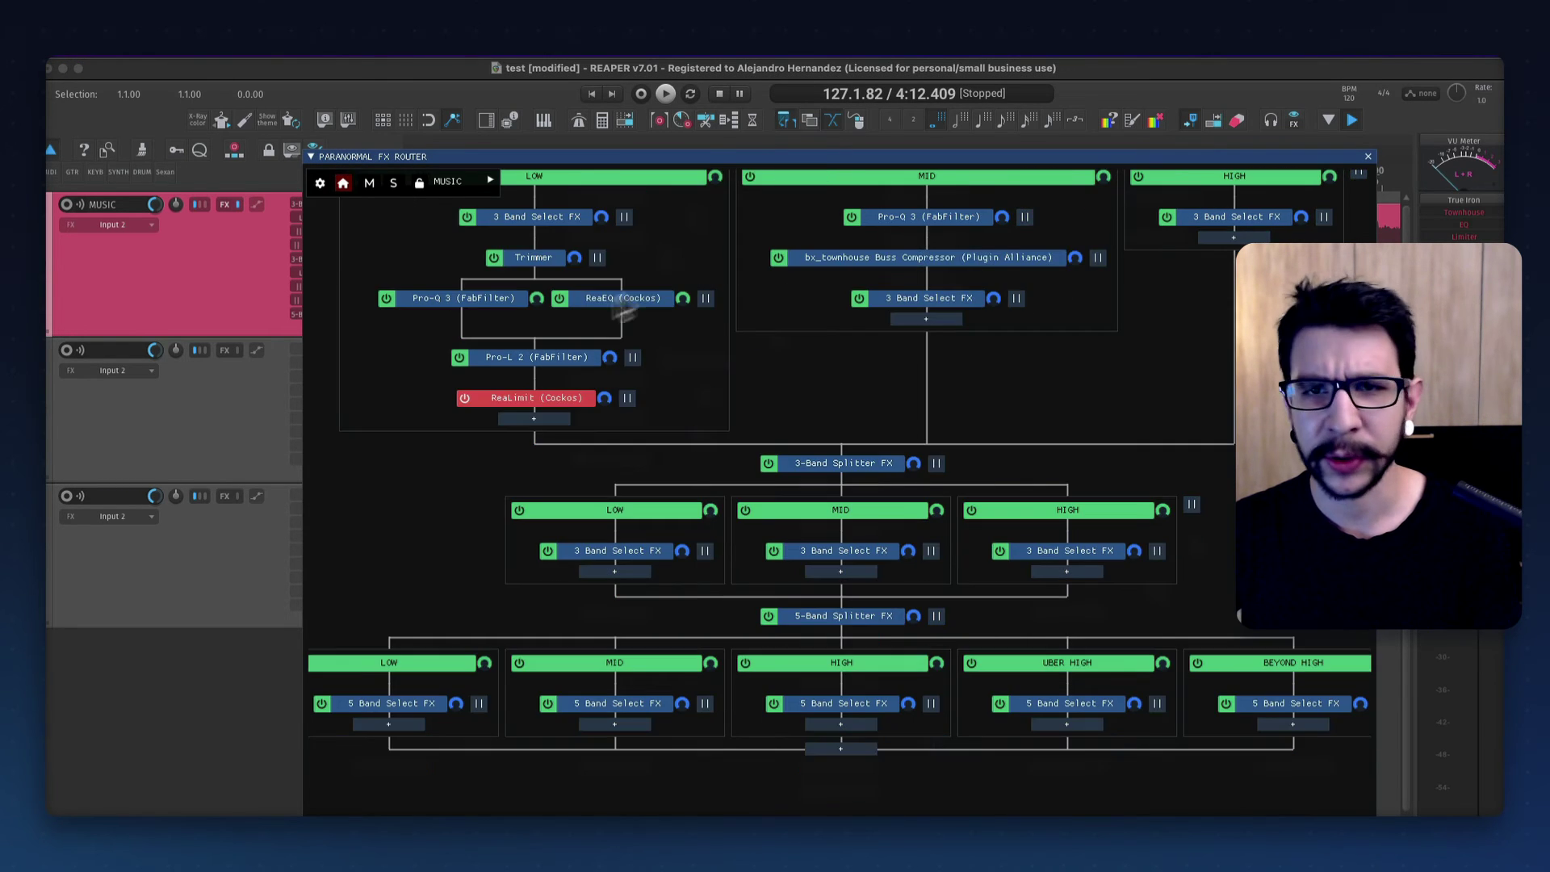
left_click_drag(632, 307, 823, 318)
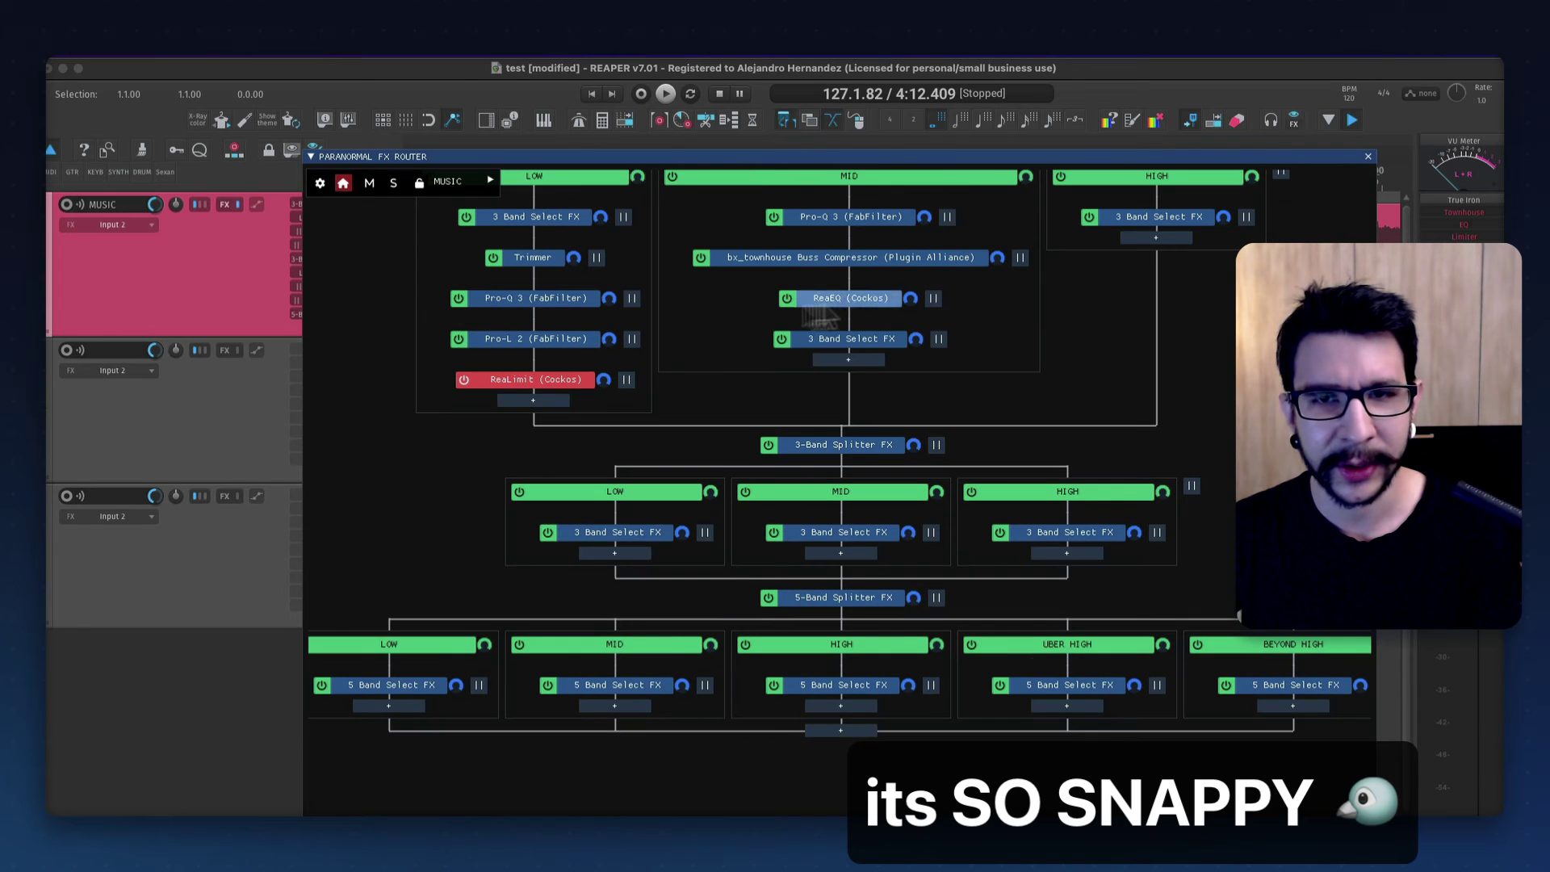
left_click_drag(580, 343, 1159, 238)
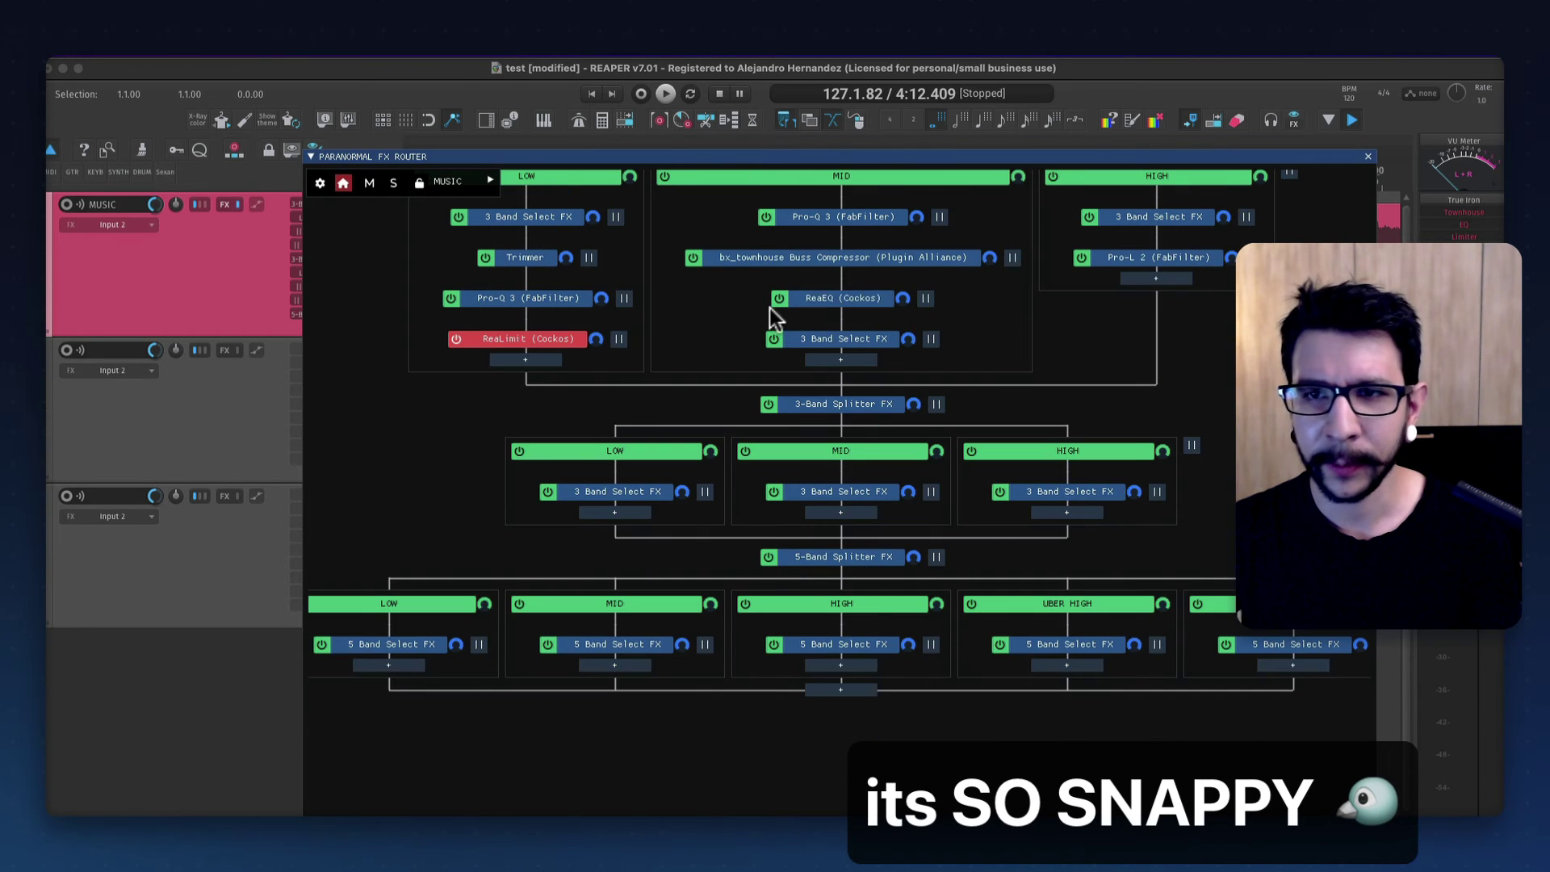
Step: Move ReaEQ from MID to the start of the second splitter's HIGH band and append ReaLimit to the end of that band
left_click_drag(836, 293, 1060, 472)
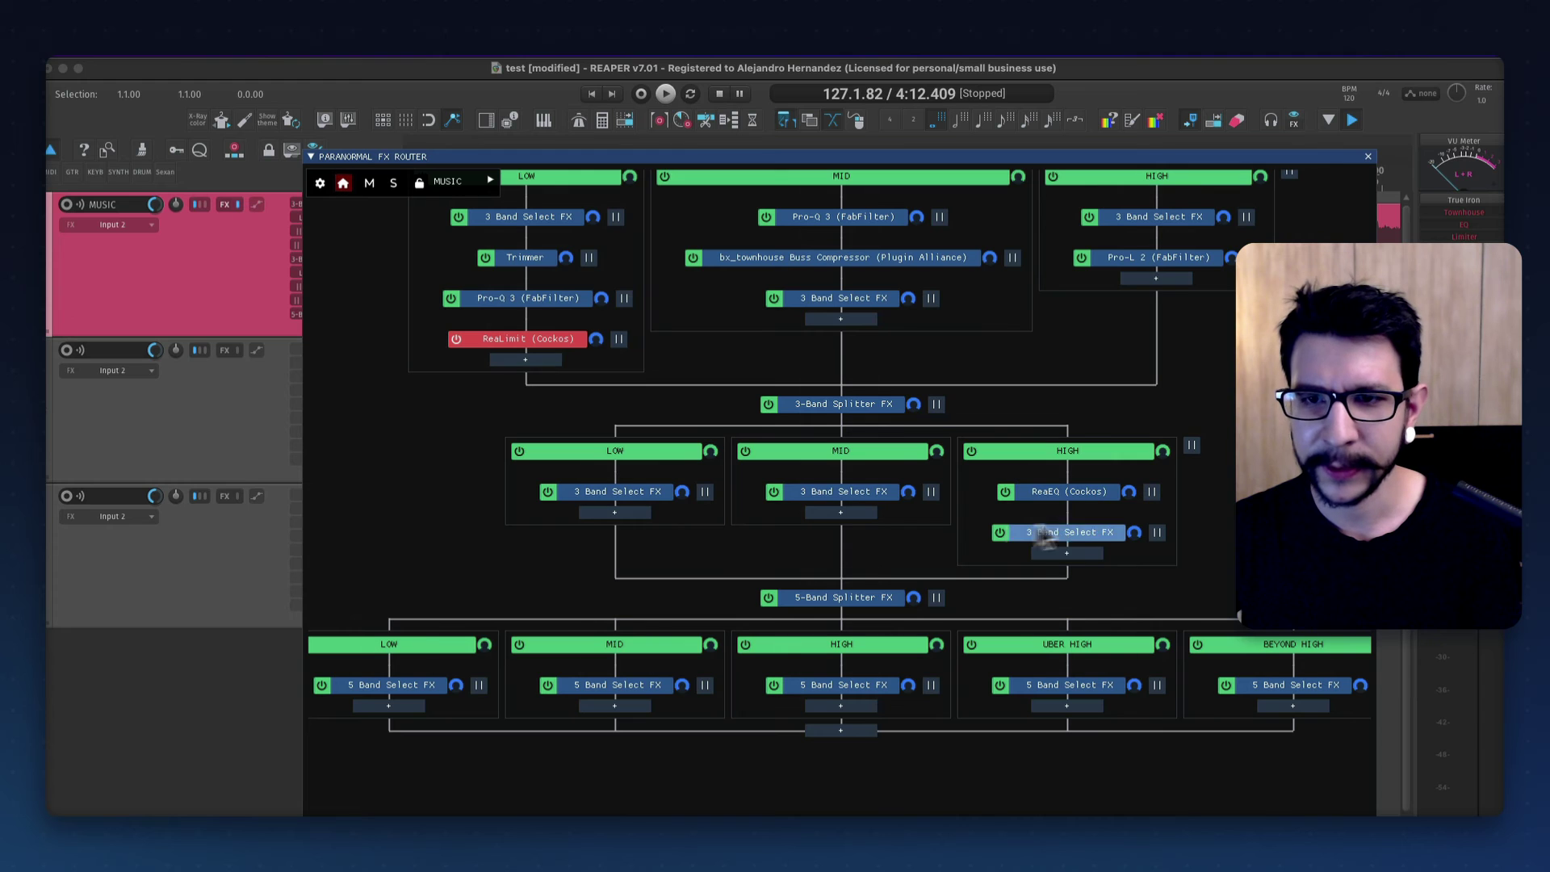
left_click(1068, 552)
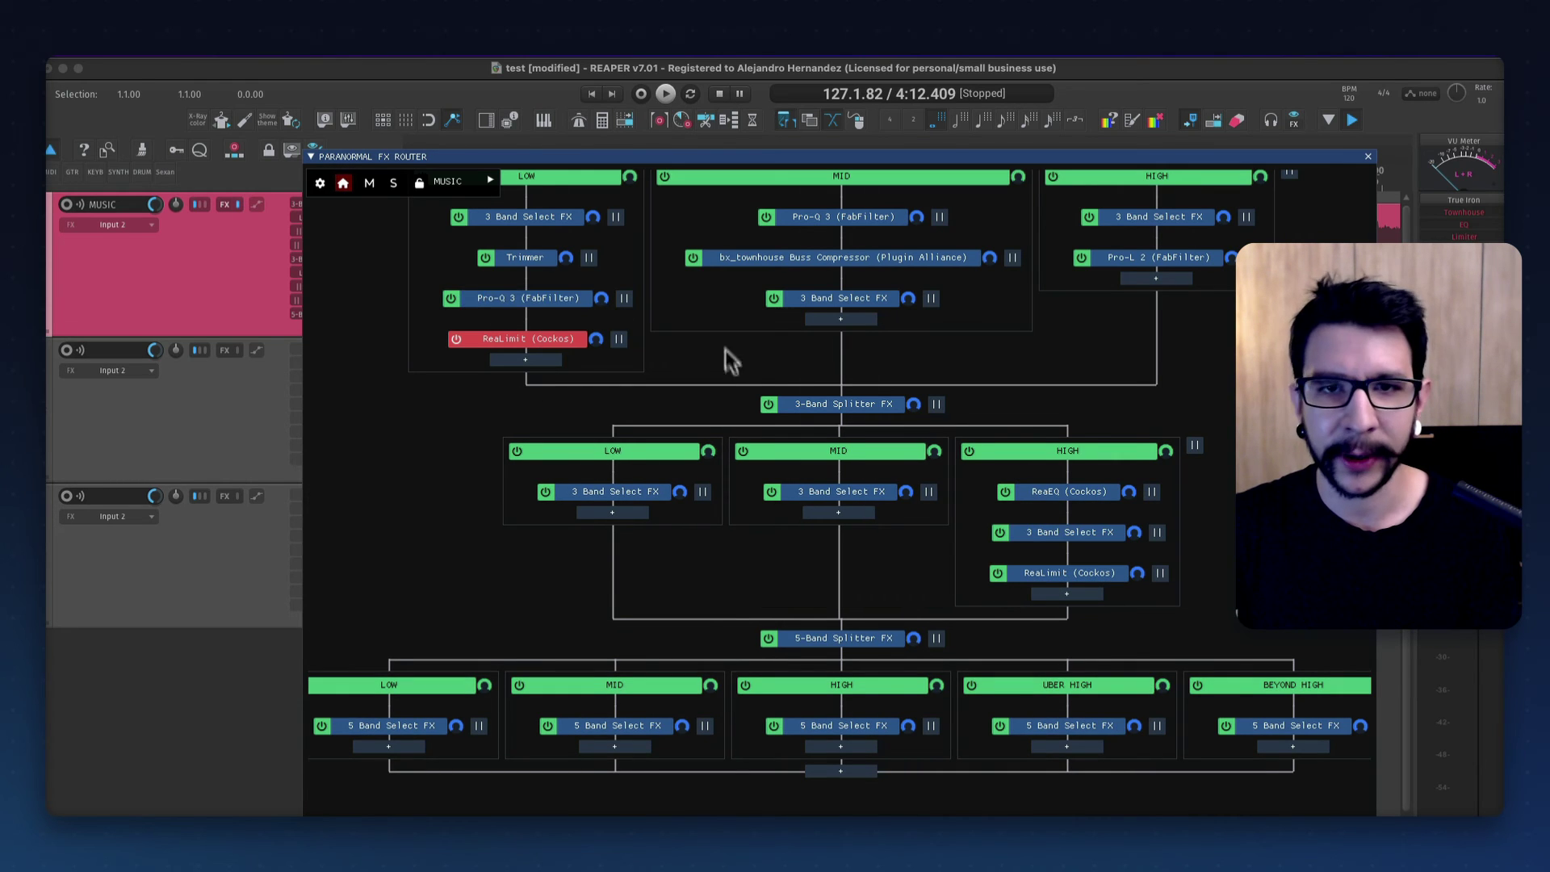
Step: Open the router's settings to examine the FX list update, UI, coloring and behavior options, and close them
left_click_drag(725, 408, 692, 668)
left_click(320, 184)
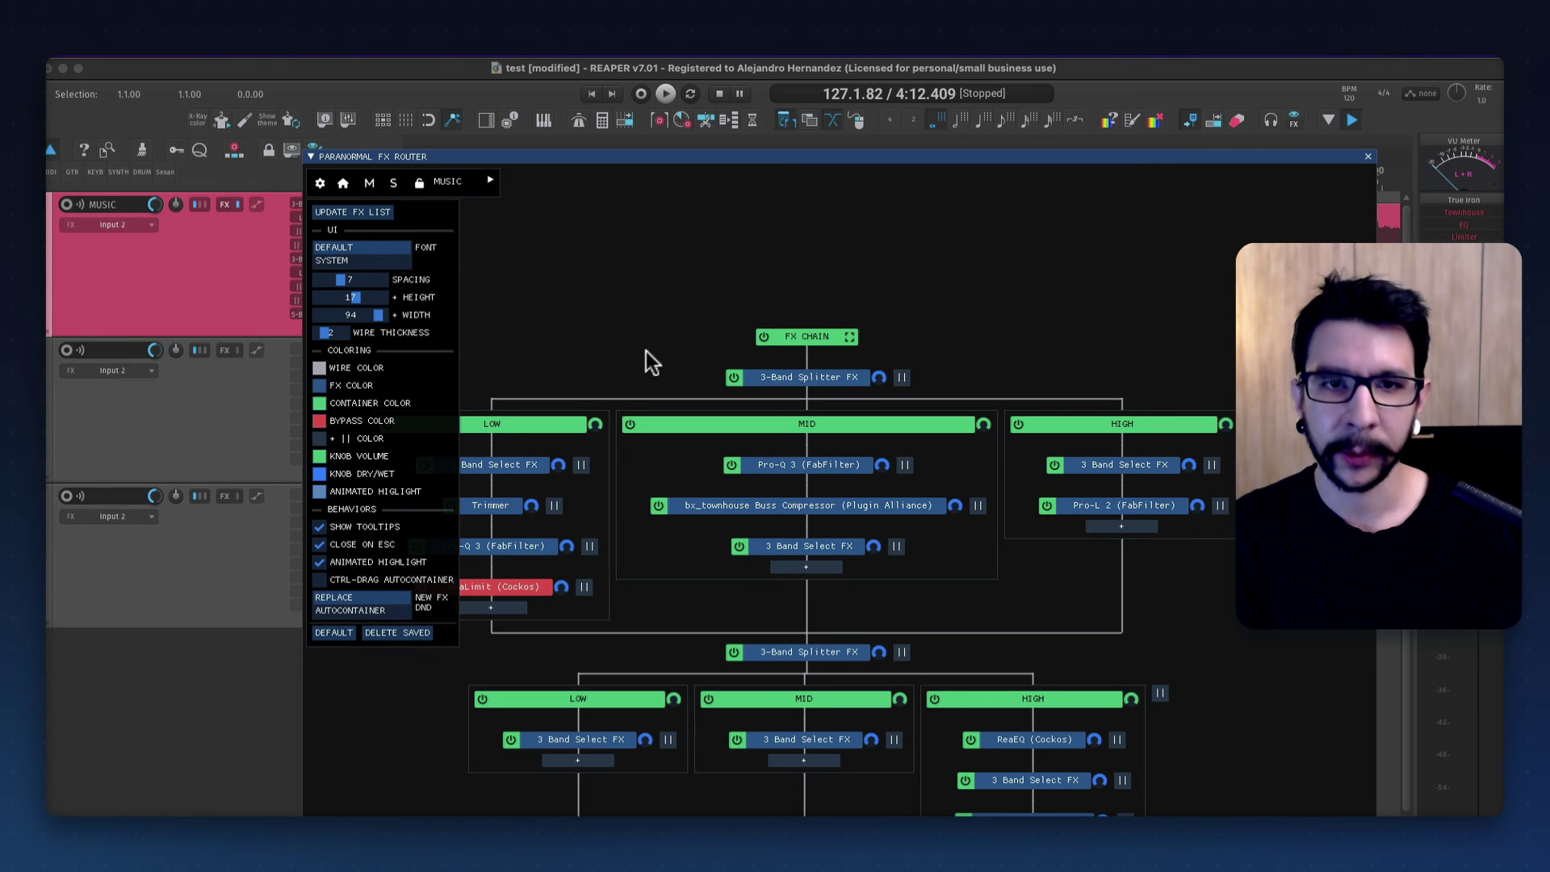
key("Escape")
key("f")
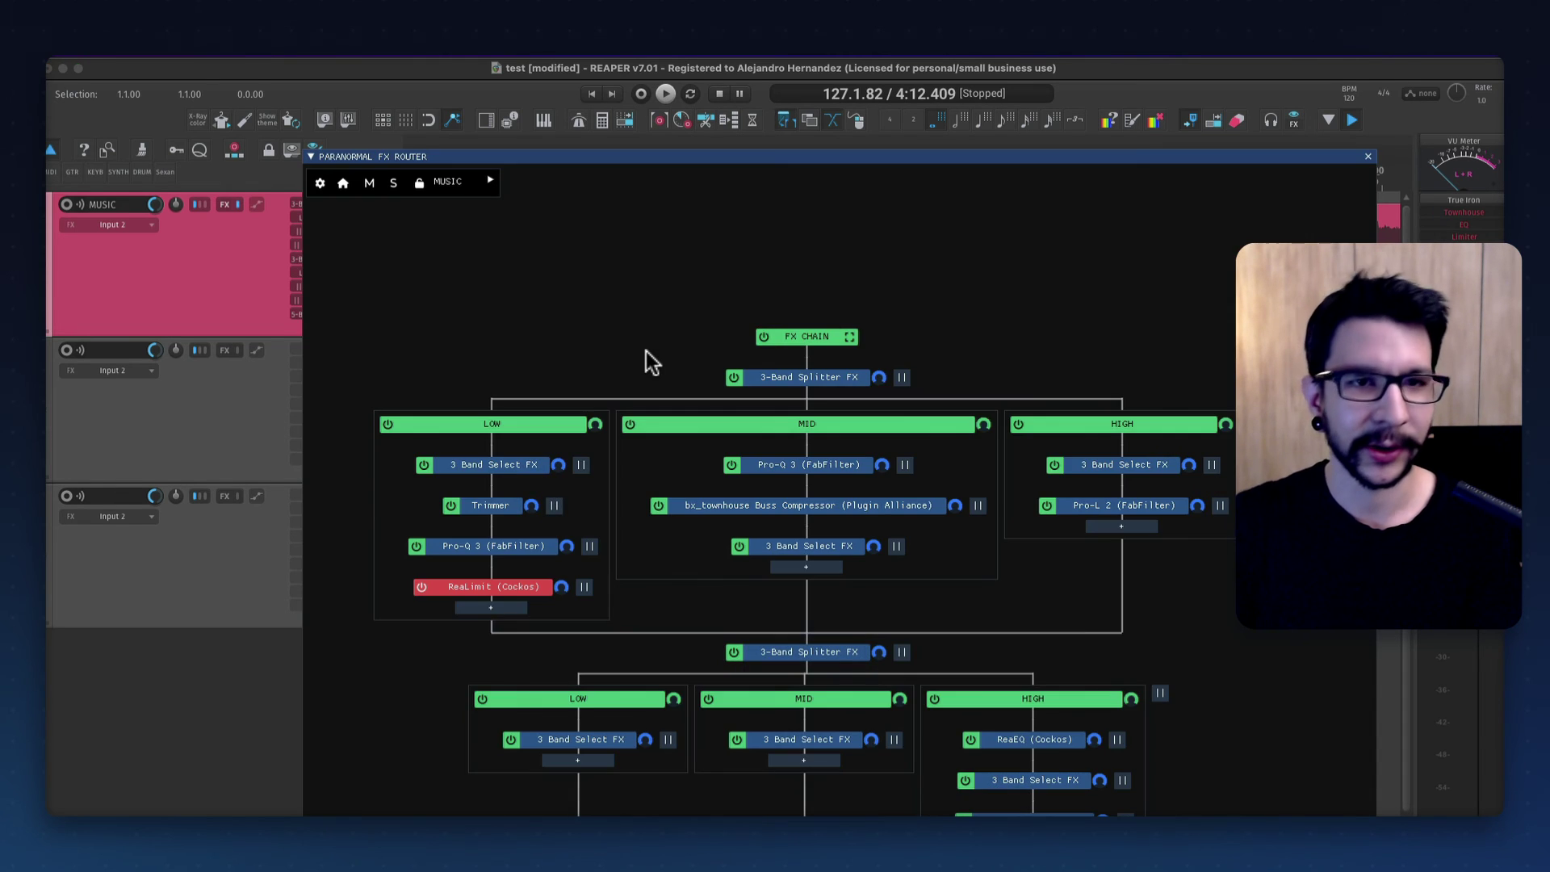
left_click_drag(646, 351, 594, 187)
left_click_drag(671, 675, 658, 504)
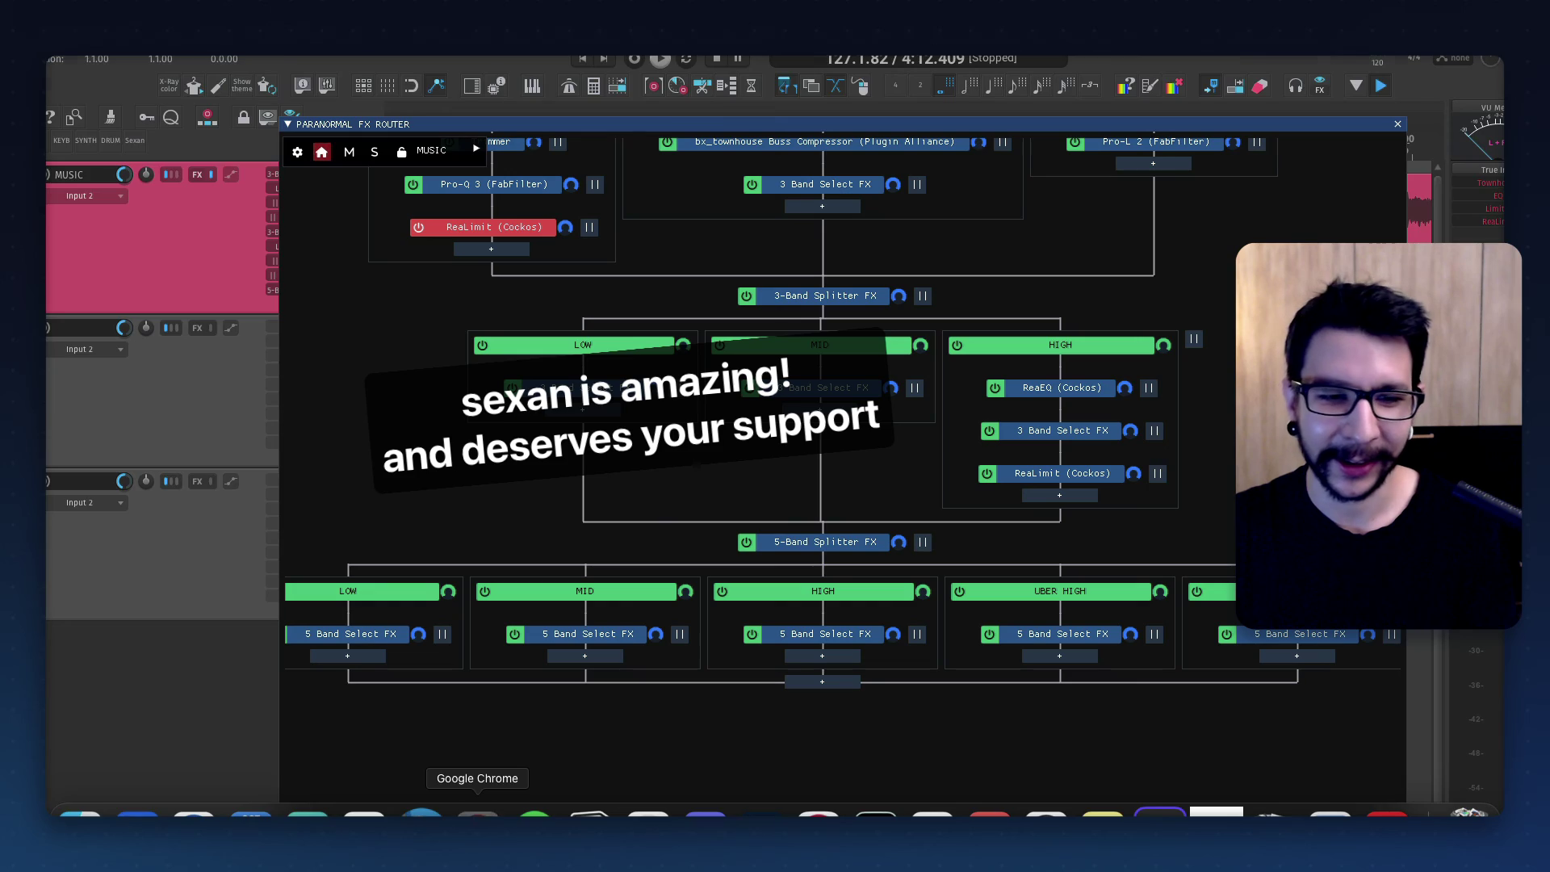
Step: Switch to Google Chrome and examine the script author's update notes and the user discussion in the Cockos forum thread
left_click(477, 811)
scroll(492, 434, "up", 5)
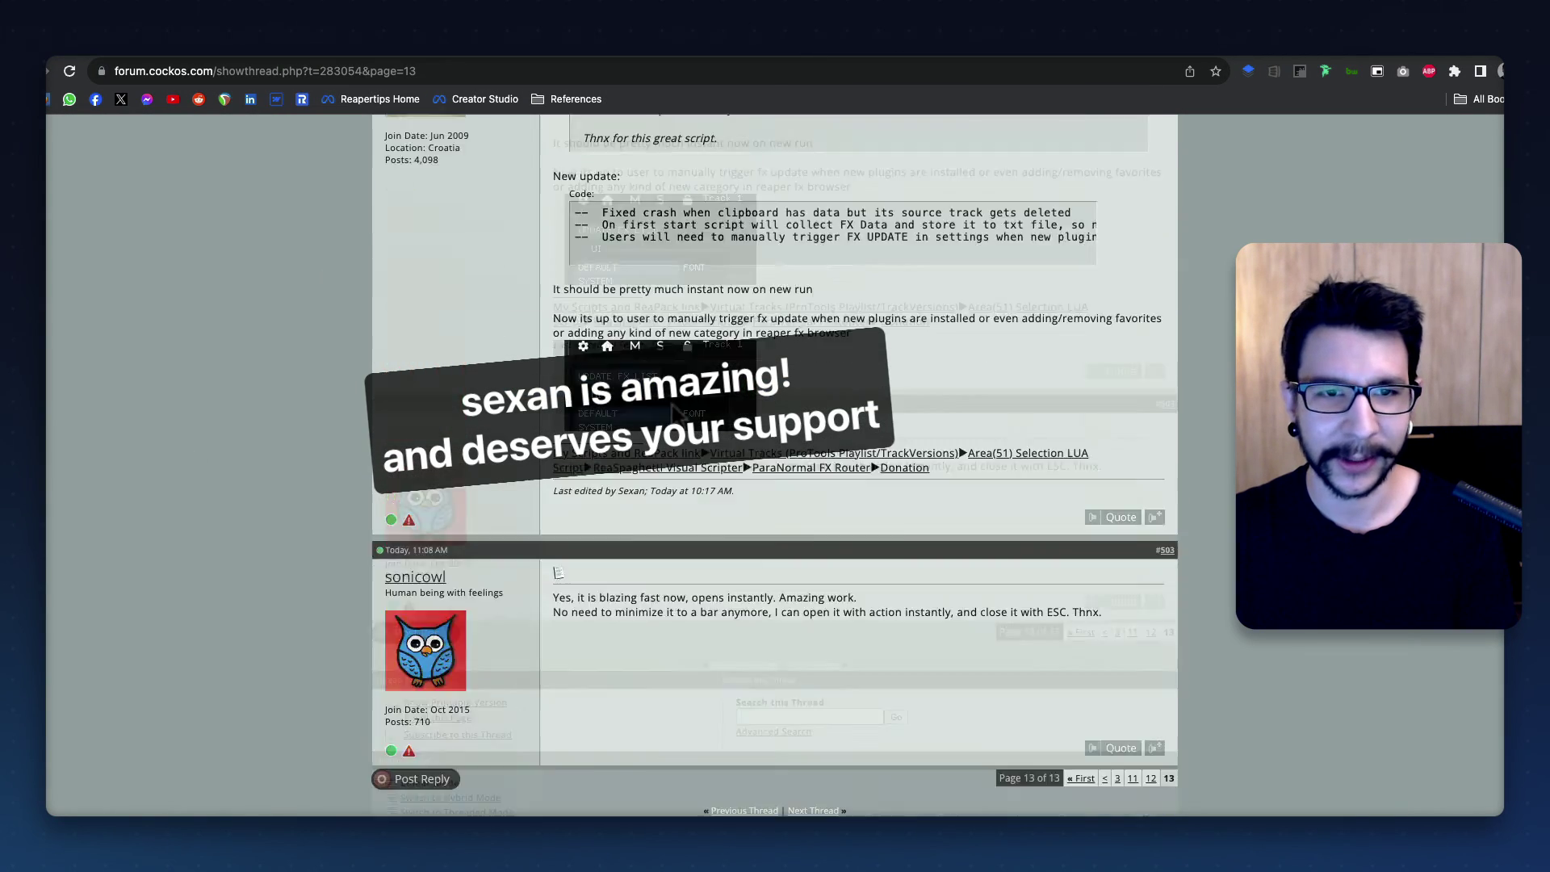
scroll(773, 497, "down", 3)
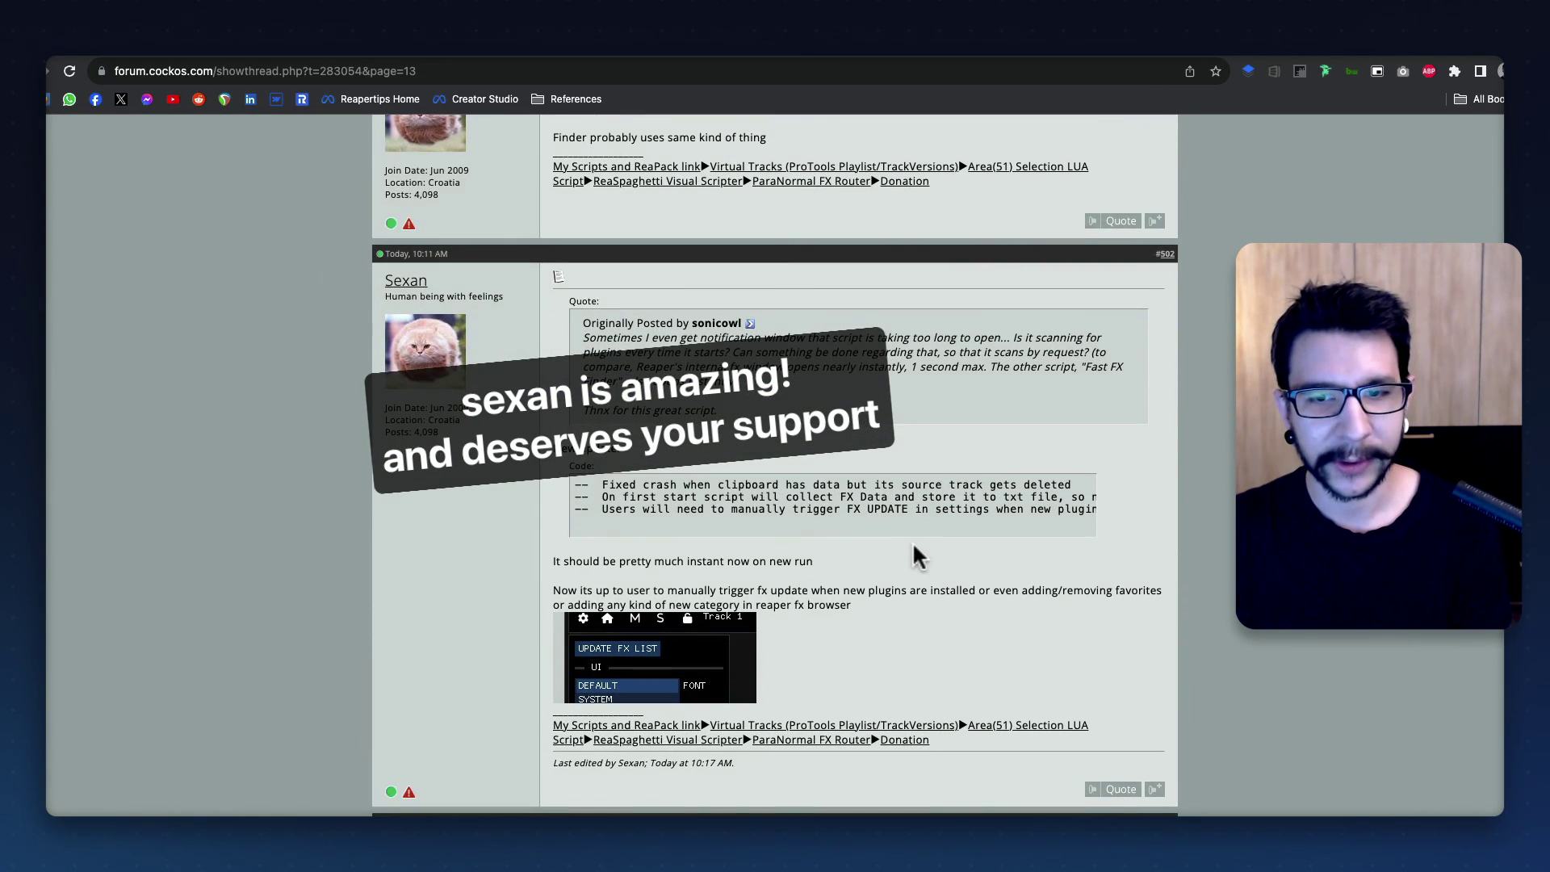
scroll(893, 426, "up", 10)
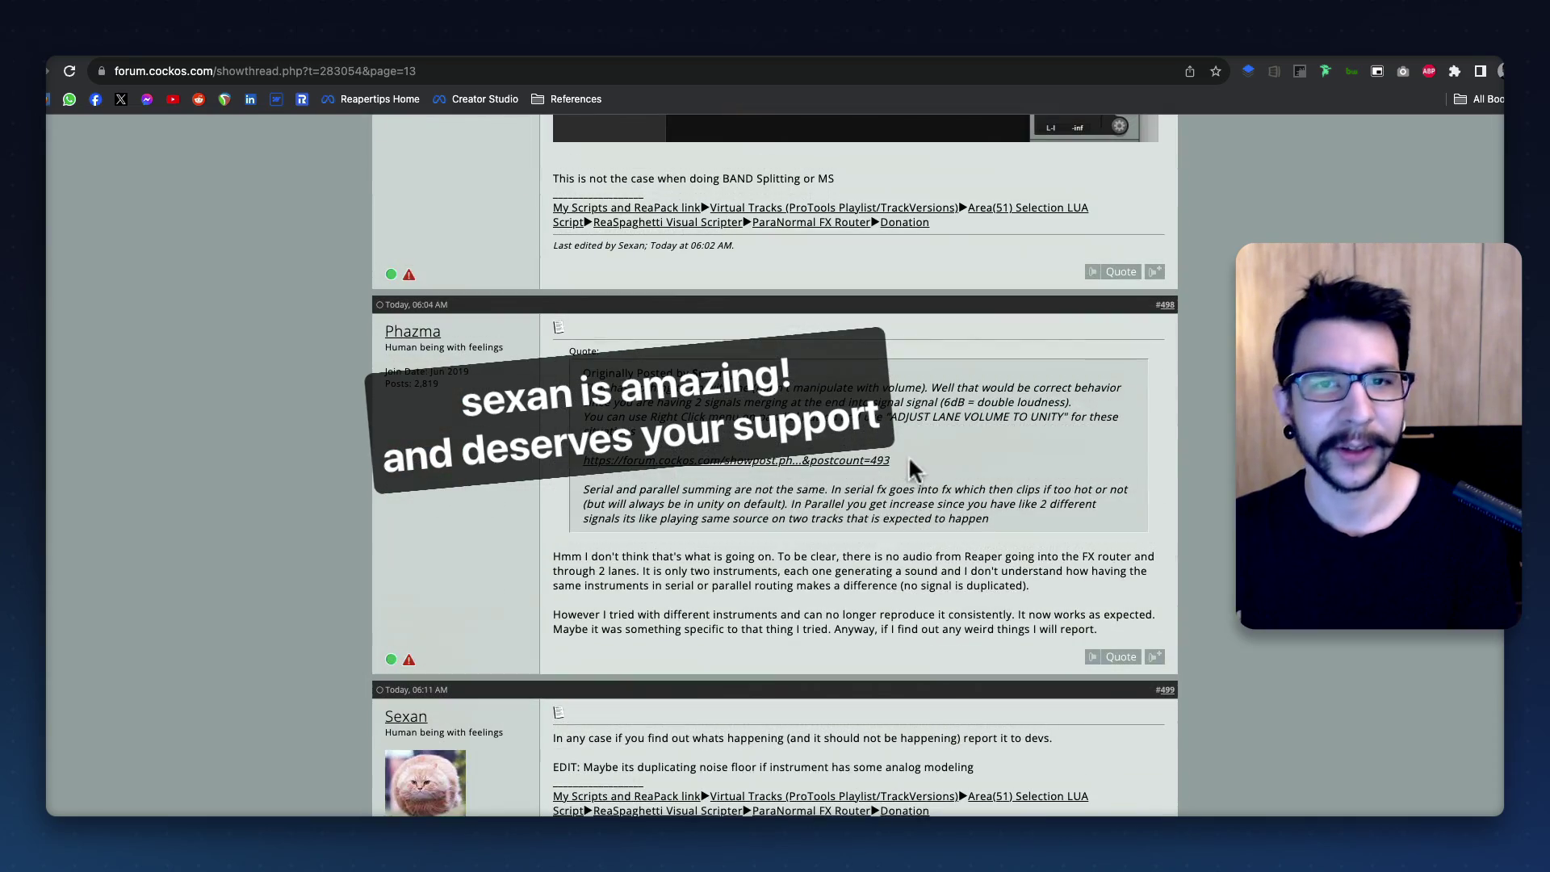
scroll(912, 460, "up", 2)
scroll(924, 470, "up", 15)
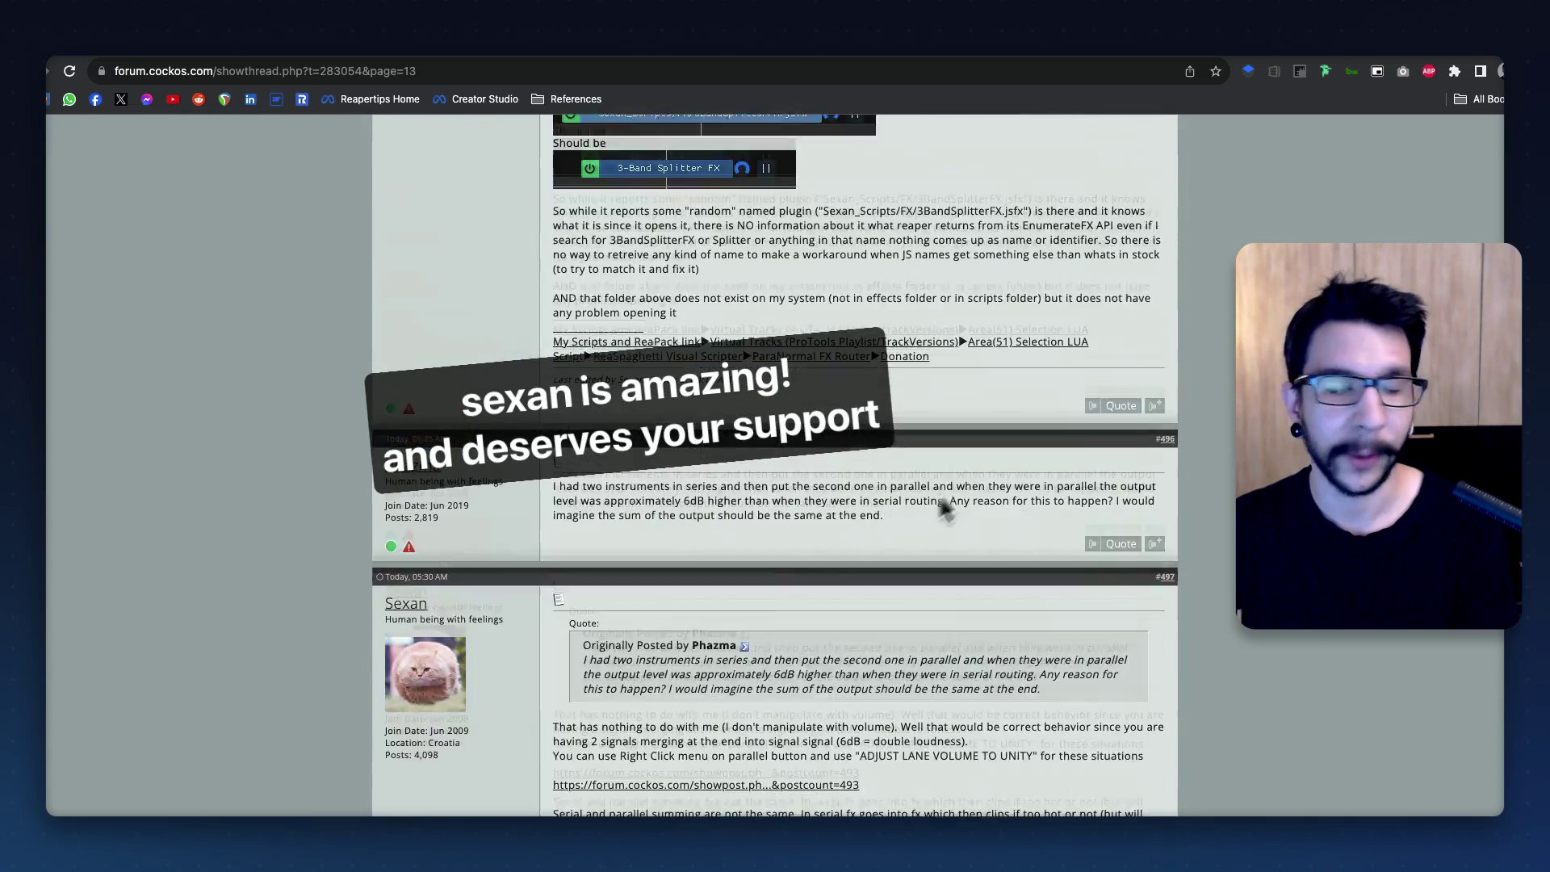
scroll(956, 506, "up", 7)
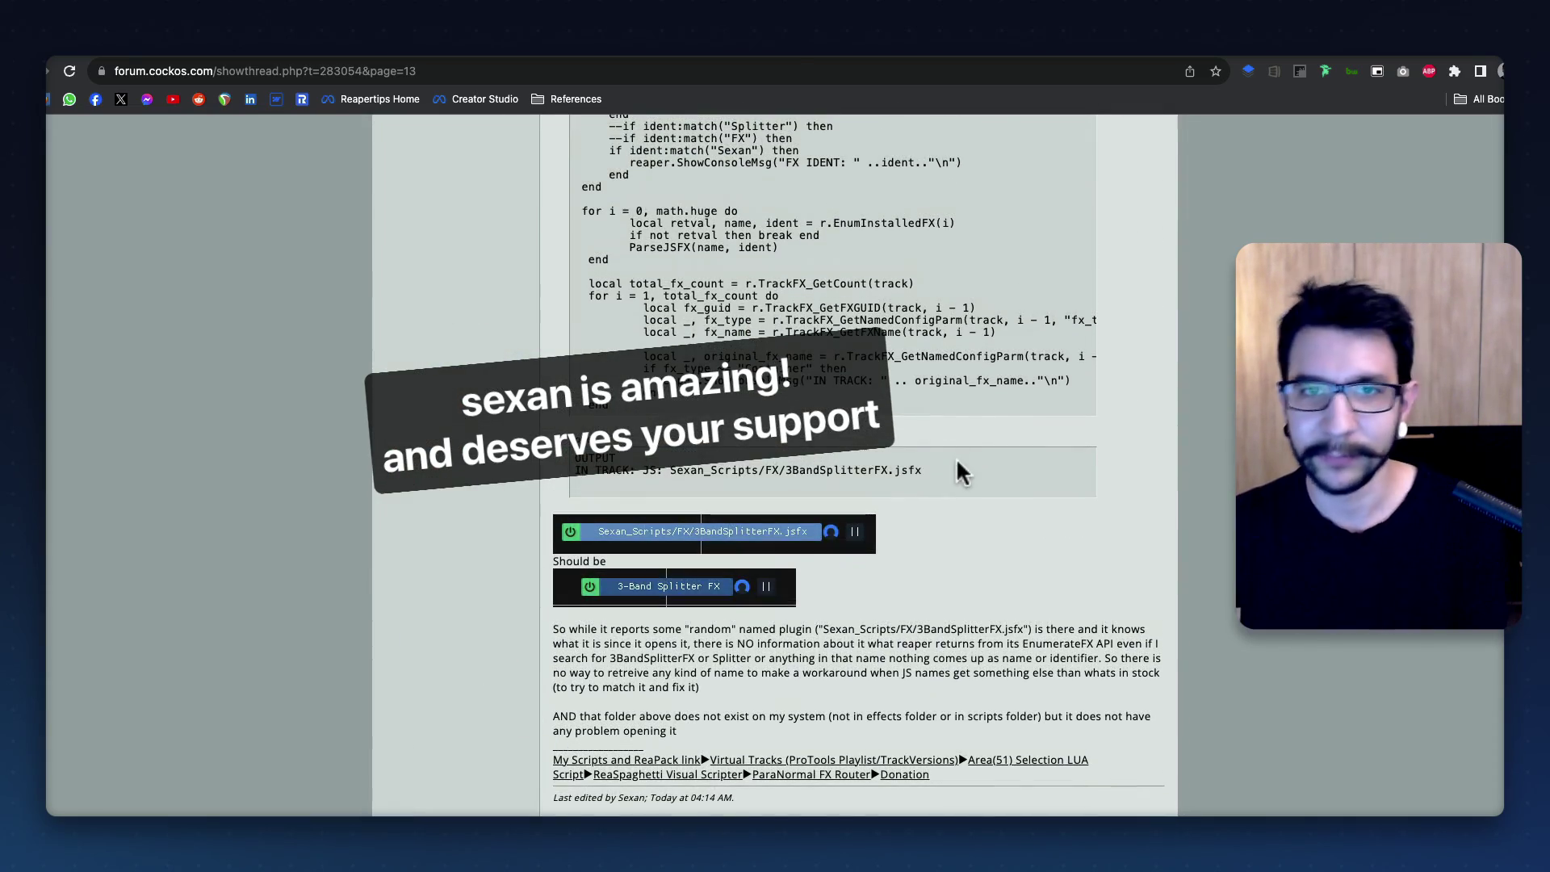
scroll(920, 493, "up", 20)
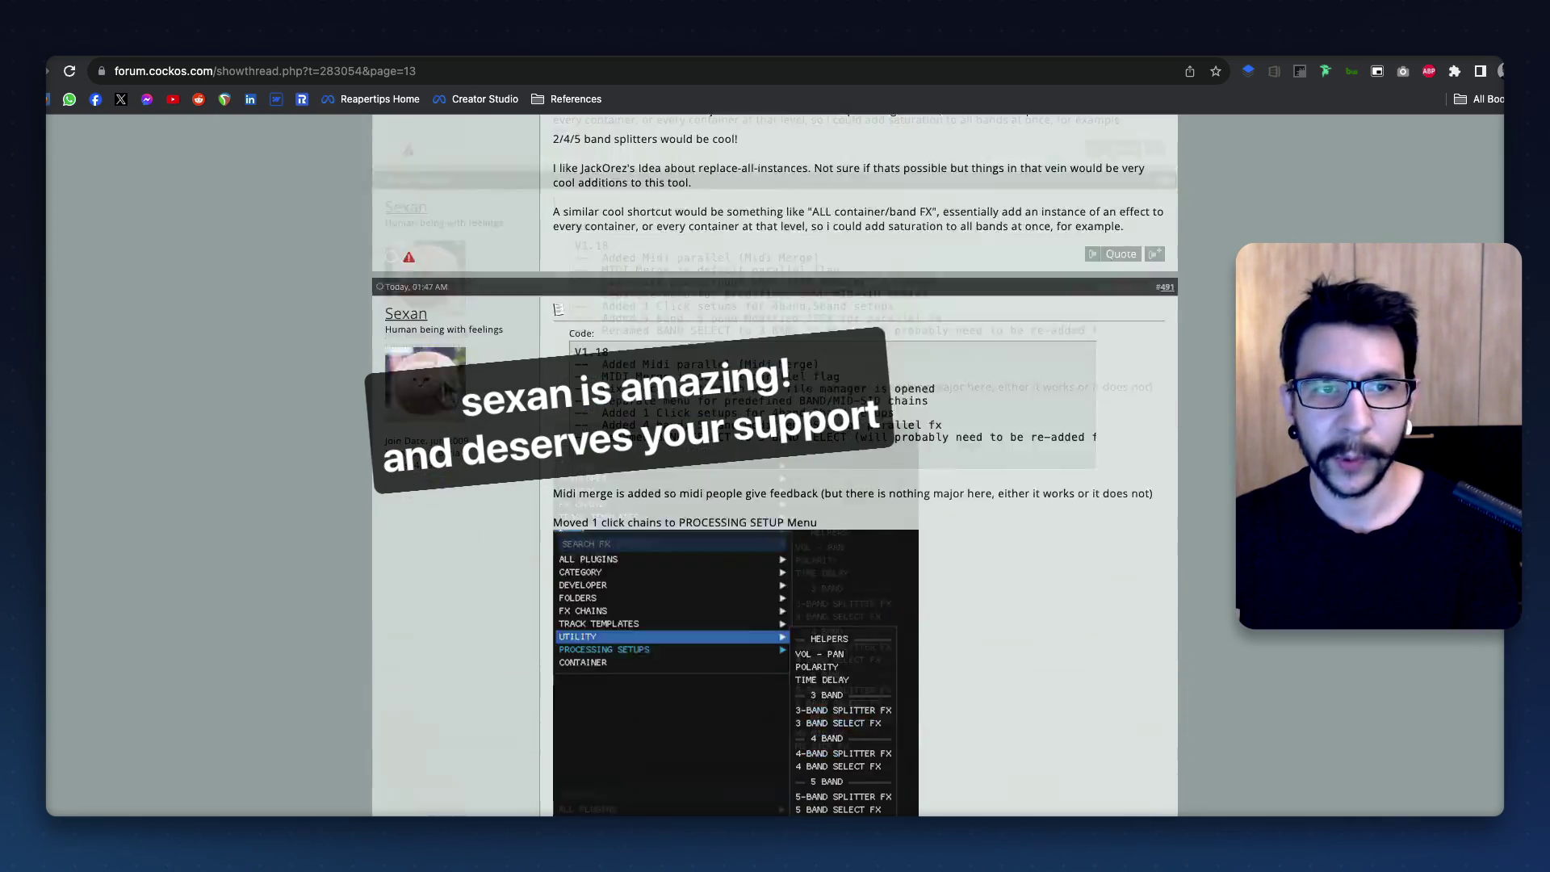
scroll(720, 428, "down", 20)
scroll(723, 435, "down", 15)
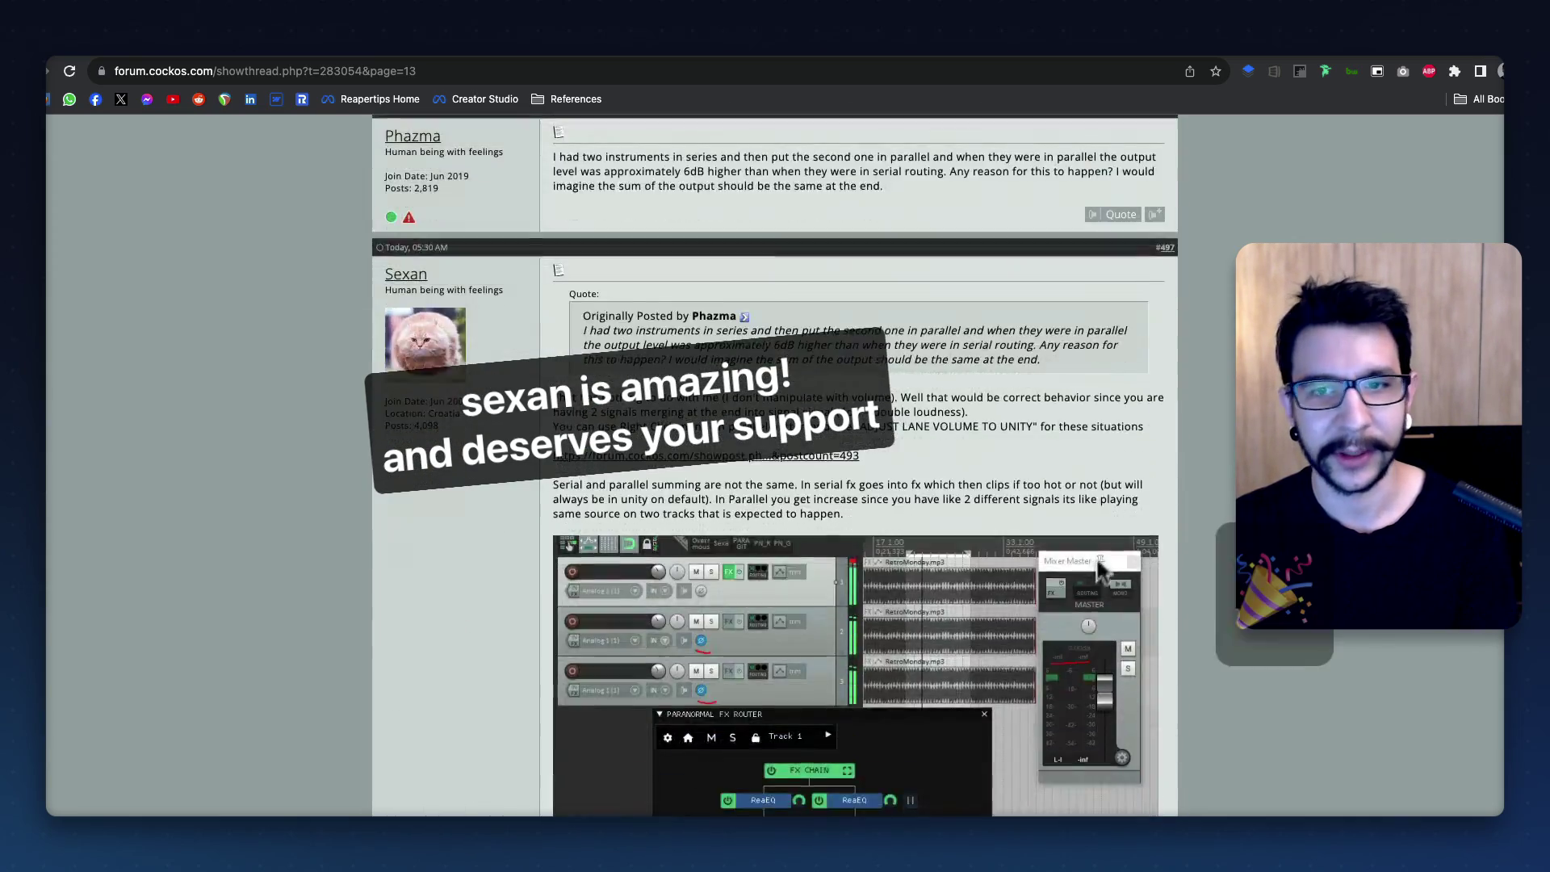